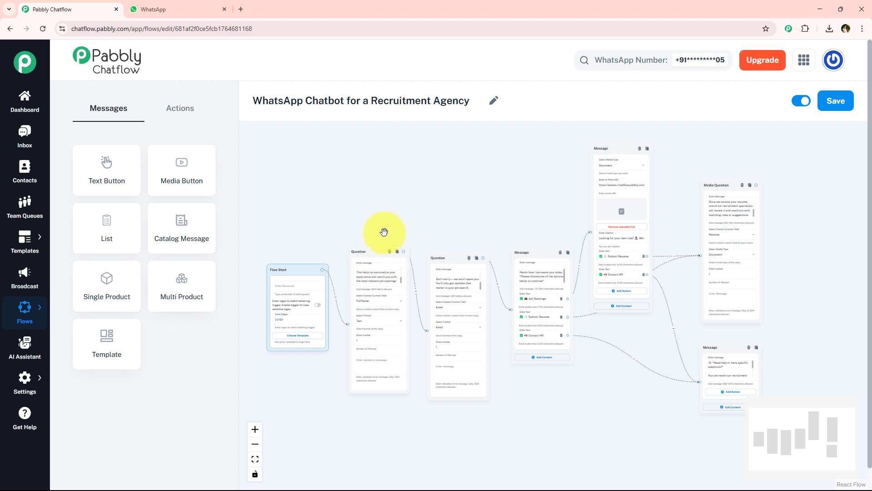
Zoom into the recruitment chatbot flow, highlight its title, and switch to the WhatsApp chat.
scroll(323, 241, up, 2)
scroll(316, 237, up, 3)
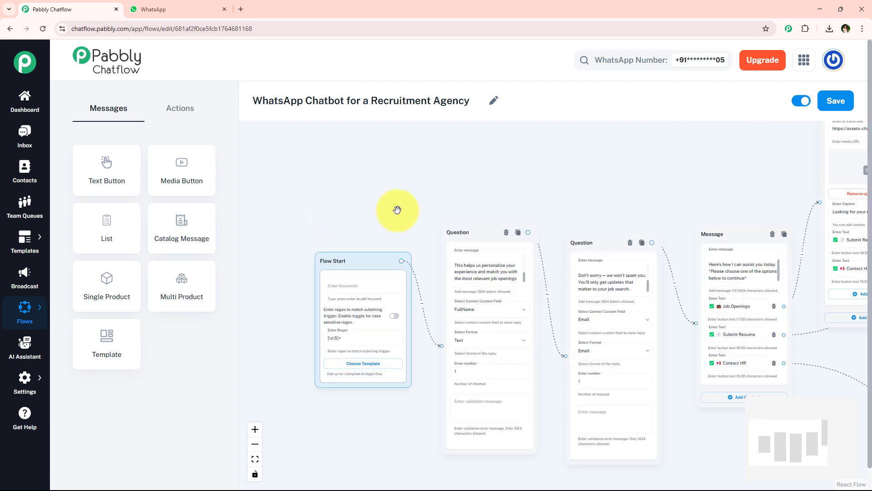
drag(253, 101, 481, 101)
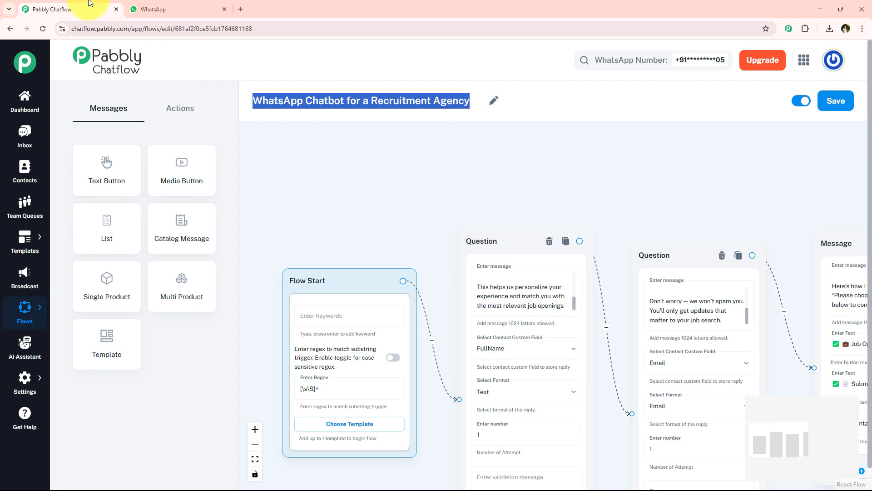
click(196, 9)
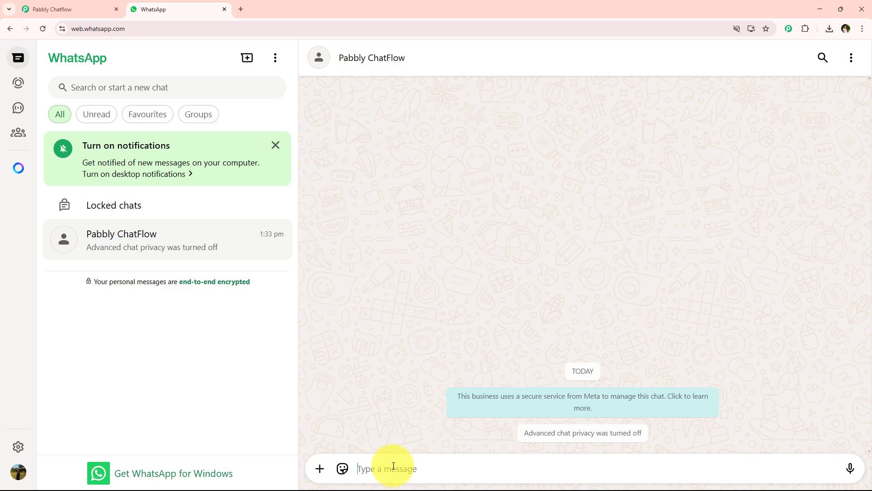
Send 'I want a job' to trigger the recruitment chatbot's welcome message.
text(I want a job)
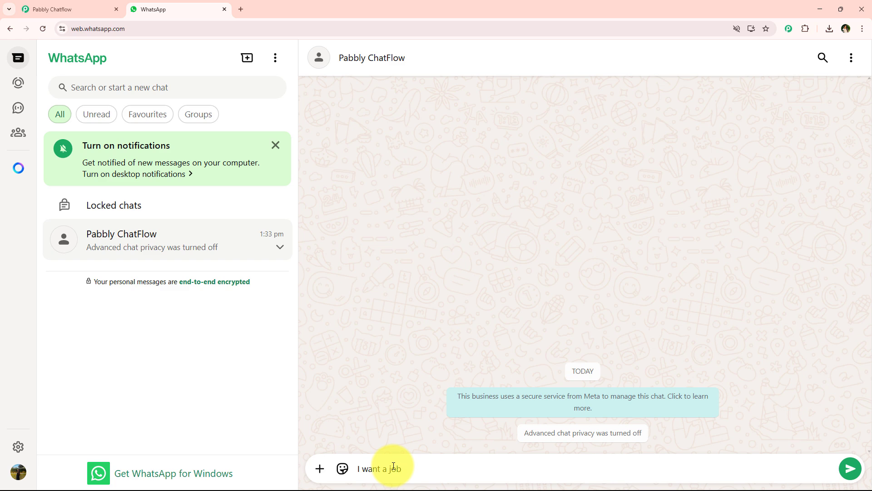
key(Return)
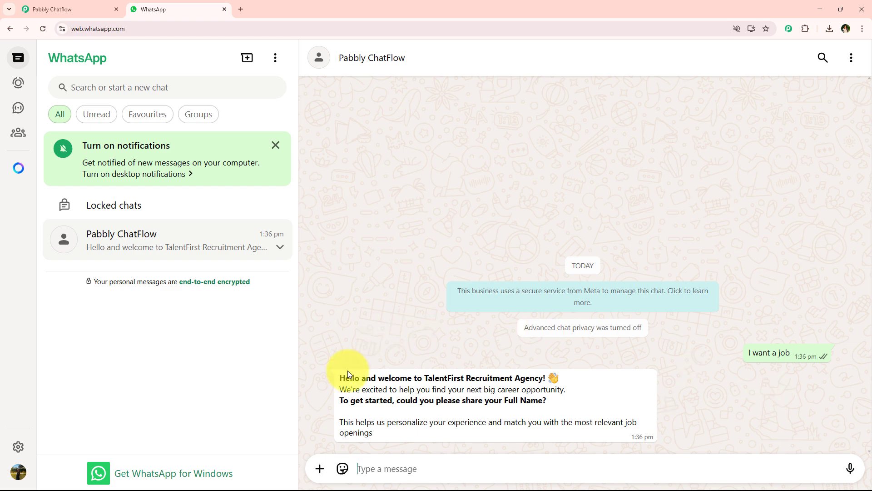
drag(339, 378, 431, 377)
click(432, 377)
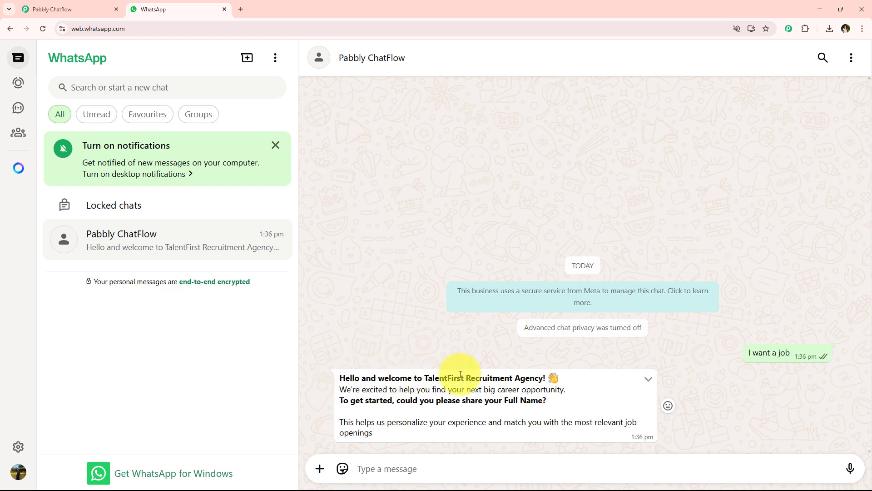
Answer the bot's questions with a test full name and a test email address.
drag(340, 400, 617, 402)
click(425, 462)
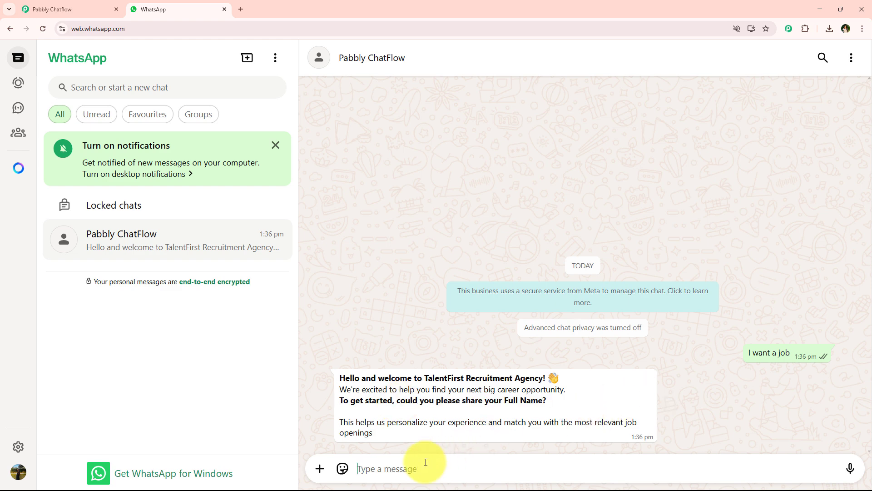
text(Test User)
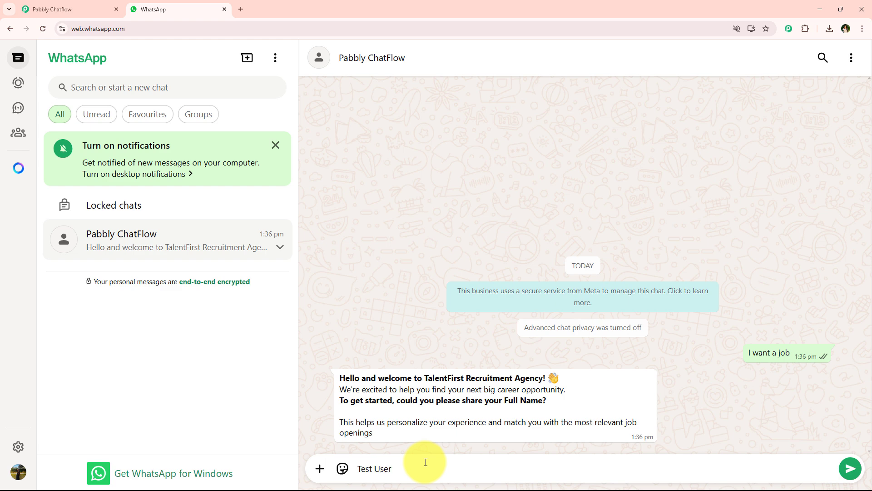
key(Return)
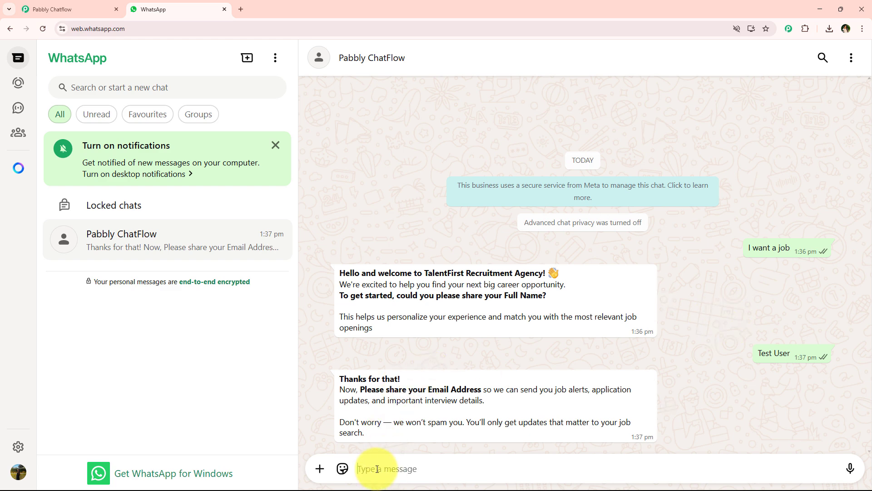
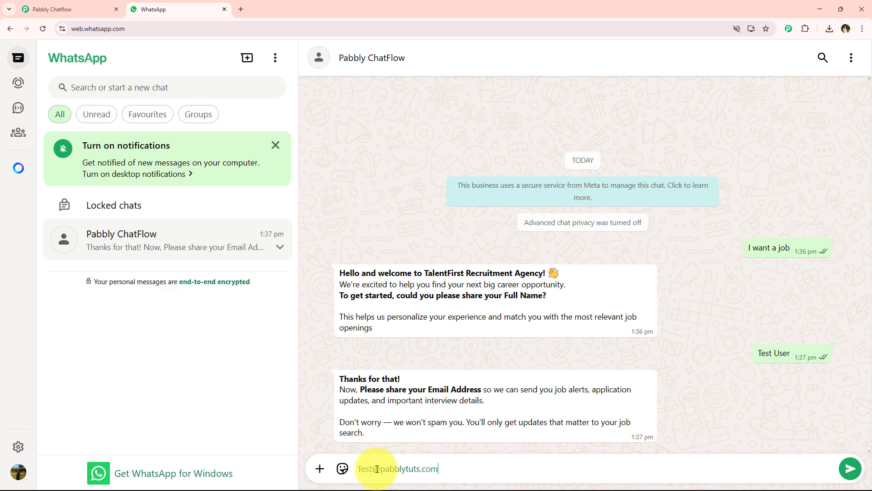
key(Return)
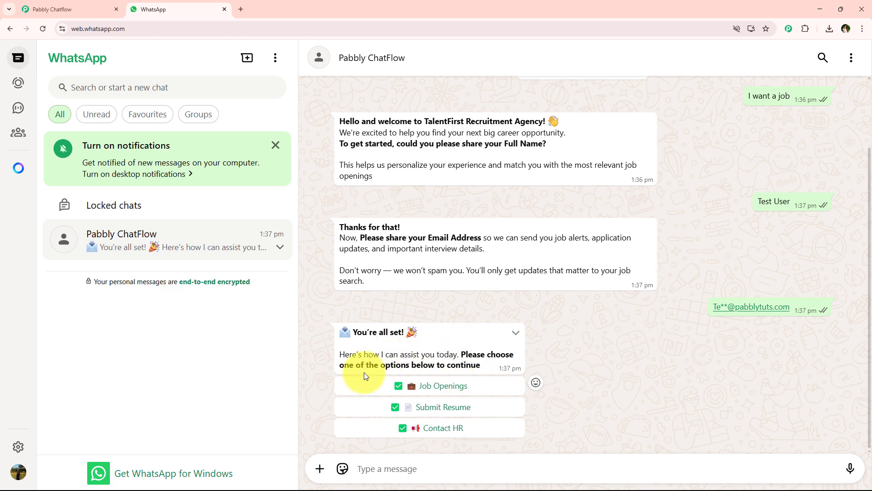
Choose Job Openings, then Submit Resume, in the bot's menu.
click(463, 384)
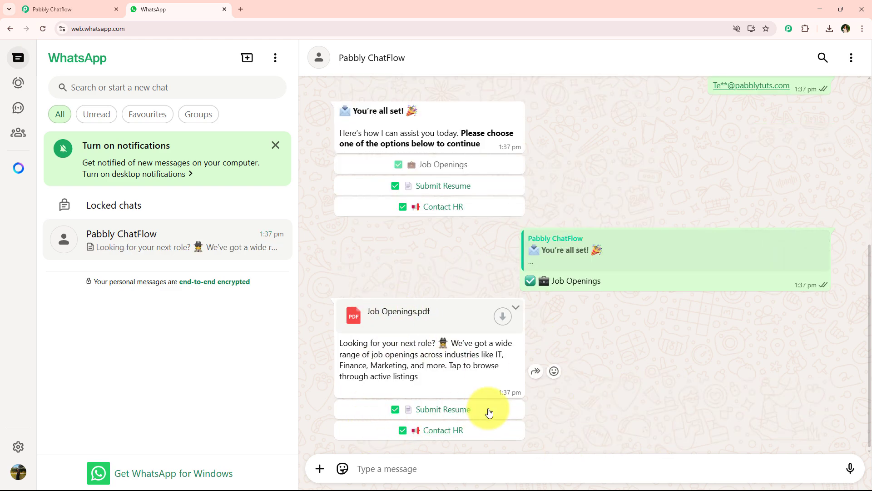
click(489, 410)
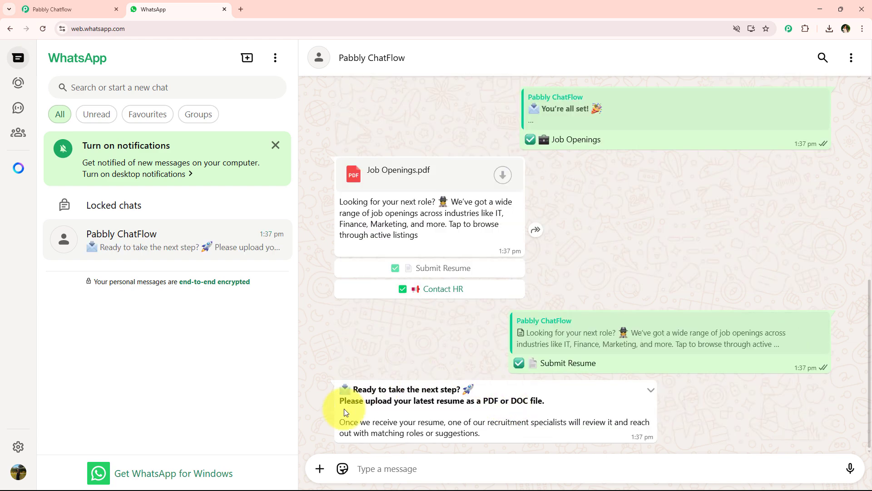
drag(339, 402, 518, 406)
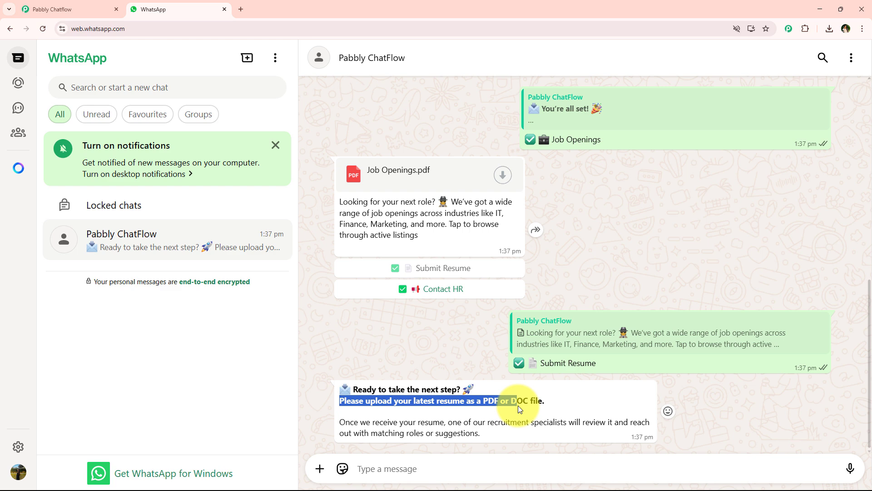
Attach Test-resume.pdf as a document and send it to the bot.
click(415, 424)
click(320, 469)
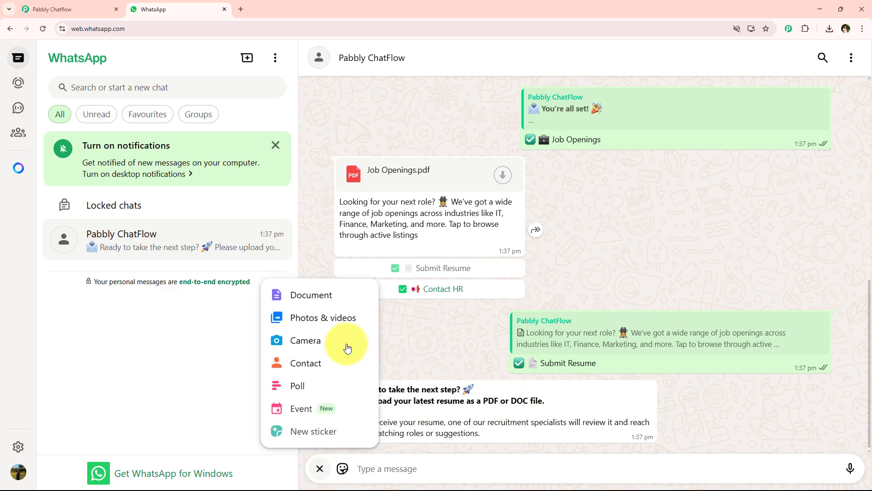
click(338, 295)
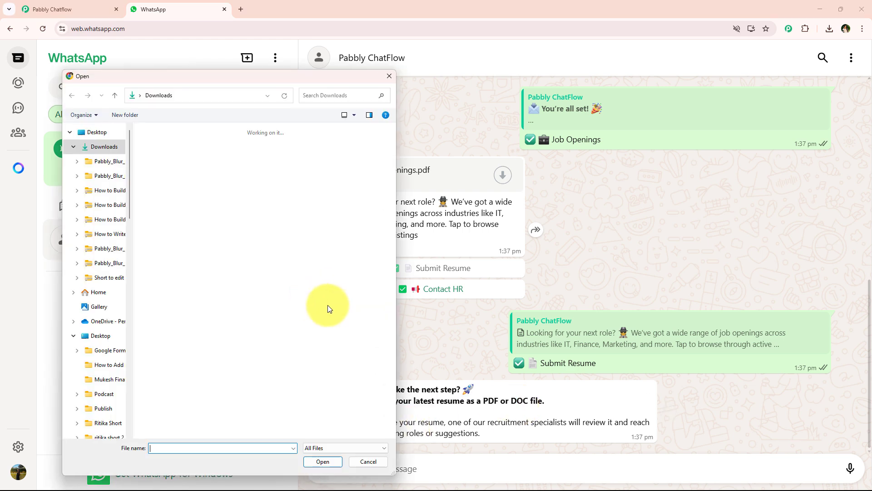
click(159, 159)
double_click(160, 160)
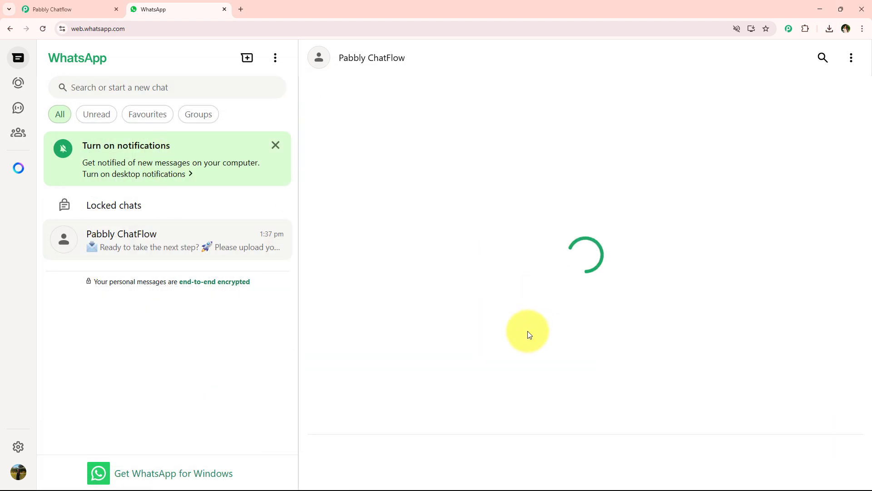
click(846, 461)
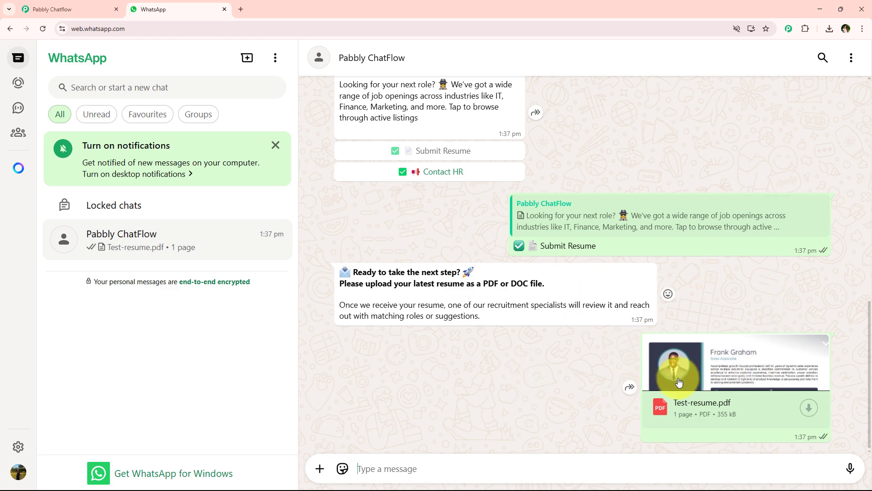
Choose Contact HR and scroll through the chat to review the replies.
click(424, 171)
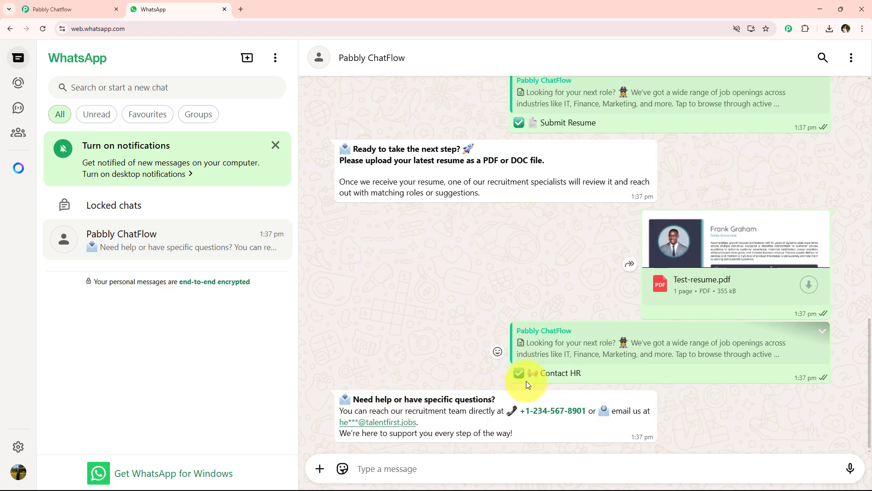
scroll(527, 384, up, 8)
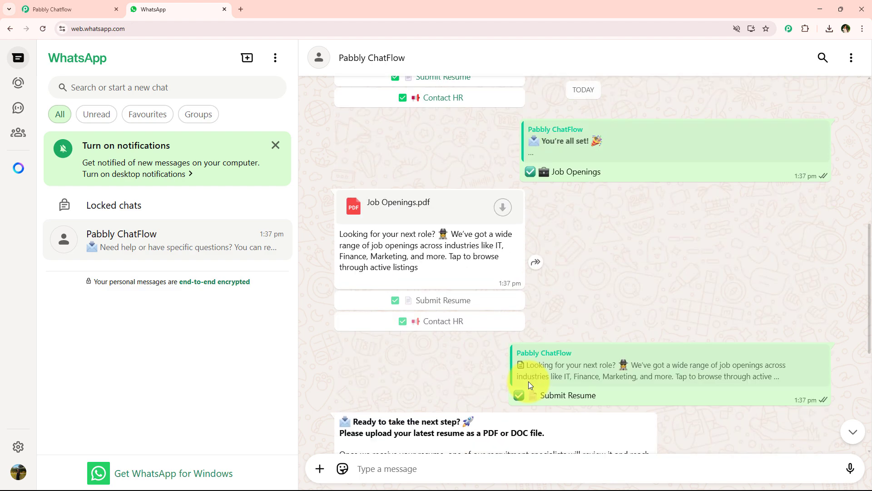
scroll(527, 381, up, 7)
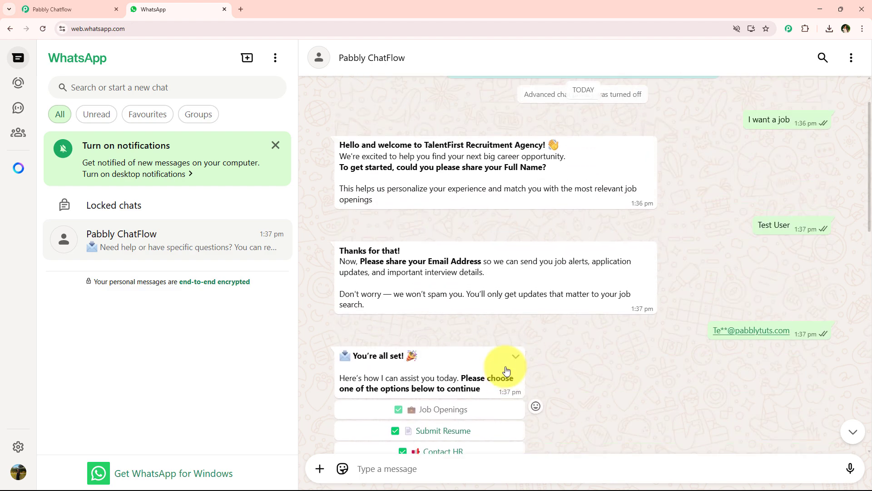
scroll(479, 250, down, 8)
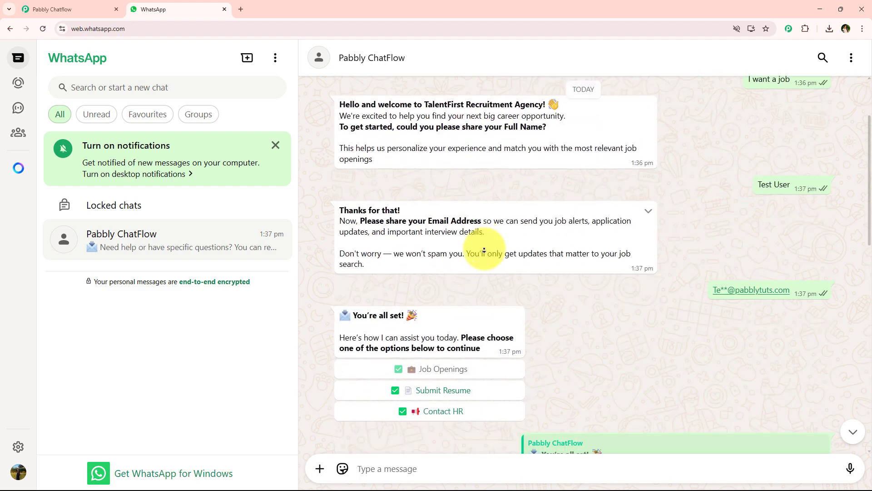
scroll(484, 250, down, 7)
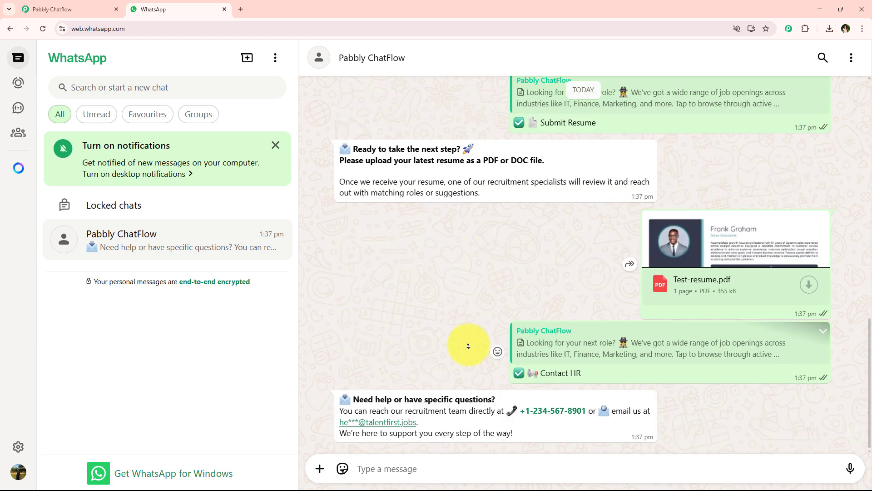
scroll(475, 360, up, 3)
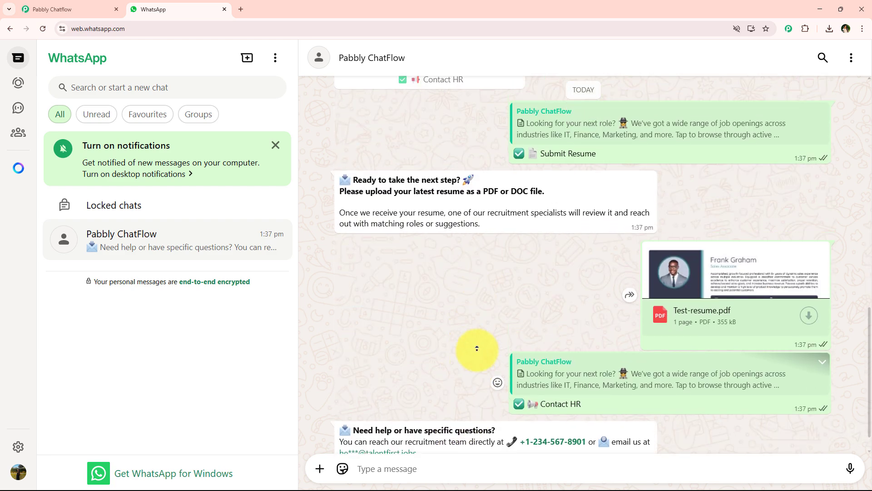
scroll(484, 331, up, 5)
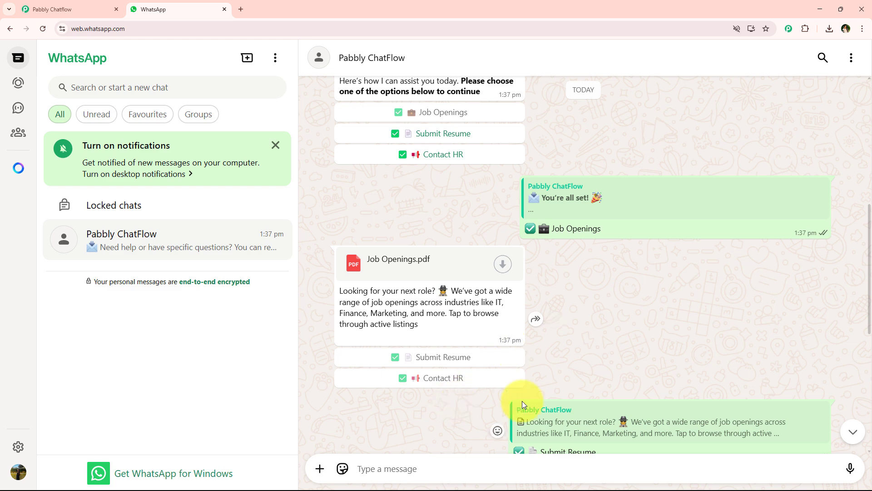
scroll(576, 368, up, 8)
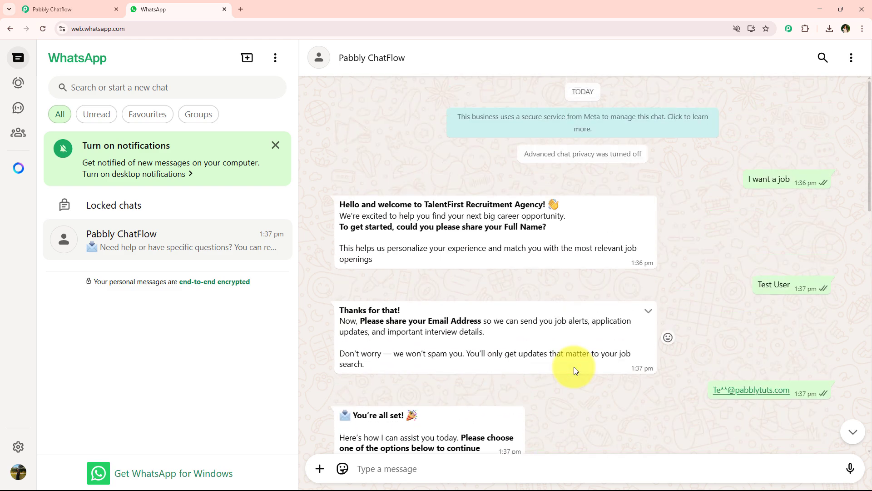
click(51, 9)
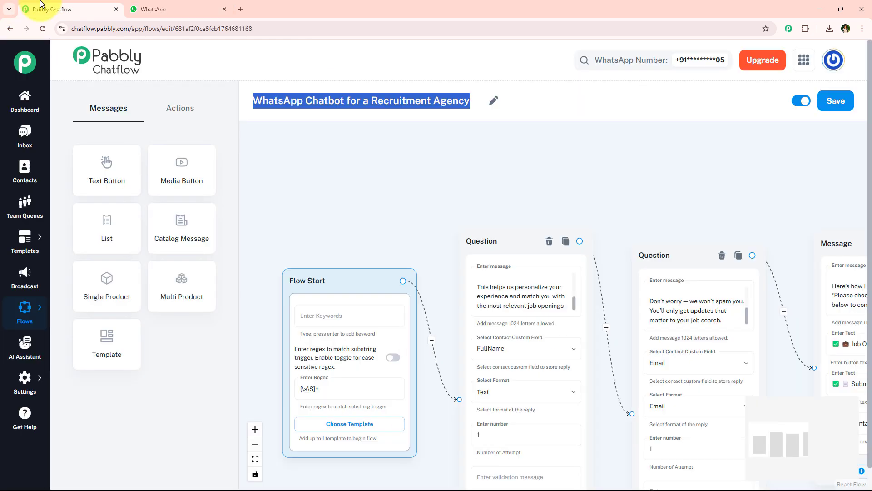
click(191, 9)
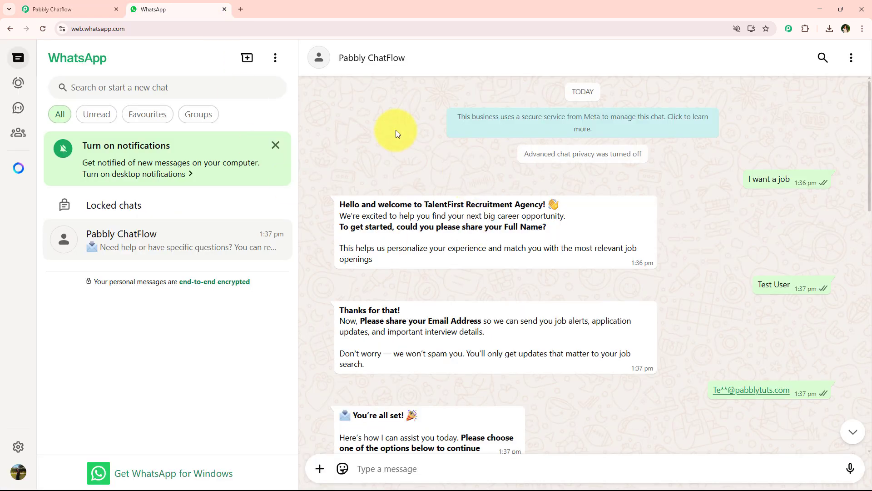
click(64, 9)
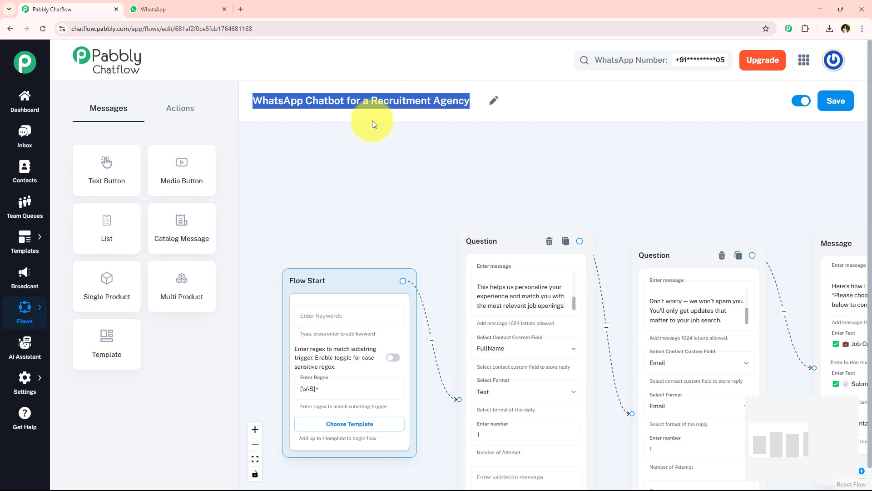
scroll(321, 201, down, 3)
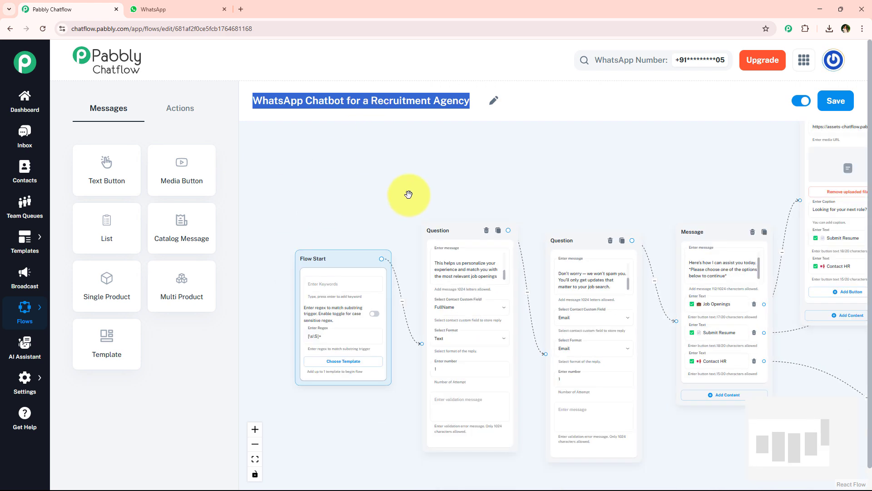
scroll(409, 195, down, 1)
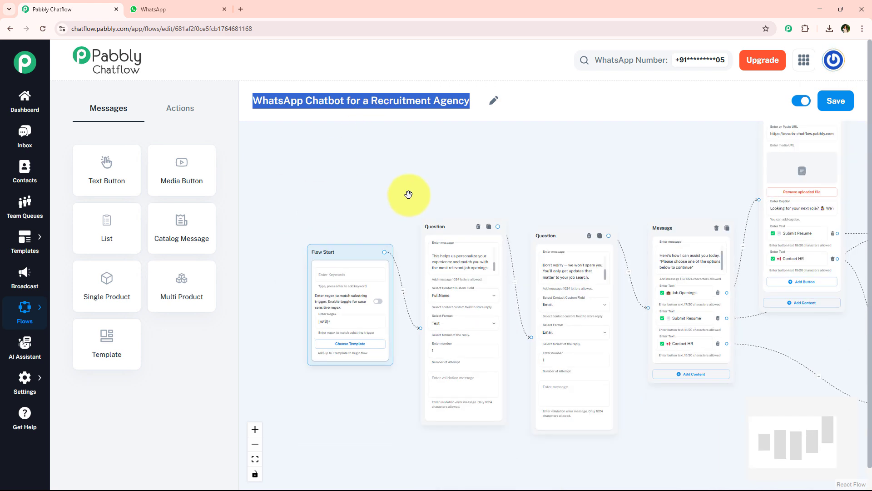
Load the Pabbly Chatflow product page from Pabbly.com in a new browser tab.
click(240, 9)
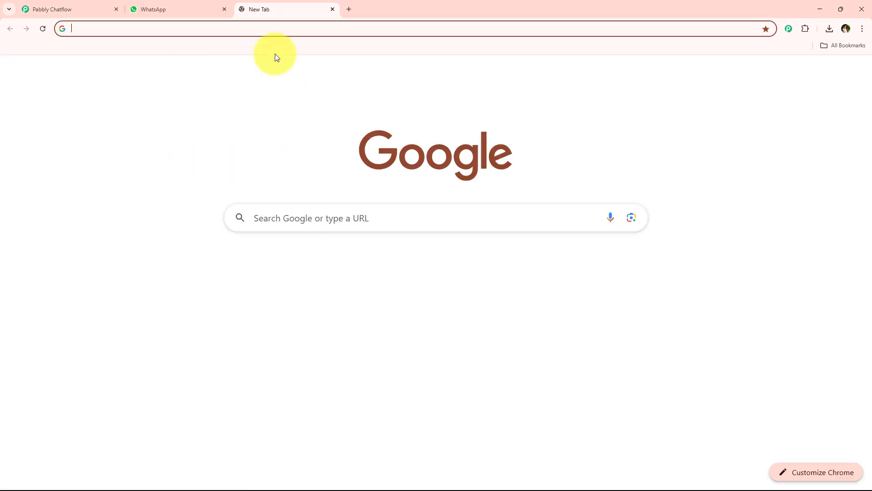
click(252, 32)
text(P)
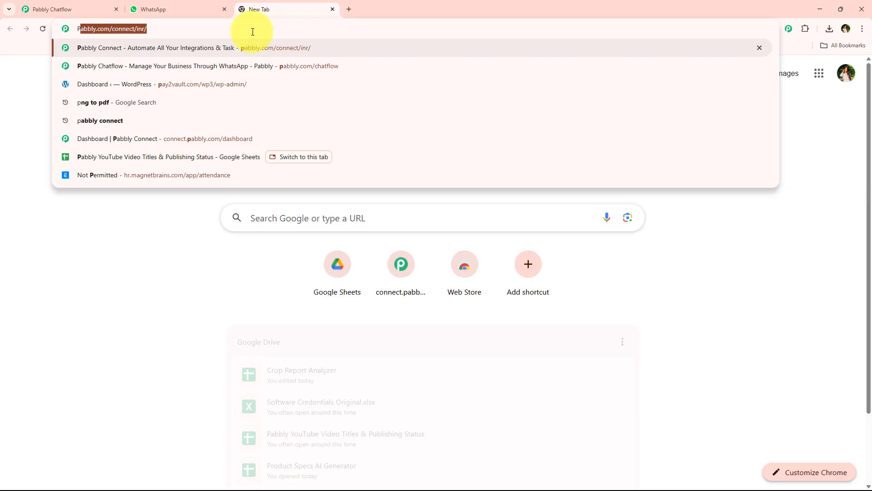
text(abbly)
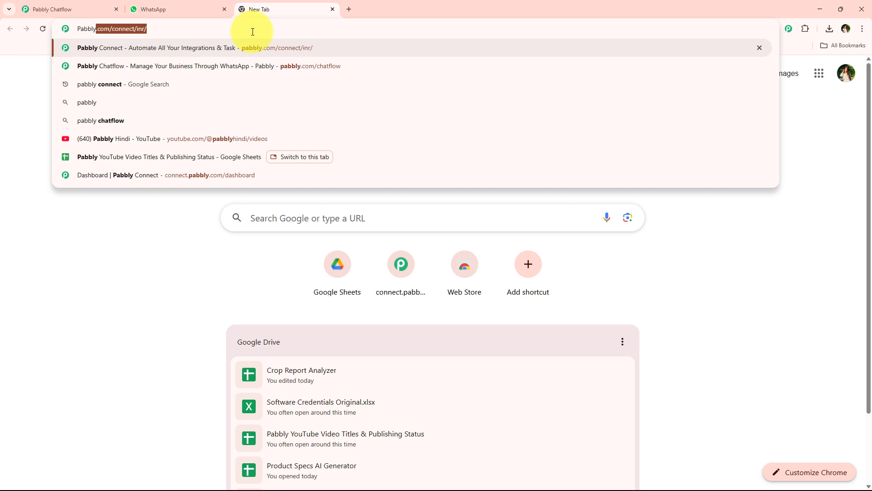
text(.com/ch)
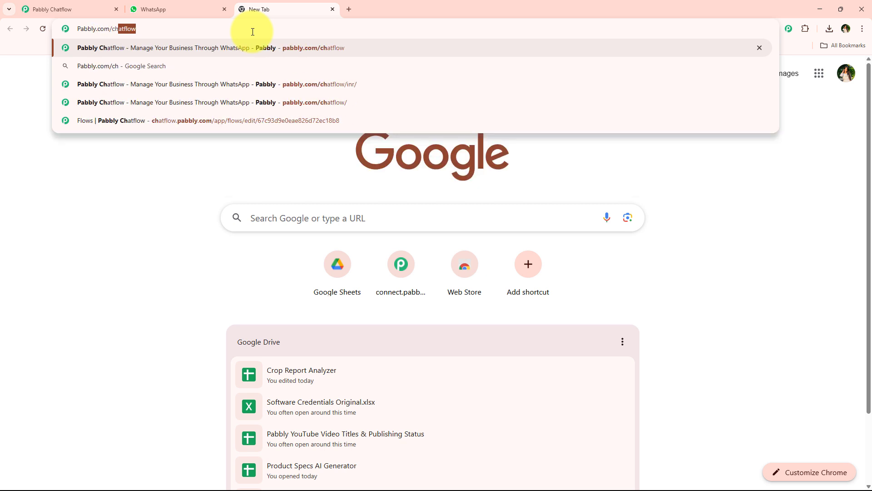
key(Return)
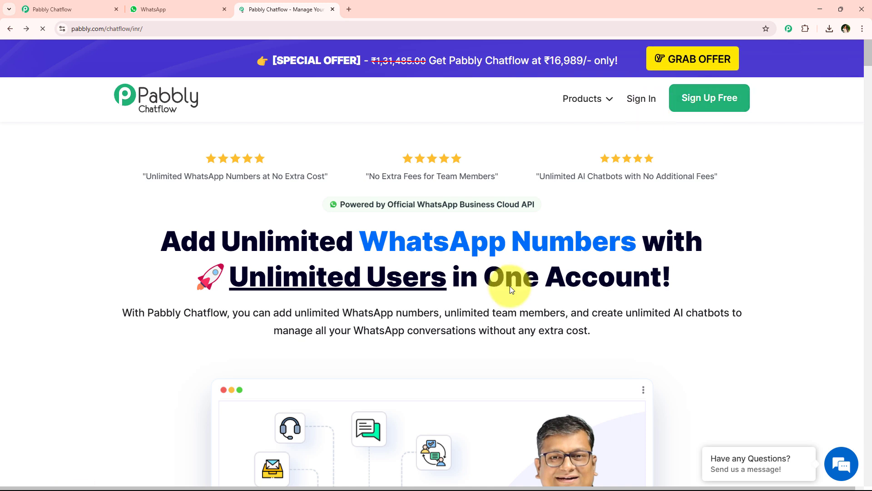
Sign in to Pabbly Accounts and open the Pabbly Chatflow card from All Pabbly Apps.
click(642, 110)
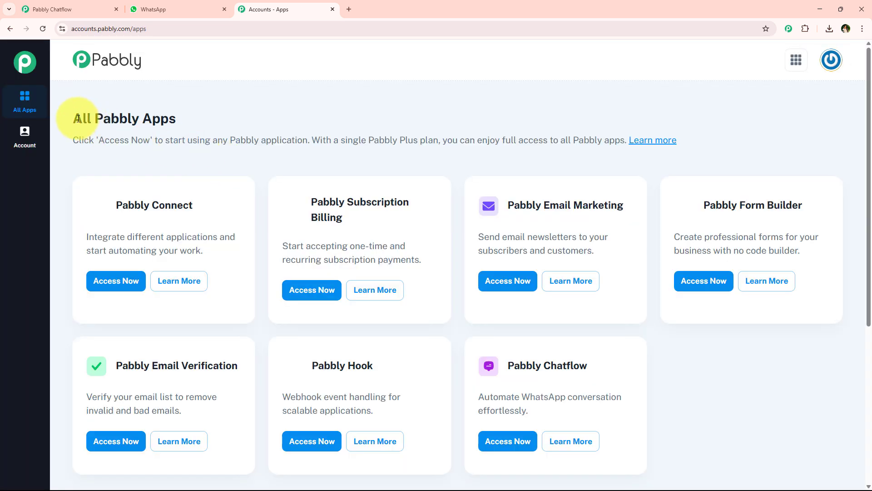
drag(74, 119, 212, 116)
click(263, 120)
scroll(277, 296, down, 4)
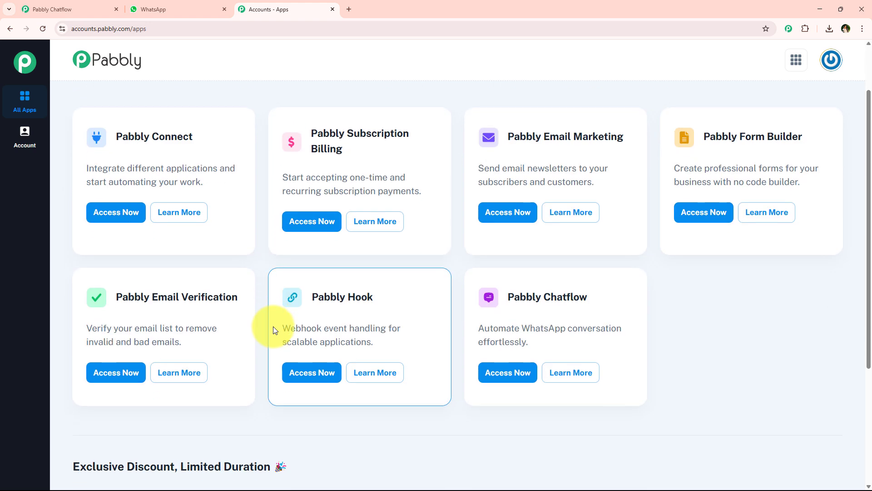
scroll(270, 353, up, 4)
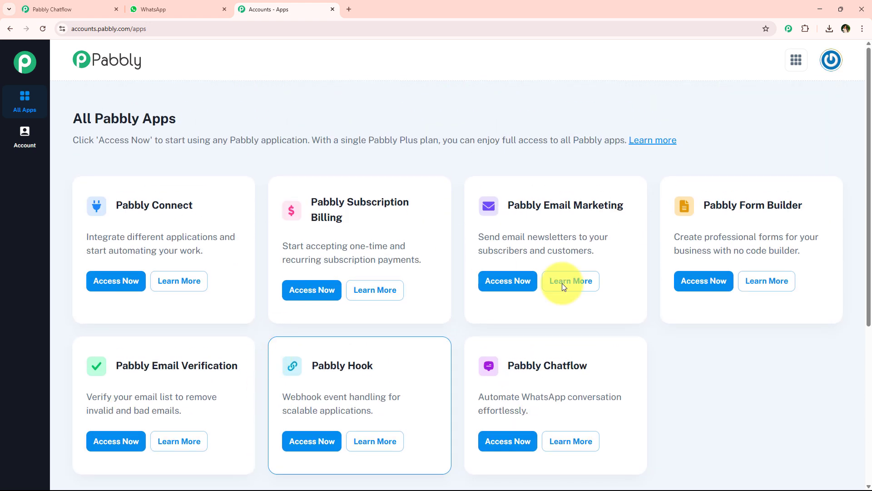
drag(611, 364, 509, 366)
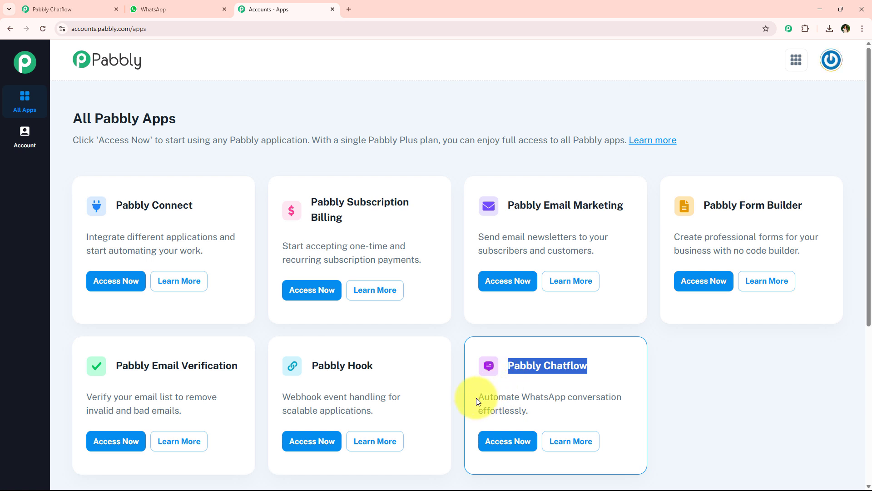
drag(477, 397, 565, 411)
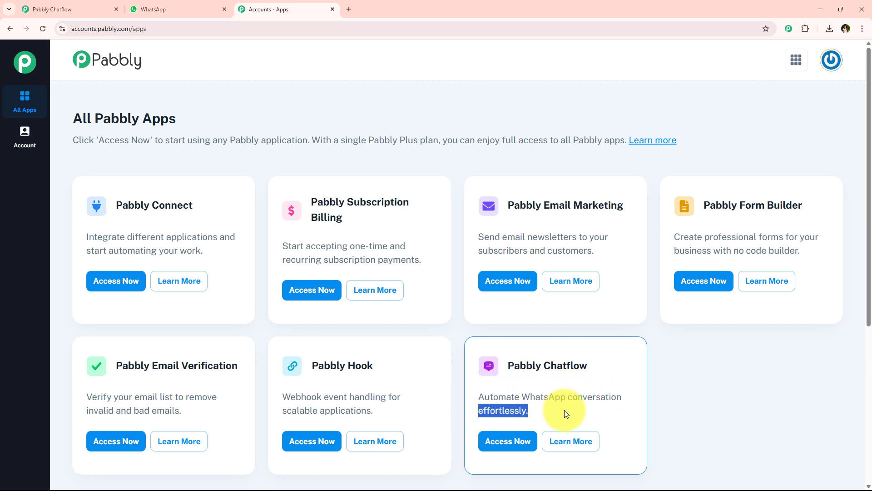
right_click(521, 440)
Launch Chatflow and review the Add WhatsApp Number options and the Home number table.
click(521, 440)
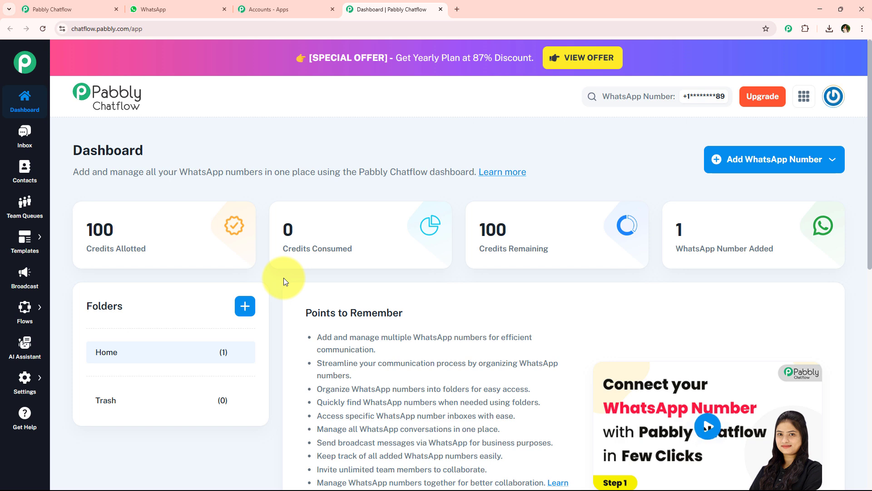
click(769, 160)
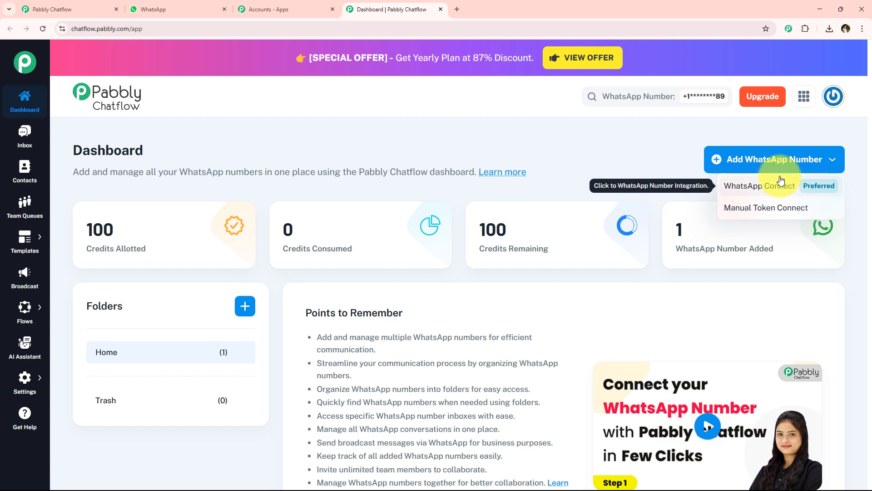
click(740, 161)
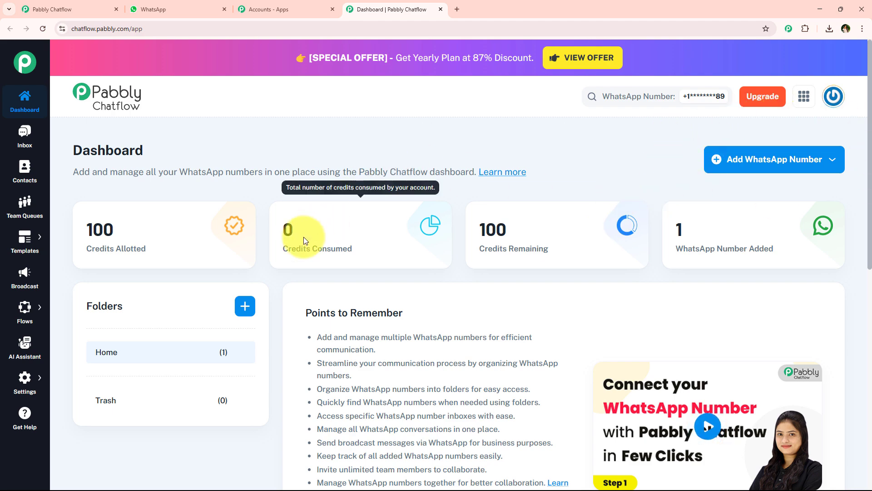
scroll(347, 268, down, 8)
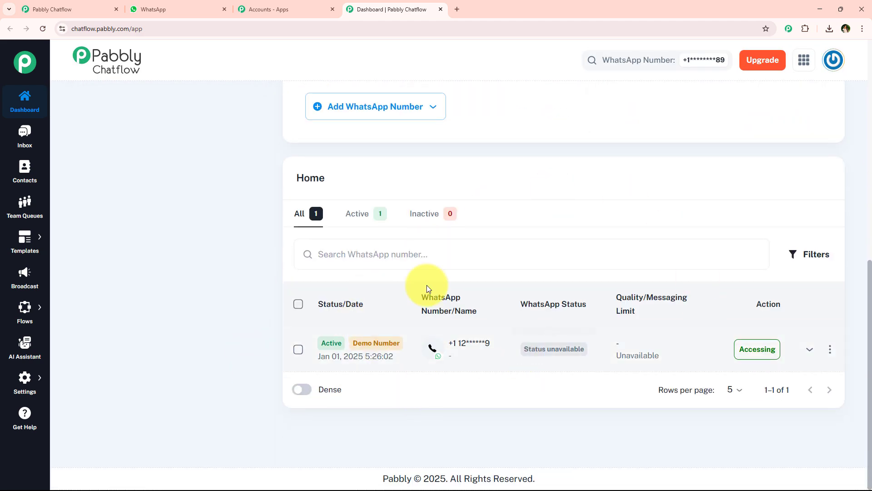
scroll(272, 243, up, 10)
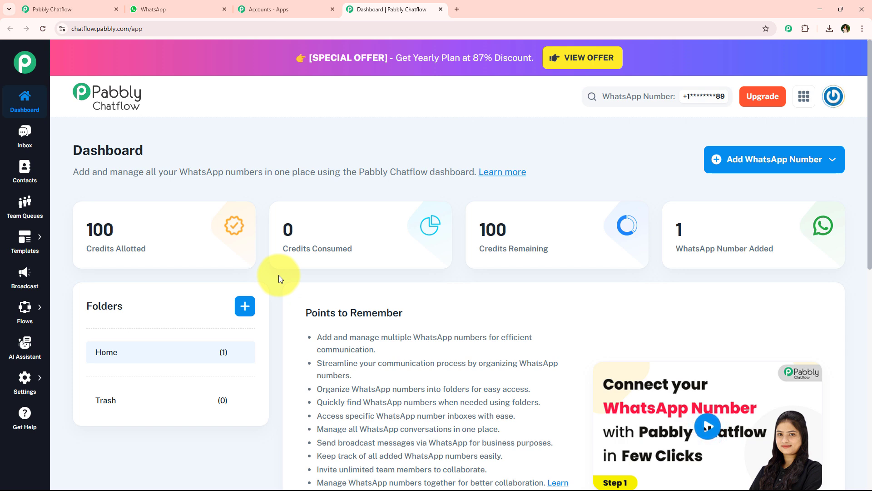
mouse_move(21, 312)
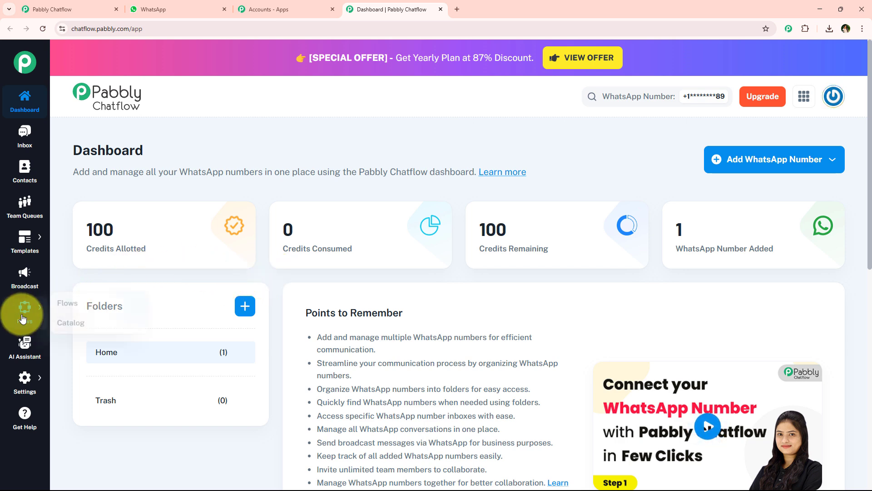
Start a new flow from the Flow Builder page.
click(82, 307)
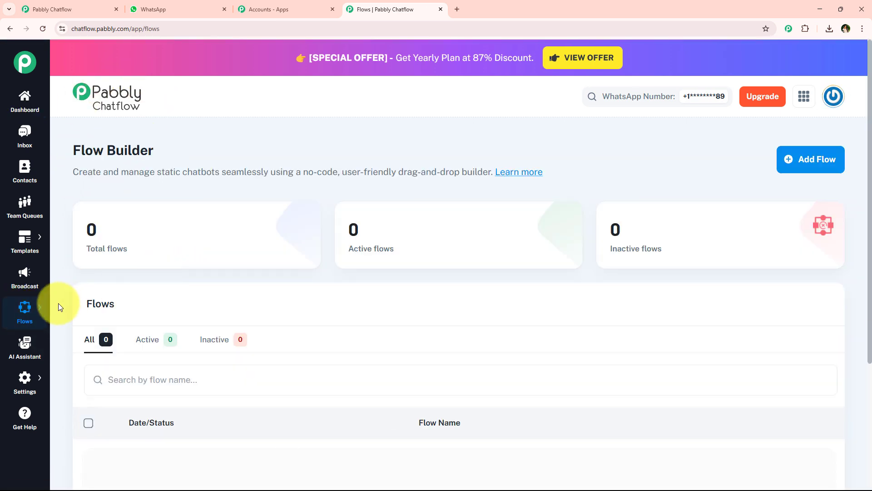
mouse_move(40, 309)
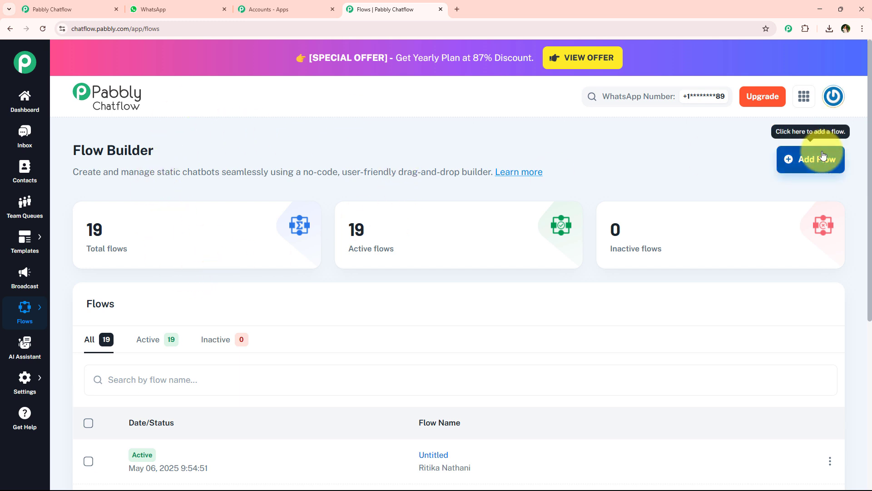
click(823, 164)
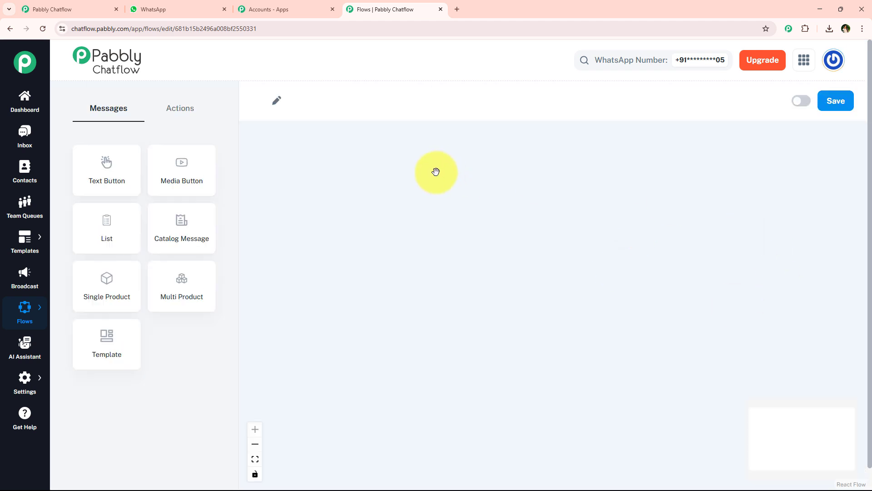
scroll(648, 236, down, 1)
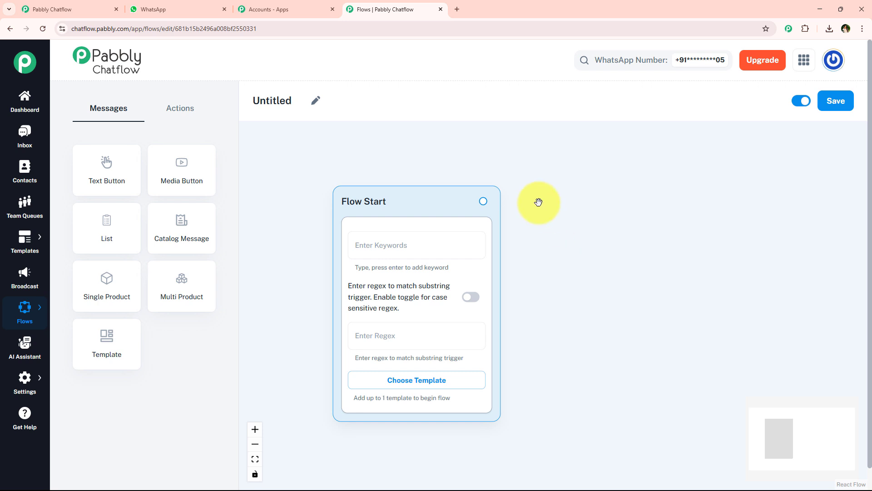
scroll(566, 242, up, 1)
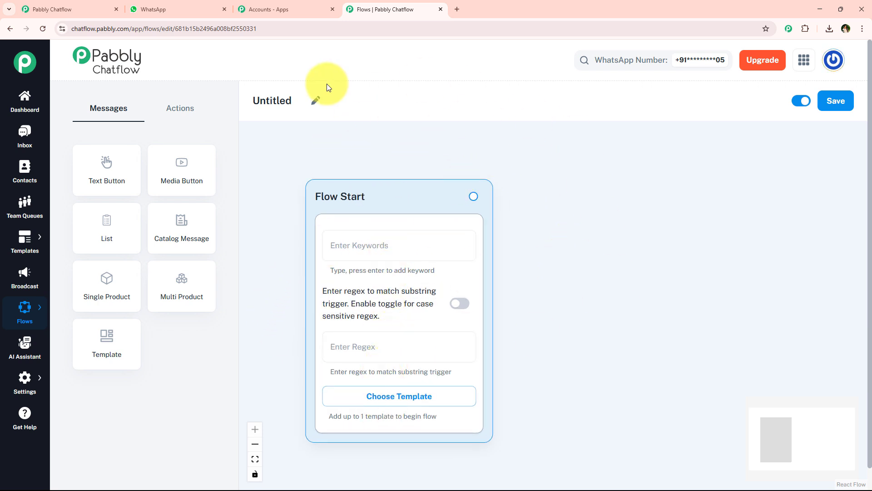
Rename the Untitled flow to 'WhatsApp Chatbot for a Recruitment Agency'.
click(308, 109)
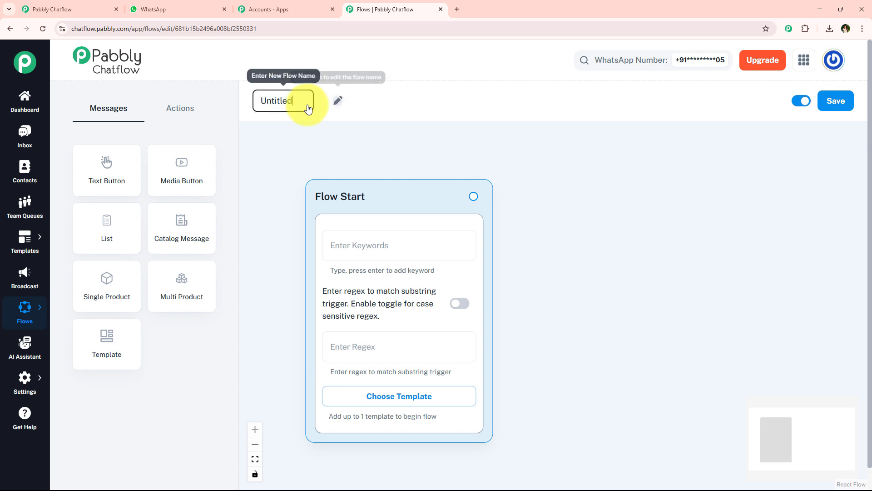
double_click(308, 105)
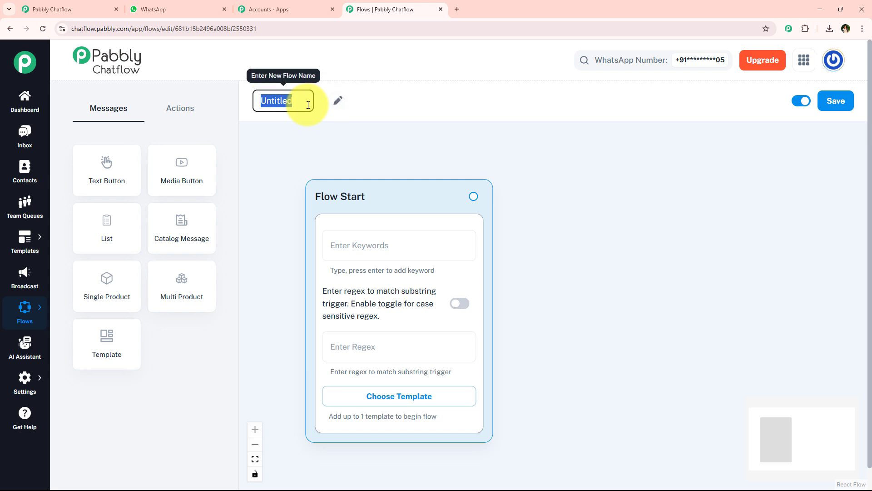
text(WhatsApp Chatbot for a Recruitment Agency)
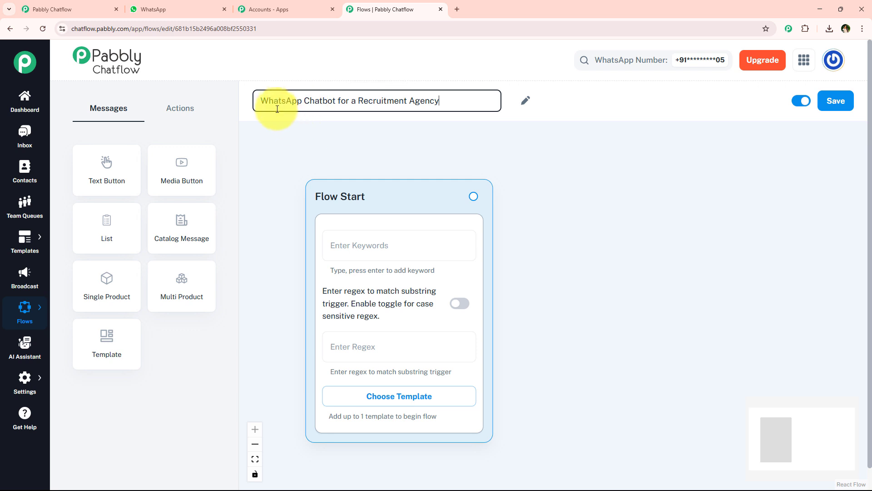
click(431, 130)
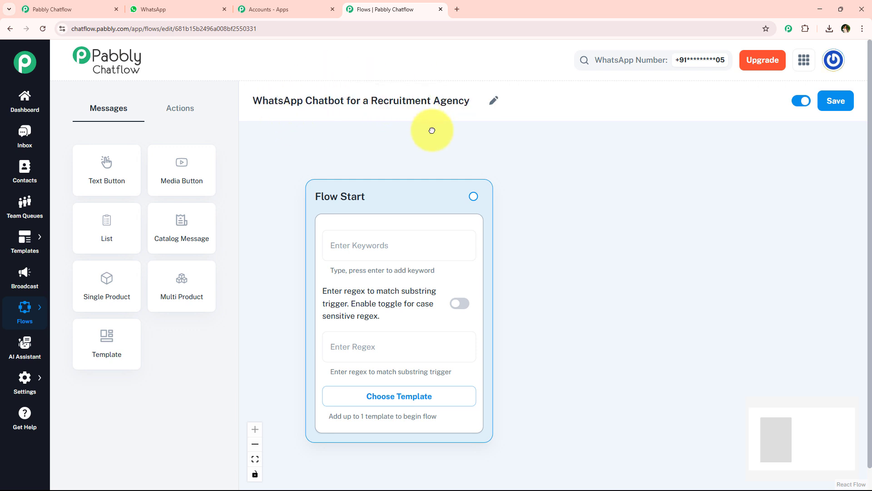
Inspect the Flow Start trigger's keyword and regex fields and the approved templates list.
click(359, 254)
click(387, 343)
click(282, 403)
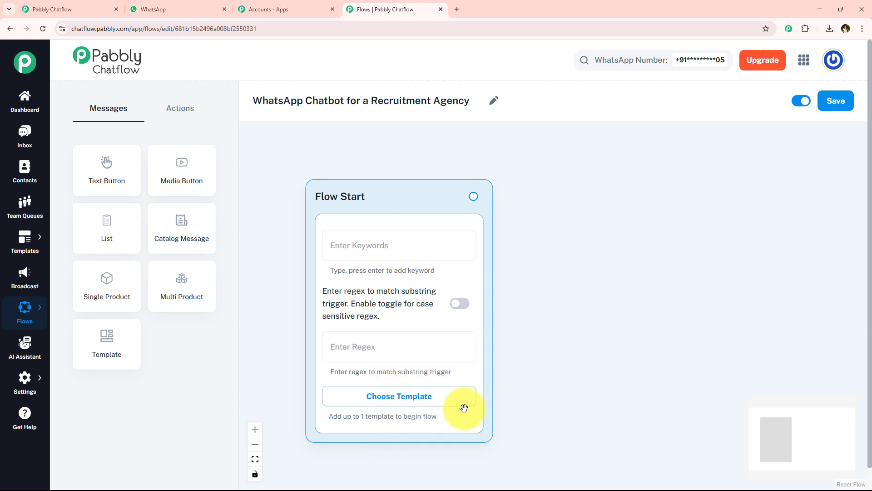
click(429, 400)
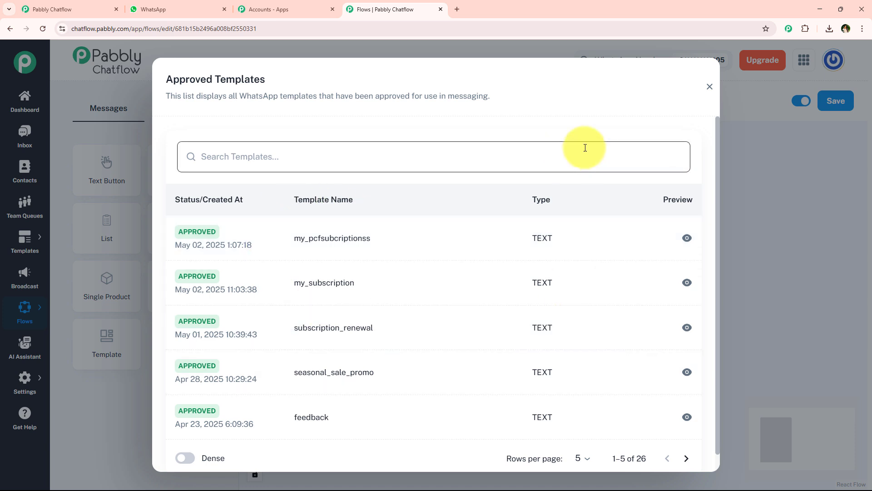
click(709, 88)
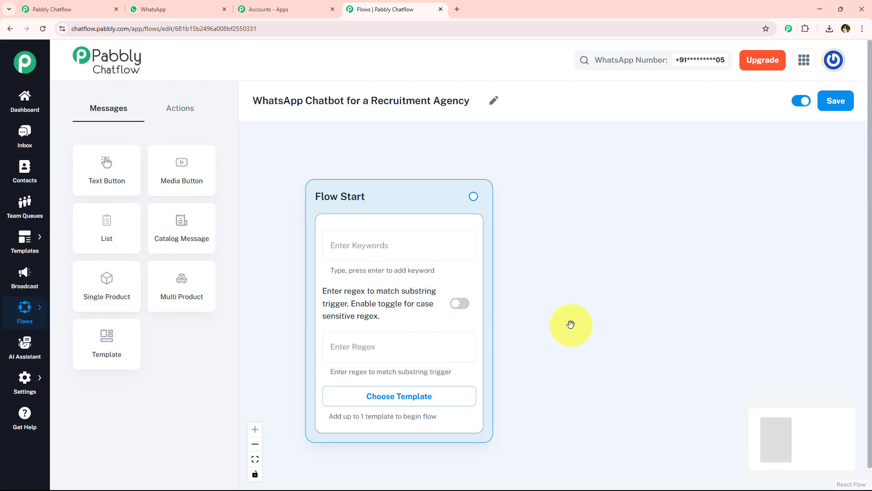
drag(570, 323, 550, 316)
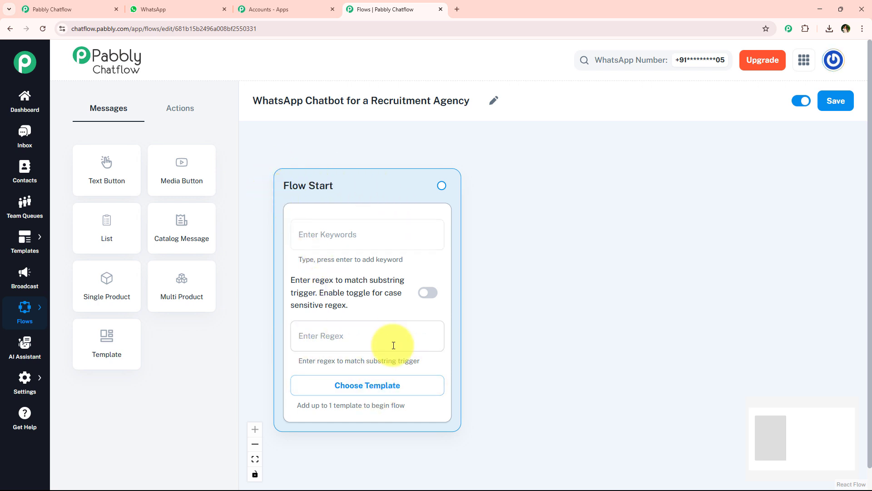
click(378, 343)
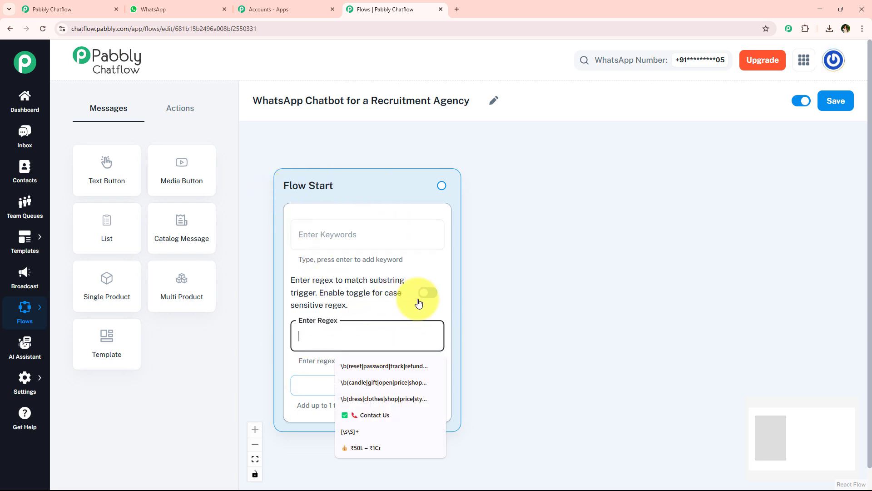
click(530, 324)
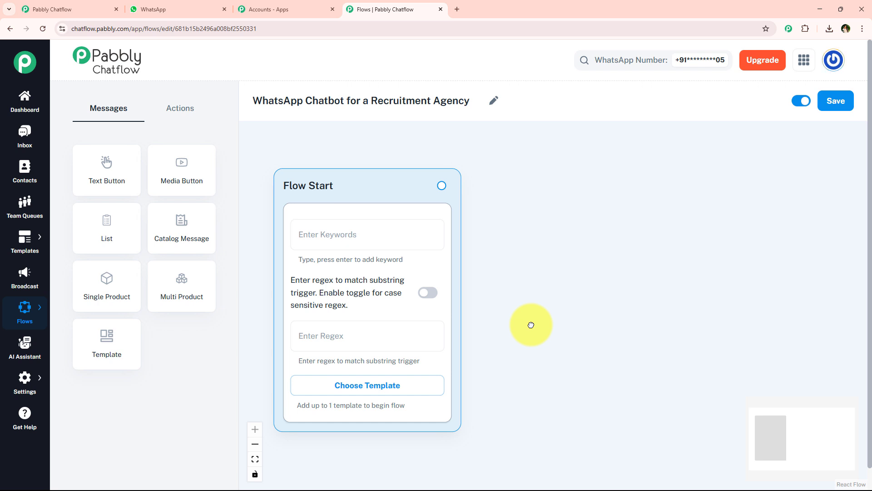
click(307, 335)
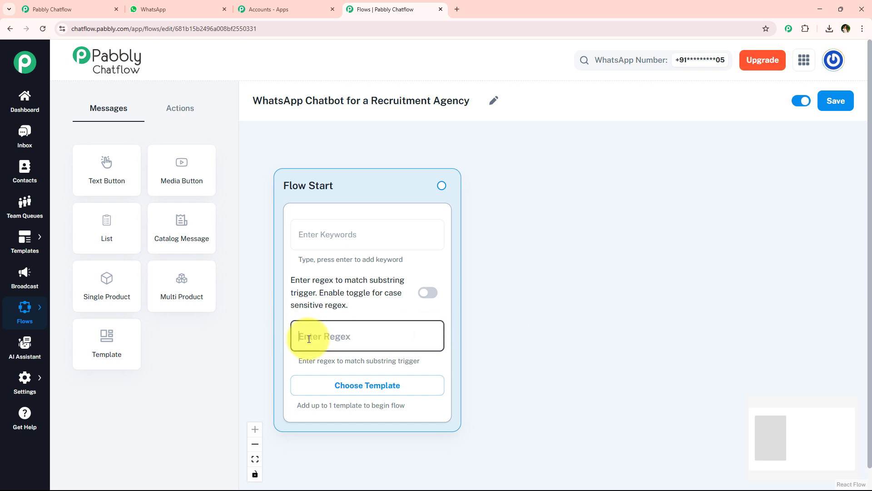
click(523, 324)
Delete the Hello and Hey keyword chips so no trigger keywords remain.
click(383, 242)
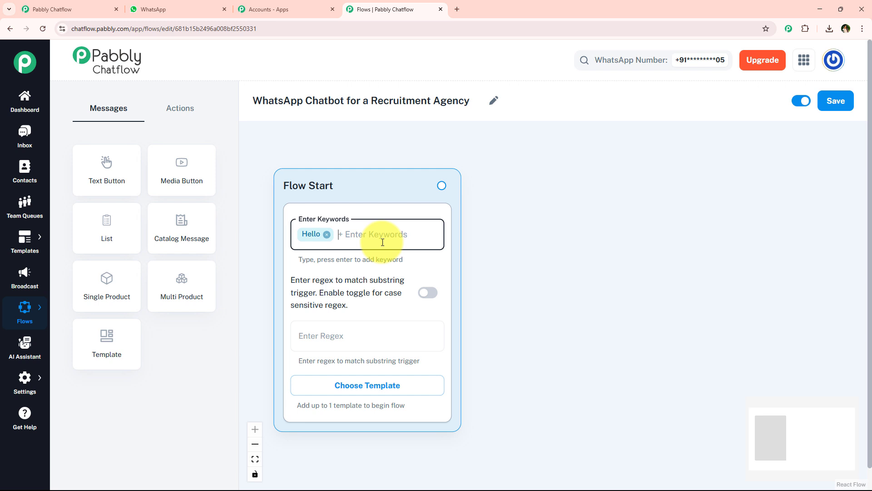
key(BackSpace)
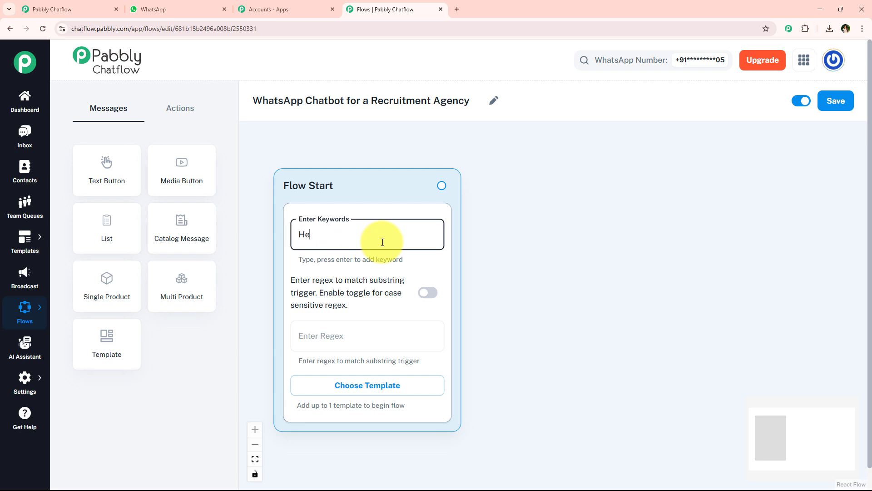
key(Return)
key(BackSpace)
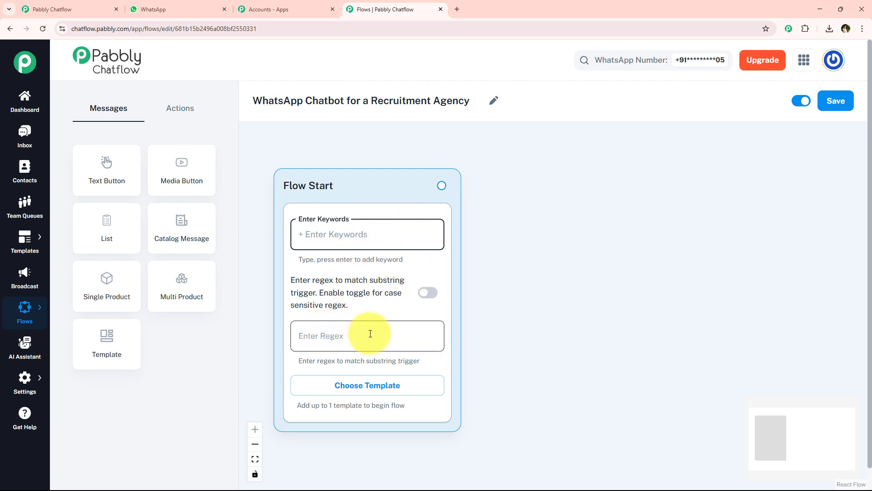
Set the Flow Start regex trigger to [\s\S]+.
click(334, 334)
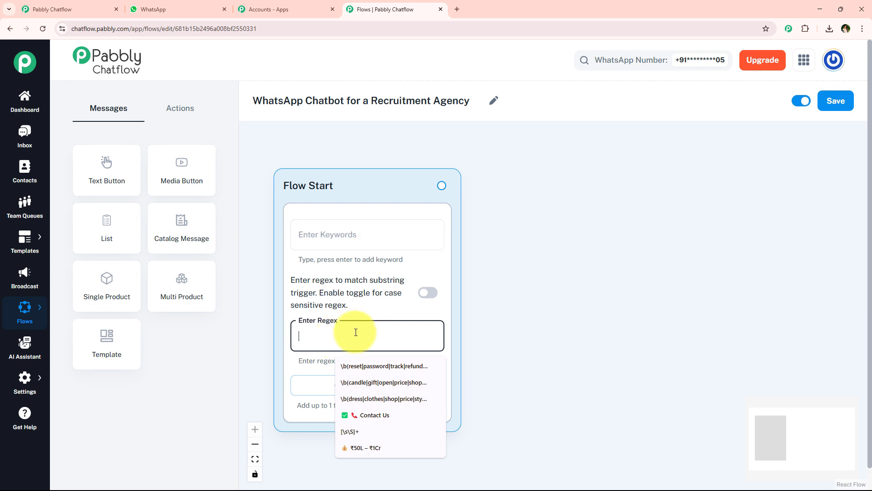
click(375, 430)
click(572, 318)
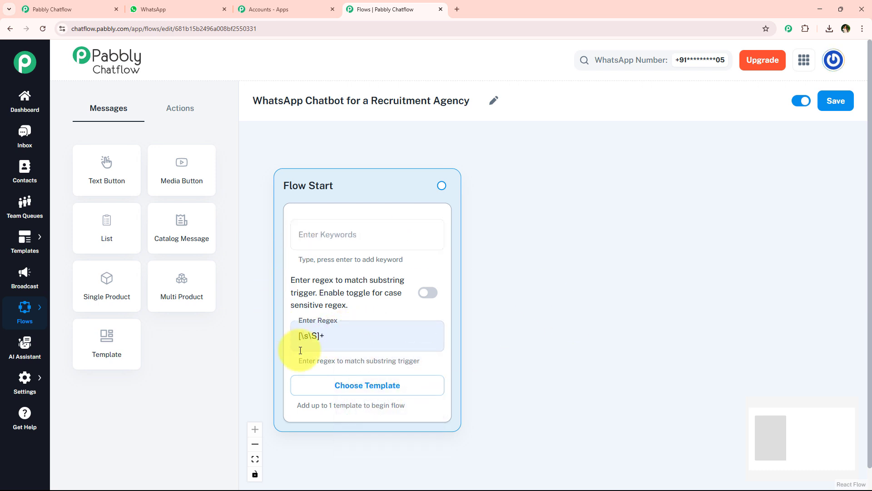
click(358, 332)
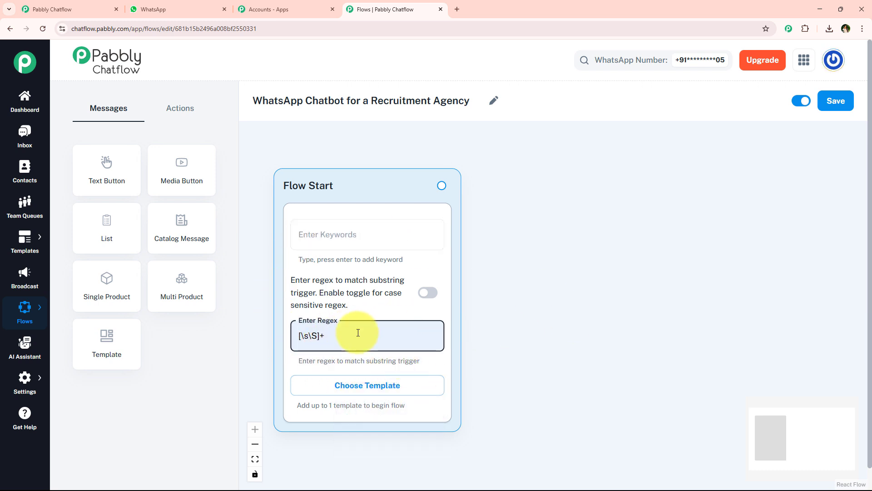
key(BackSpace)
click(570, 324)
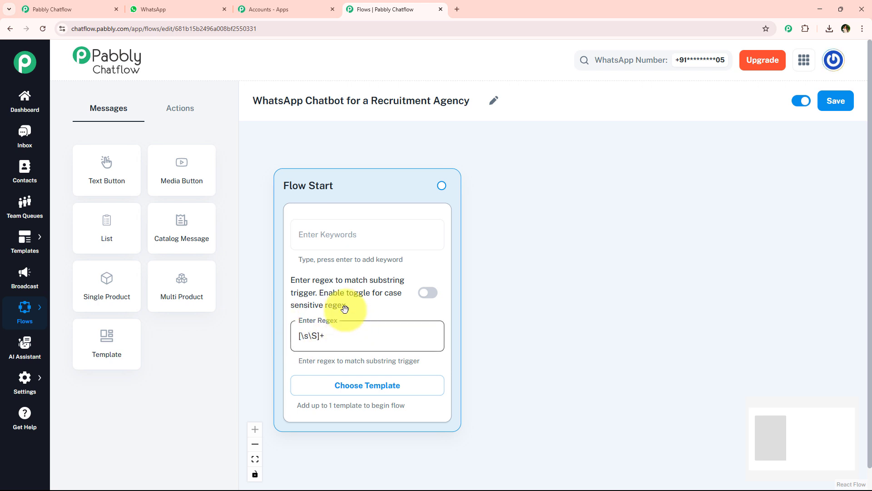
Turn on case-sensitive regex matching, then return to the WhatsApp chat.
scroll(468, 267, down, 1)
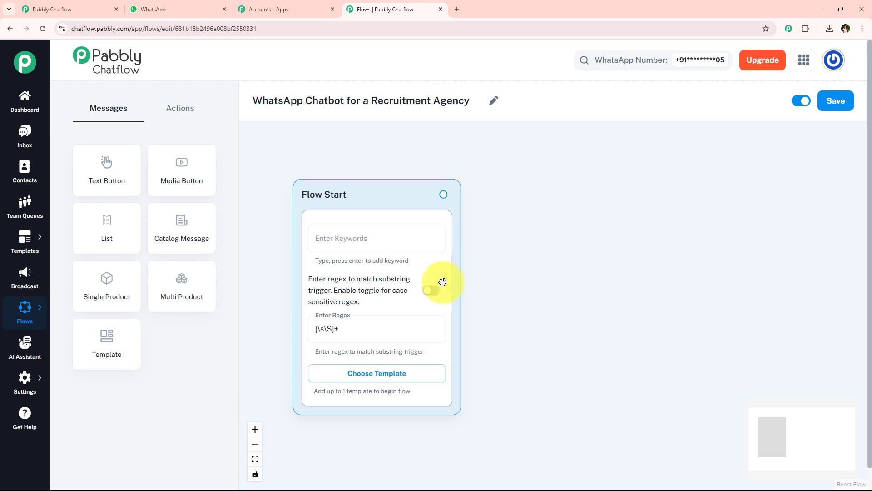
click(439, 293)
scroll(436, 294, up, 1)
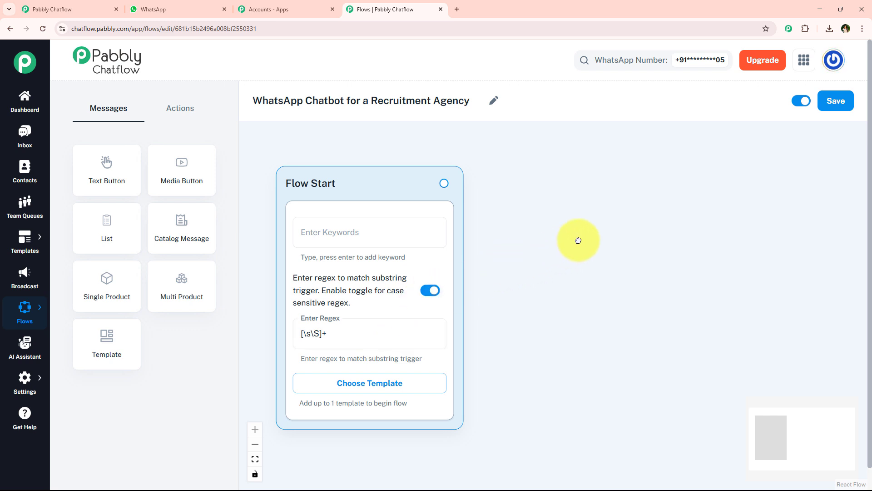
scroll(579, 238, down, 1)
scroll(551, 235, up, 1)
click(205, 12)
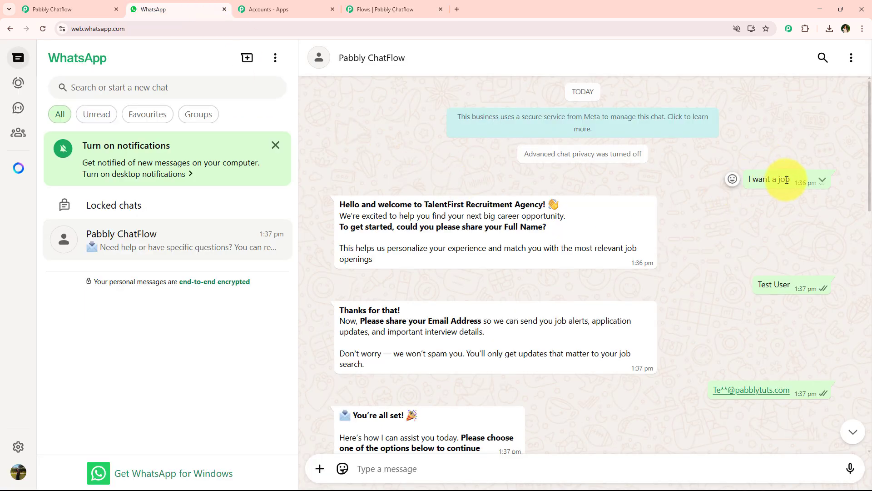
Copy the bot's welcome message from Hello to openings and return to the flow editor.
drag(348, 215, 343, 204)
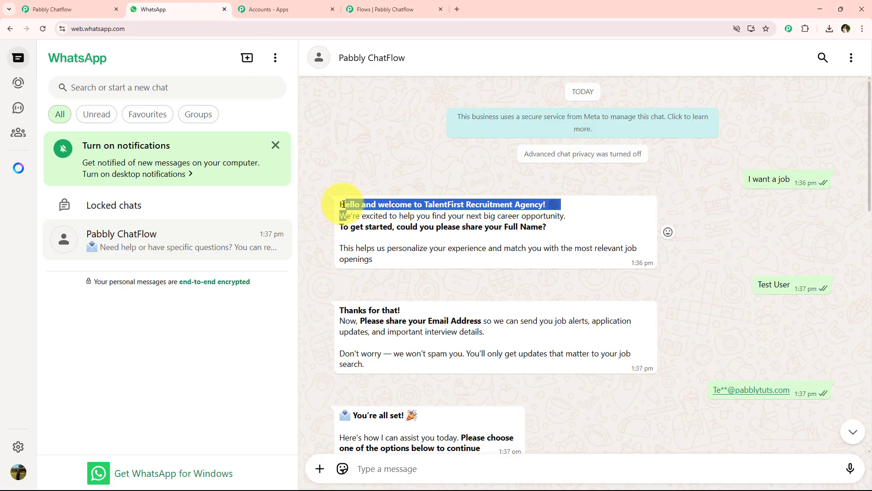
click(343, 205)
triple_click(343, 205)
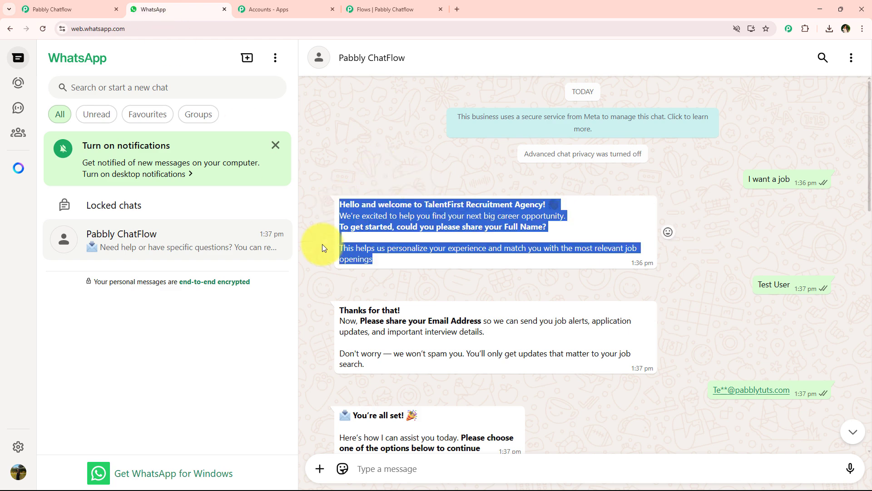
drag(339, 205, 380, 262)
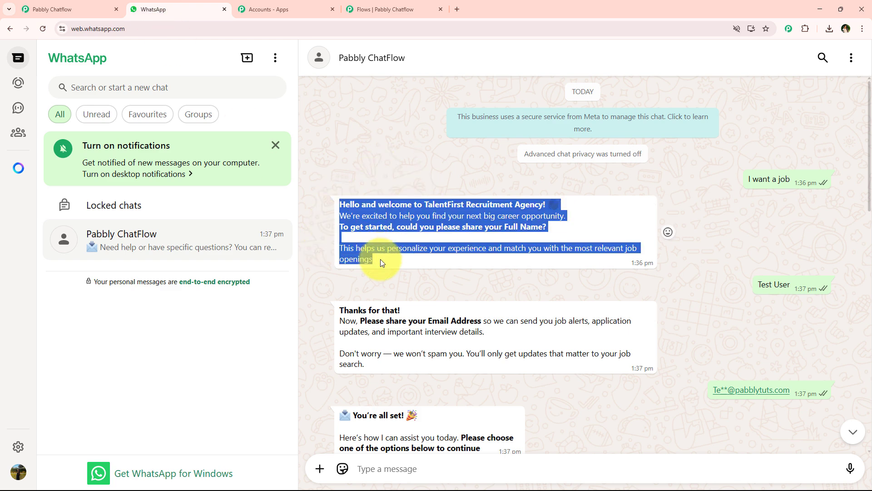
click(414, 6)
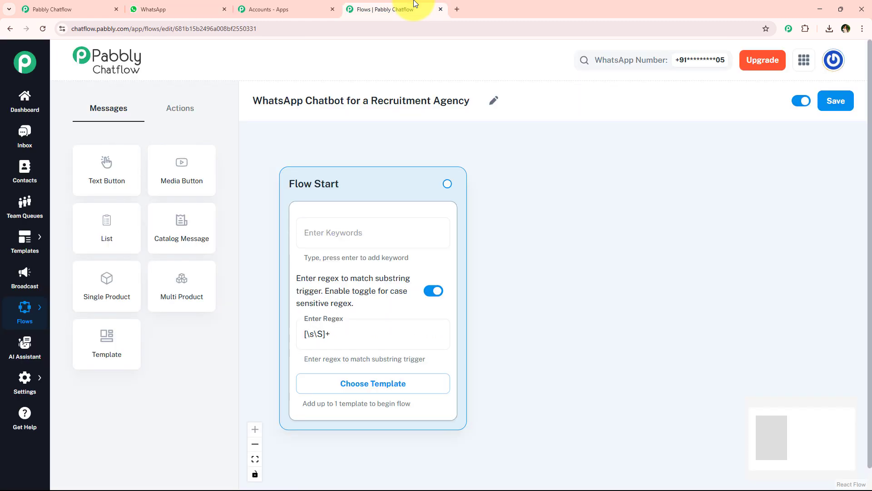
Add an Ask Question node to the canvas and connect Flow Start to it.
click(164, 105)
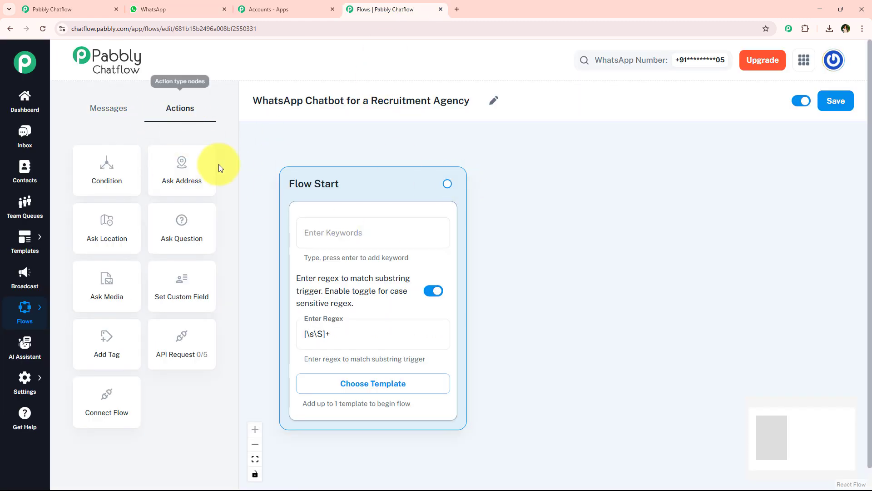
drag(192, 220, 627, 184)
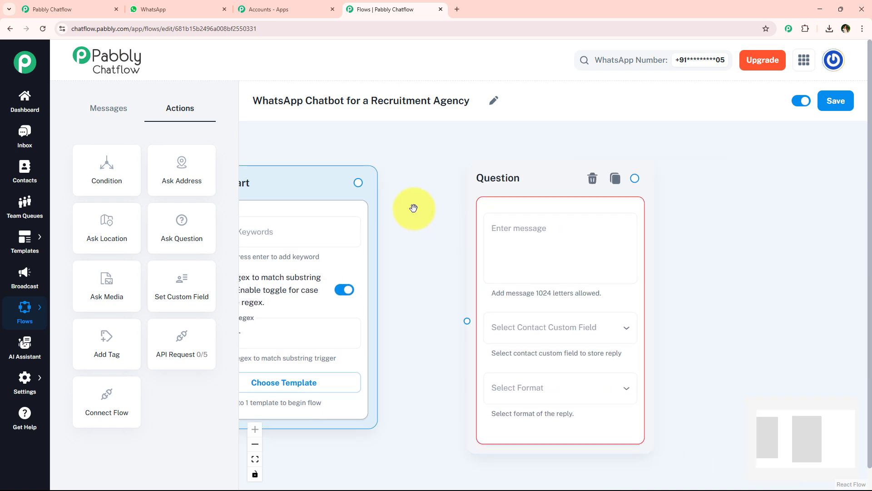
drag(357, 182, 467, 327)
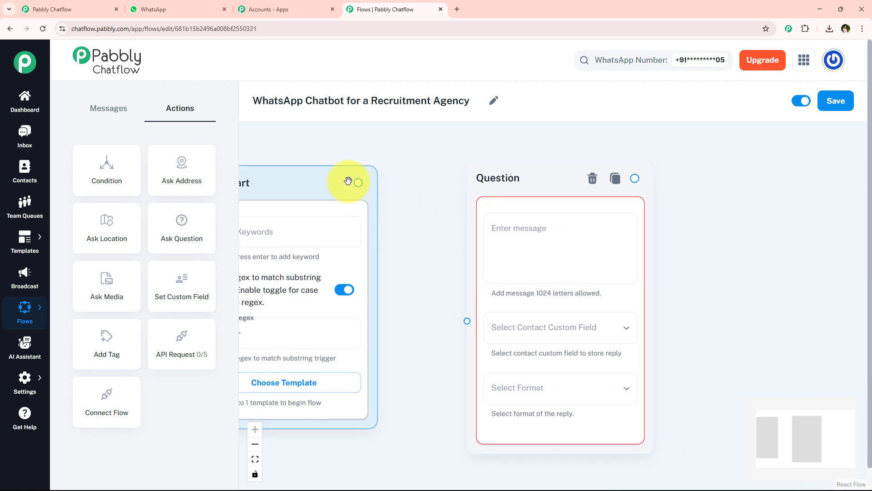
drag(350, 181, 463, 322)
drag(423, 368, 307, 371)
Paste the TalentFirst welcome message into the Question node, comparing it with the WhatsApp chat.
click(425, 232)
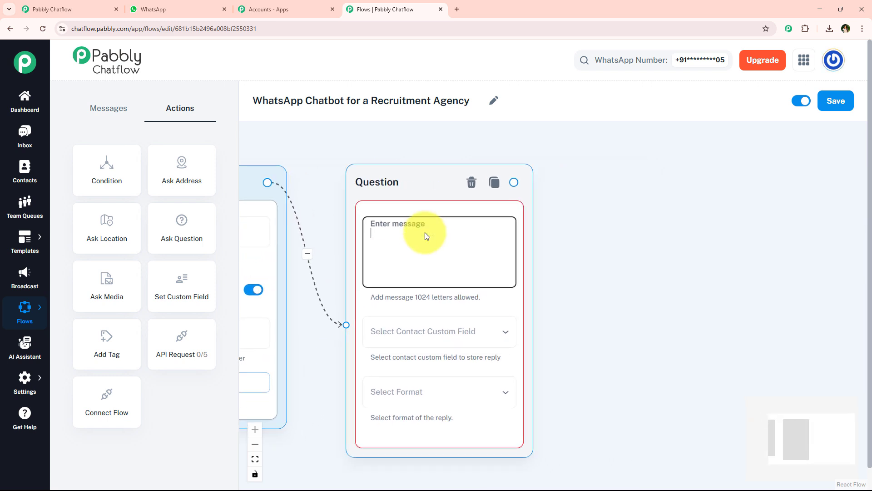
key(ctrl+v)
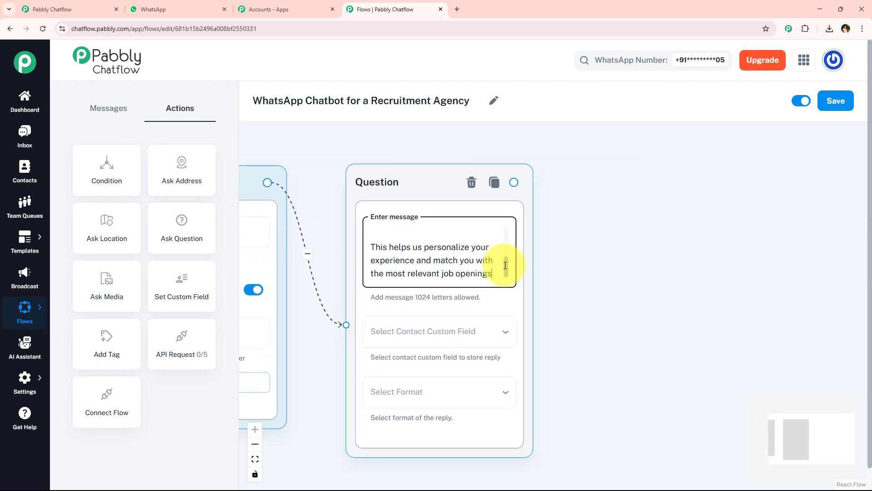
drag(505, 263, 510, 281)
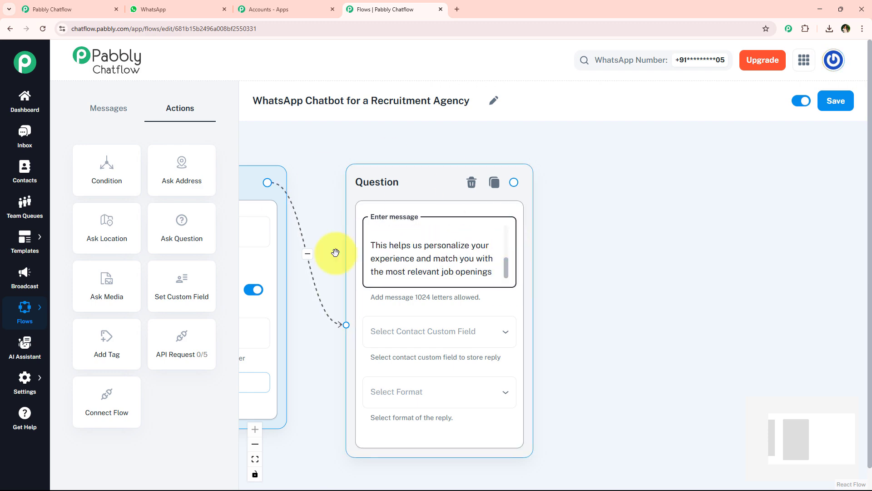
click(154, 9)
click(340, 277)
drag(337, 204, 331, 228)
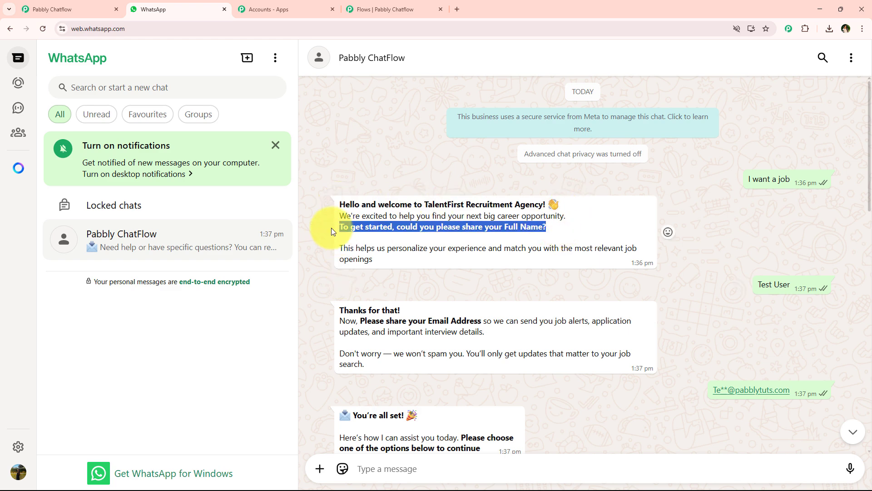
click(339, 262)
click(359, 9)
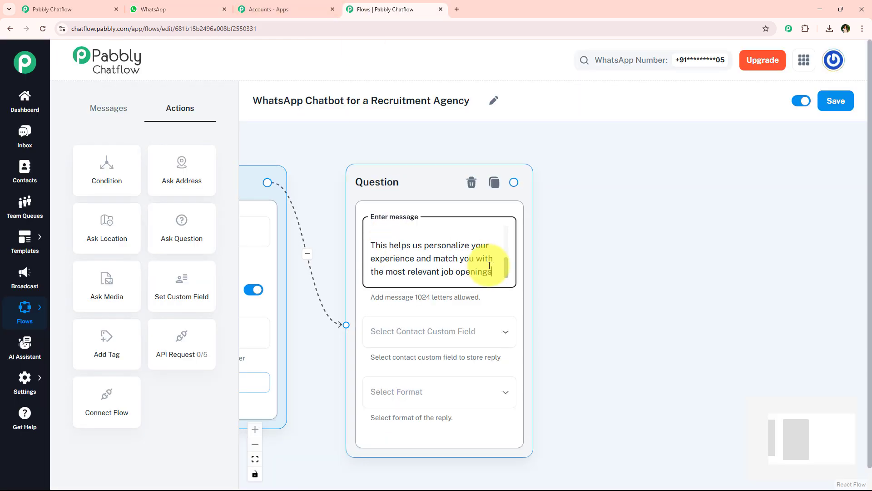
drag(508, 268, 491, 225)
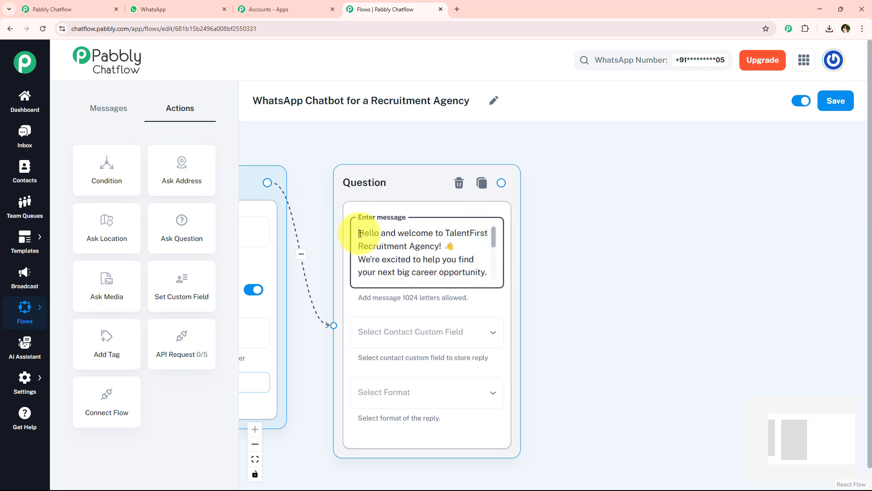
Wrap the greeting and the Full Name request in asterisks so they appear bold.
text(*)
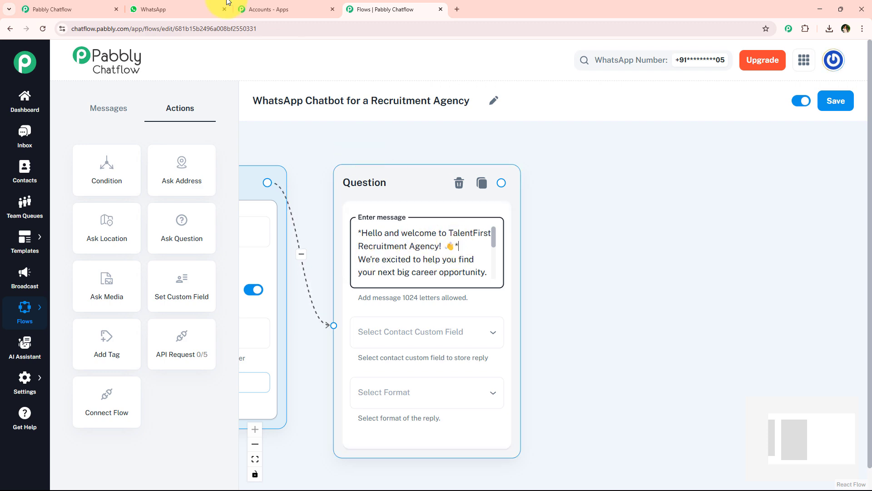
click(209, 9)
click(368, 9)
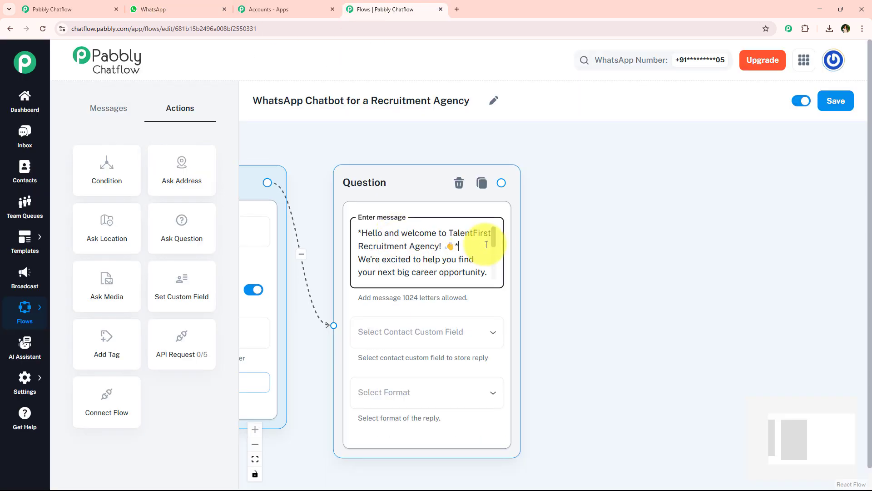
drag(494, 236, 493, 251)
click(361, 249)
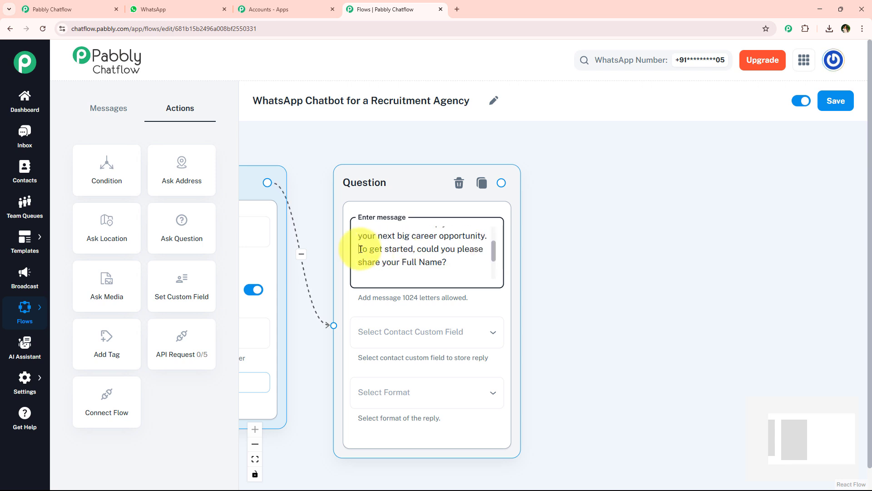
text(*)
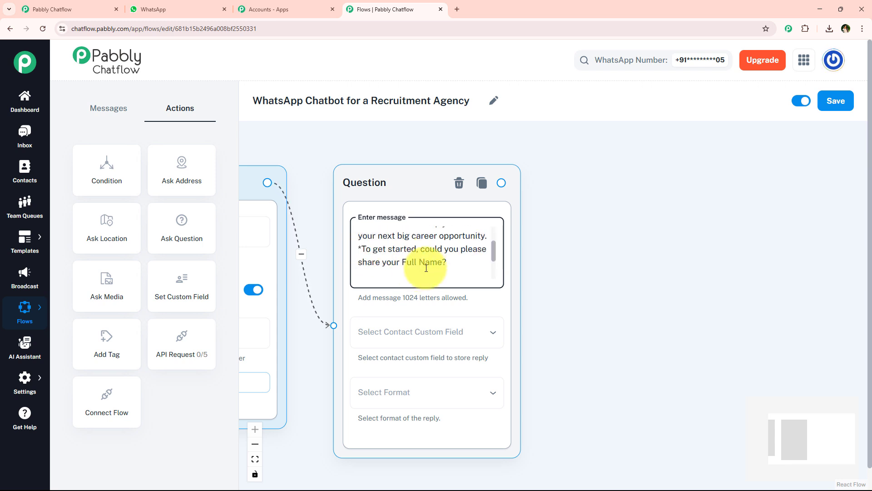
click(449, 263)
text(*)
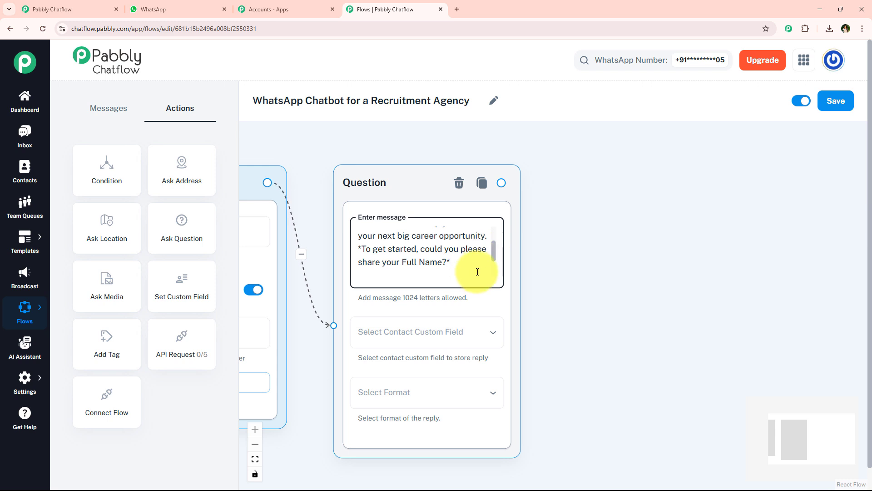
drag(494, 245, 503, 292)
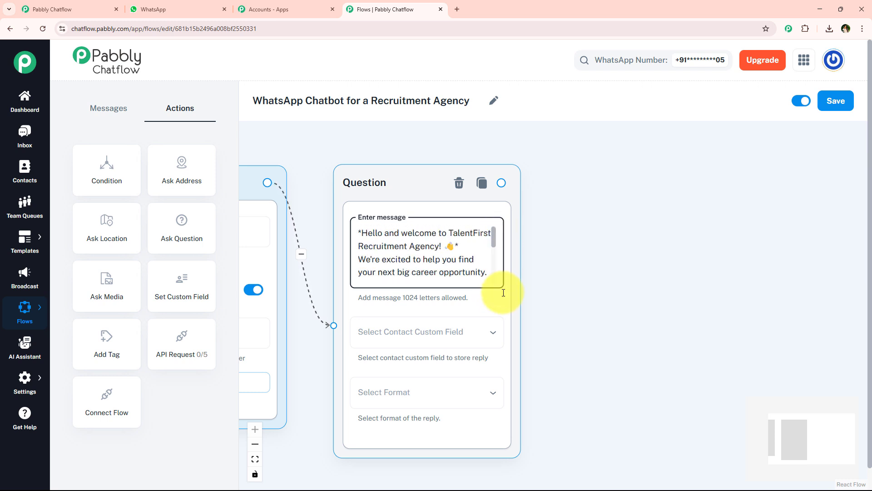
scroll(581, 300, down, 1)
drag(580, 302, 508, 285)
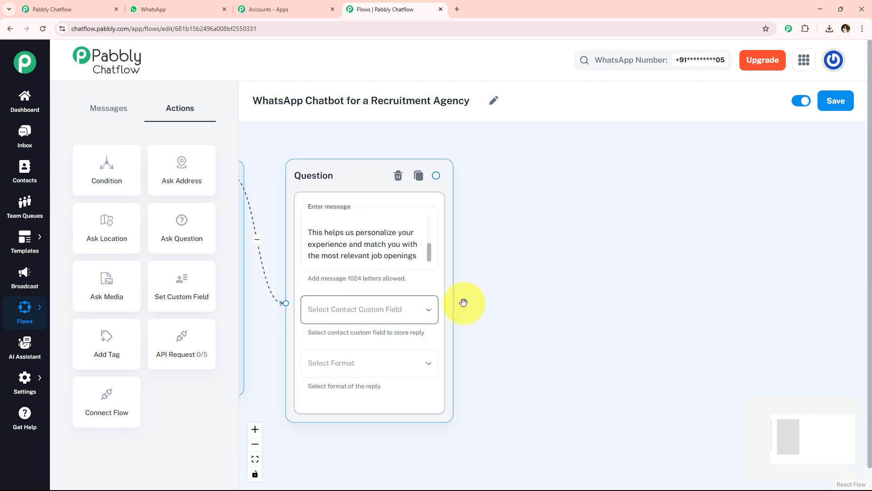
Set the Question node's contact custom field to FullName to store the candidate's reply.
click(391, 315)
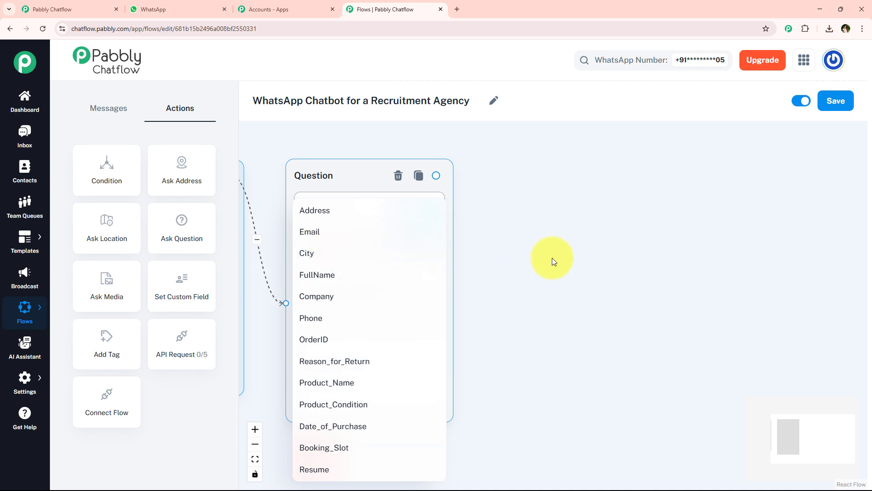
click(568, 259)
click(354, 313)
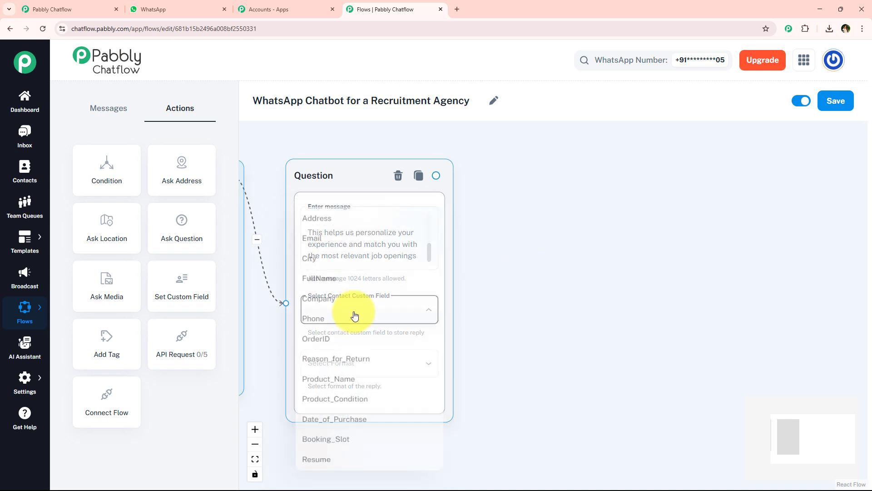
click(508, 297)
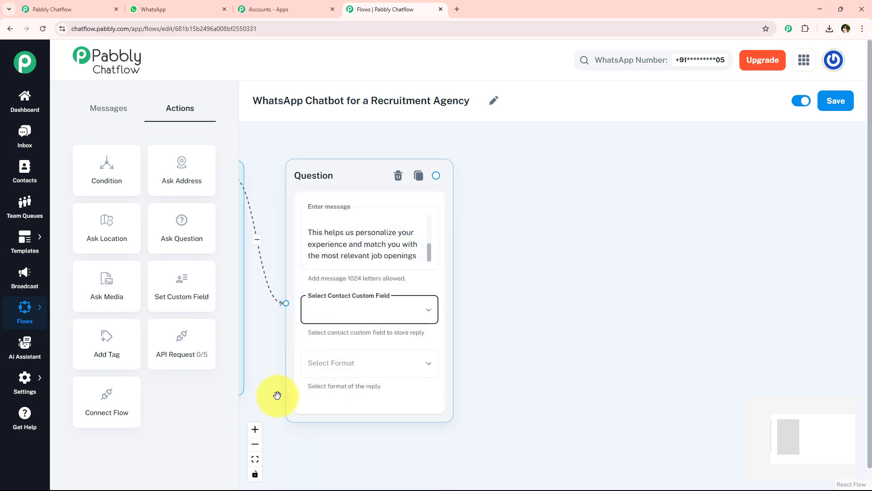
click(343, 314)
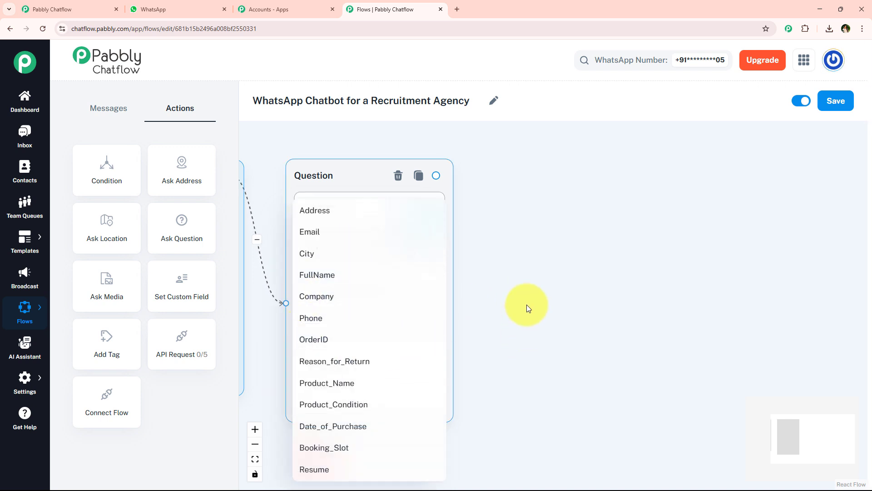
click(468, 305)
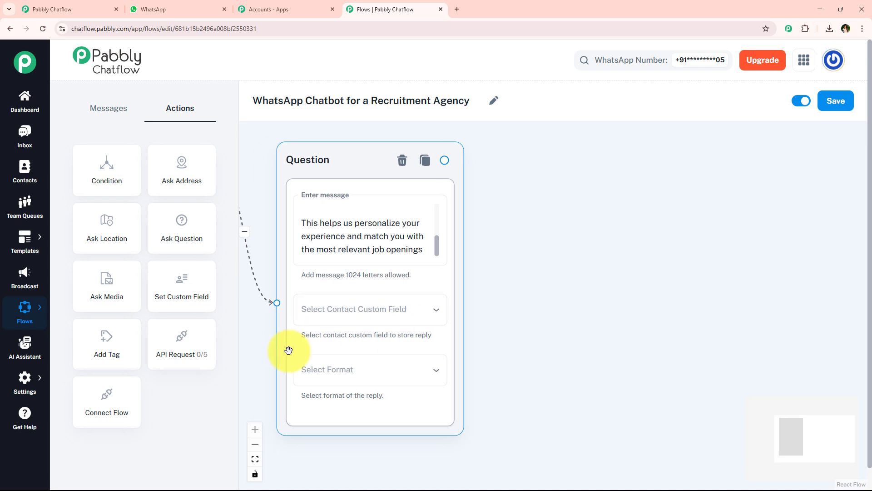
click(393, 307)
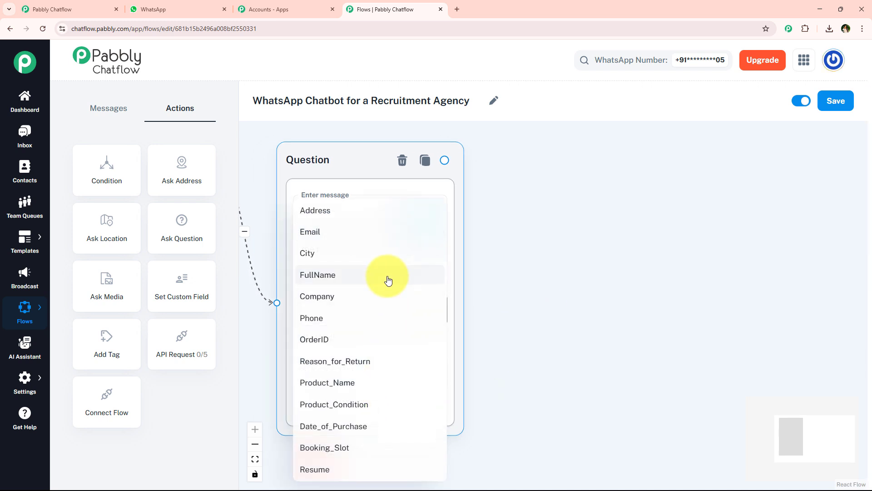
click(559, 258)
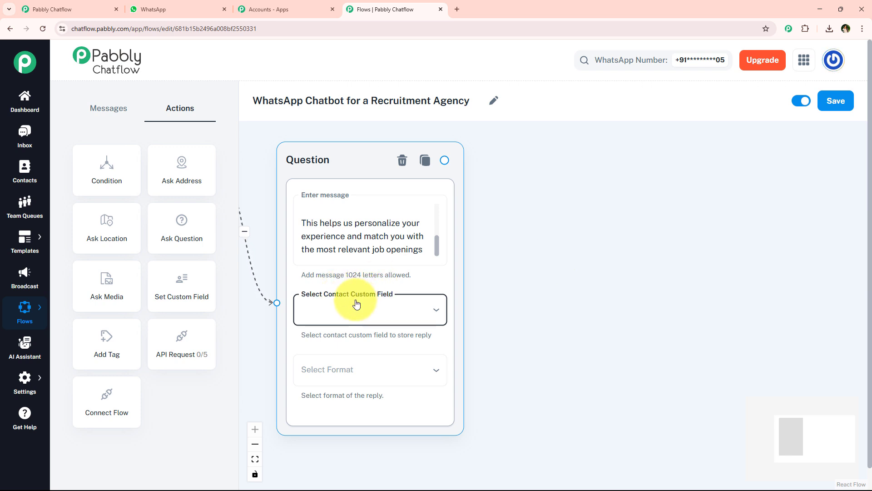
click(20, 378)
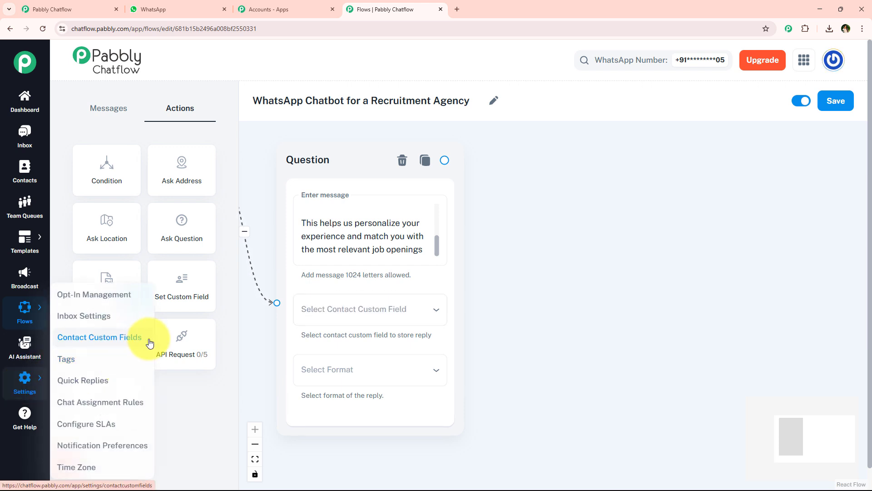
click(396, 324)
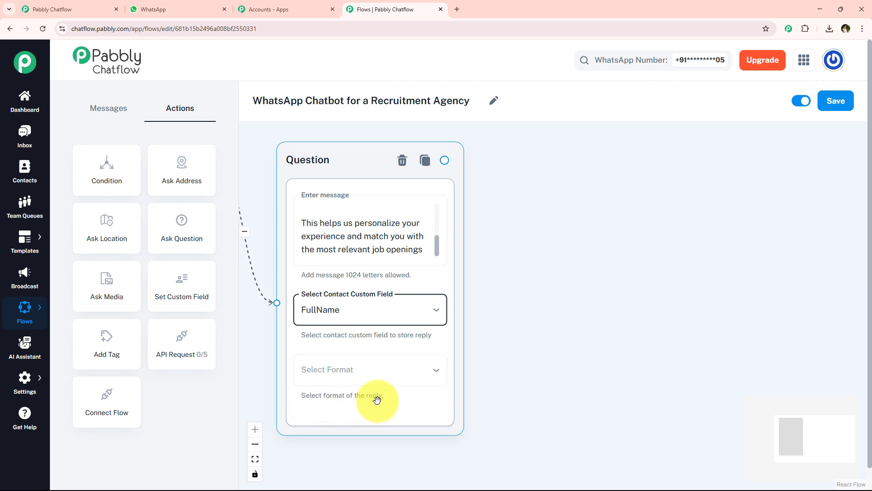
Set the full-name question's reply format to Text.
click(356, 376)
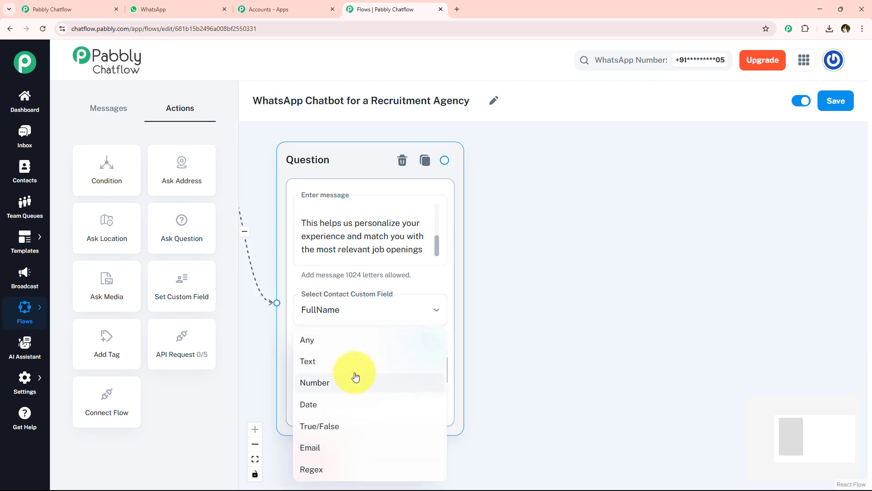
click(353, 368)
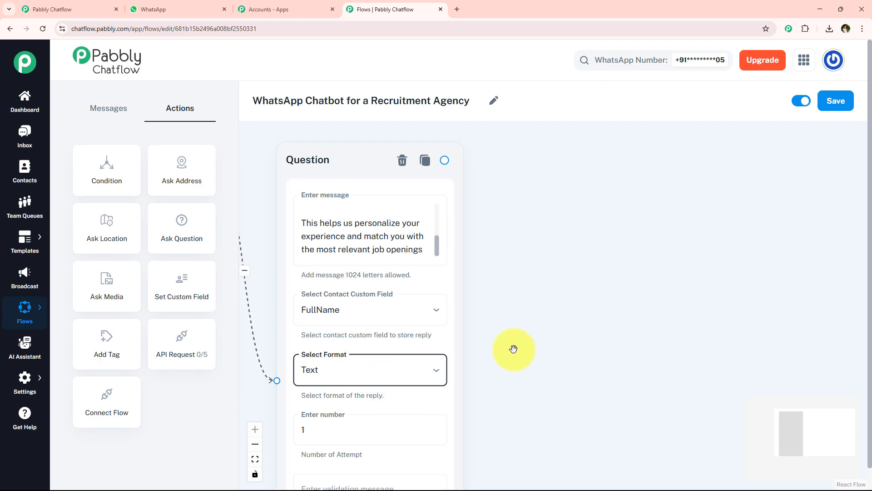
drag(512, 349, 502, 296)
scroll(502, 309, down, 1)
scroll(501, 314, down, 2)
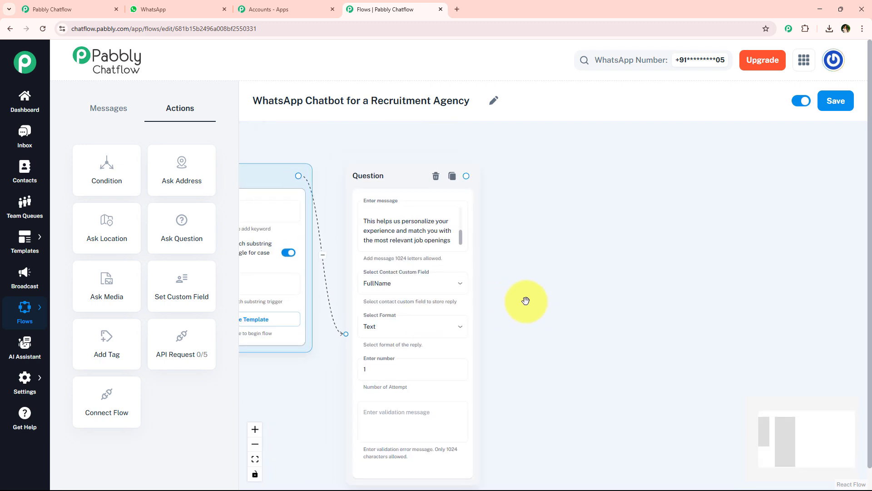
scroll(525, 403, up, 2)
drag(526, 403, 536, 334)
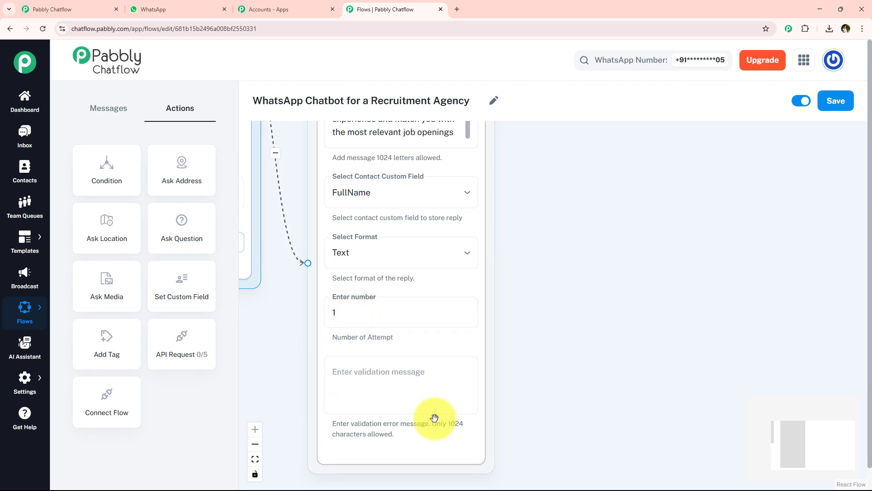
Change the Number of Attempts value to 1.
click(383, 379)
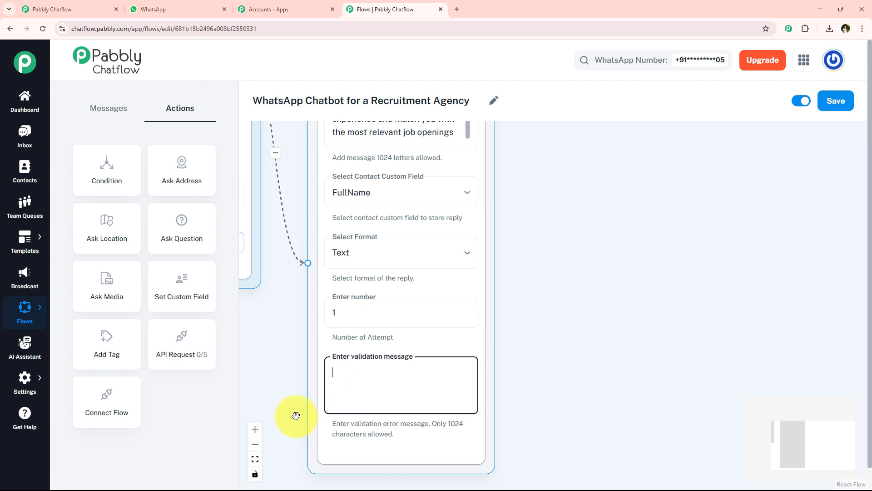
double_click(335, 313)
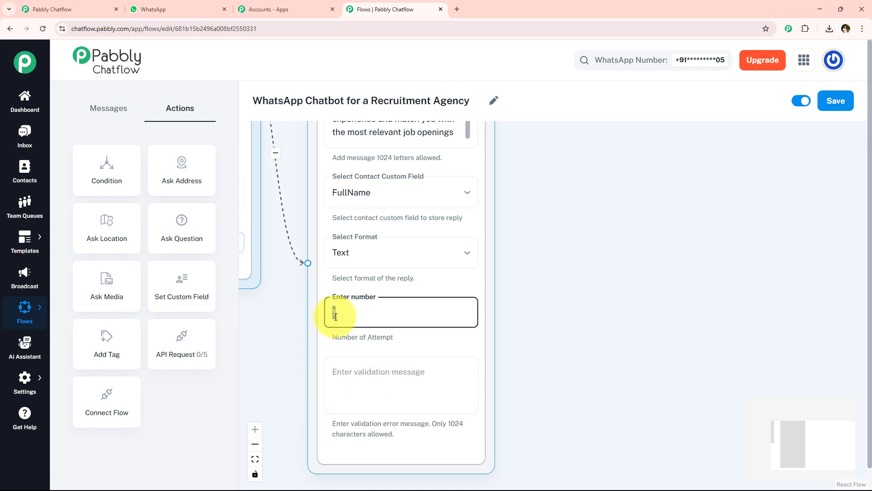
key(BackSpace)
text(1)
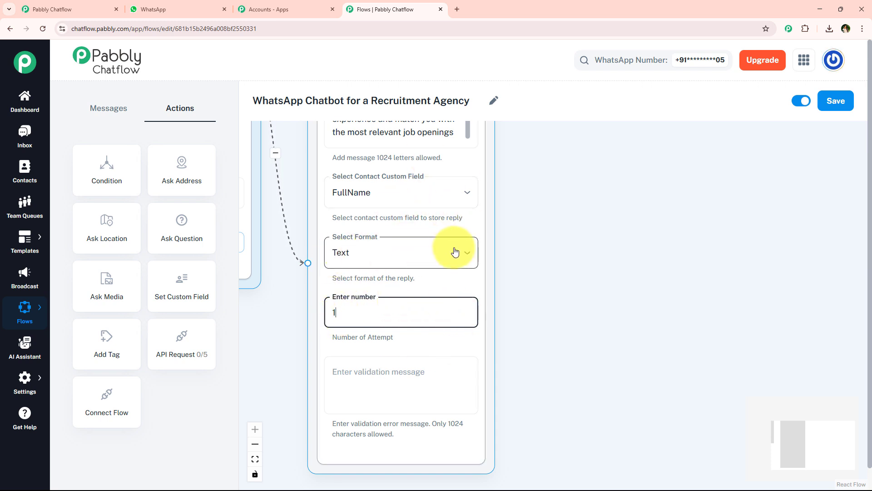
click(545, 277)
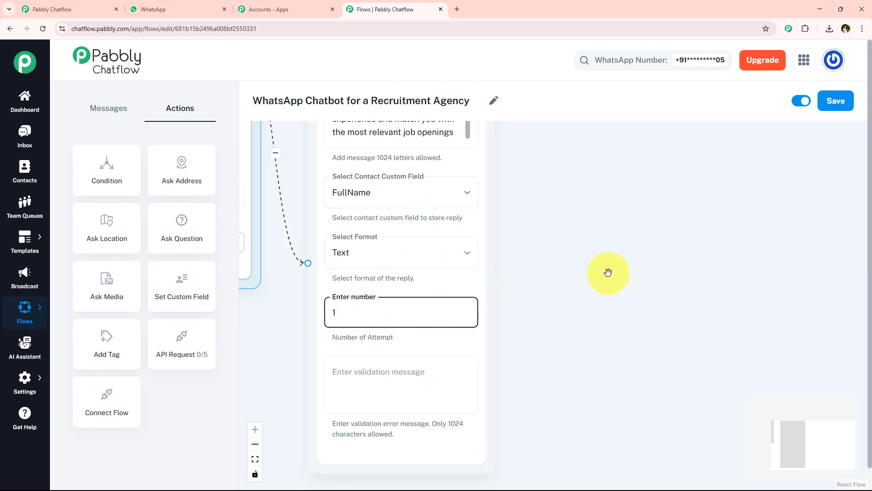
click(609, 273)
click(399, 333)
click(393, 325)
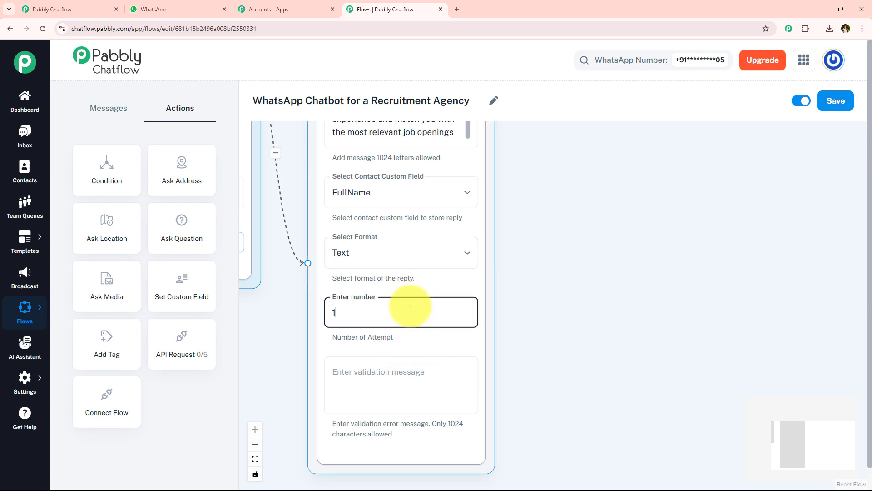
click(551, 335)
scroll(547, 282, down, 3)
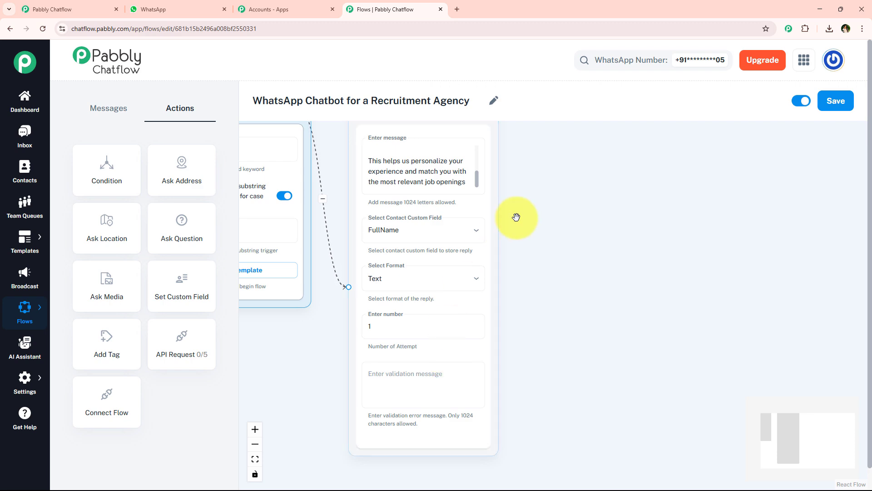
scroll(516, 211, down, 2)
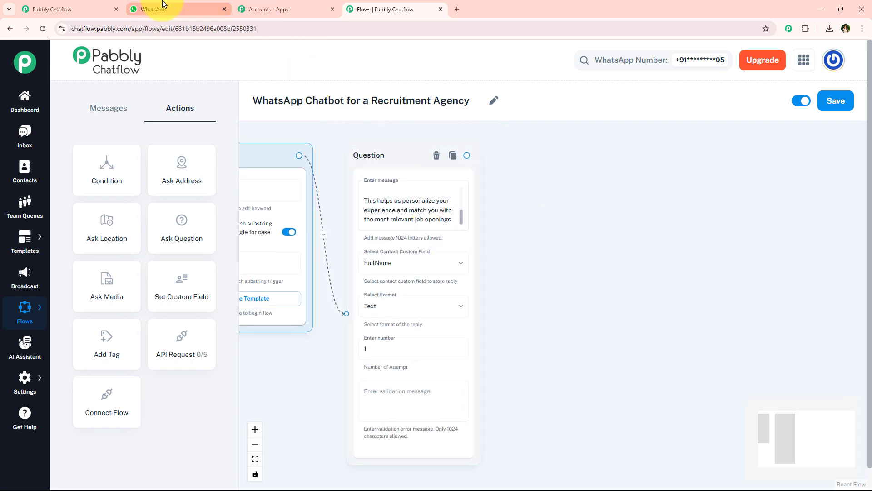
Copy the bot's 'Thanks for that!' email-request message from the WhatsApp test chat.
click(146, 10)
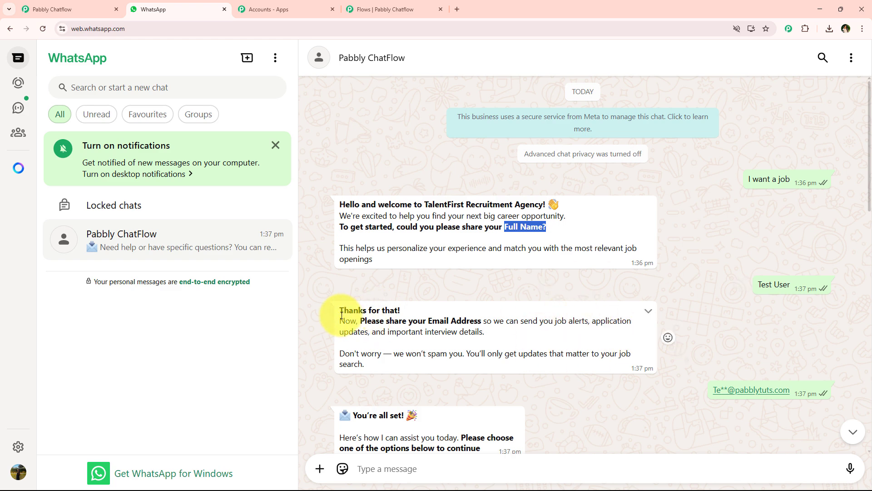
drag(342, 314, 369, 369)
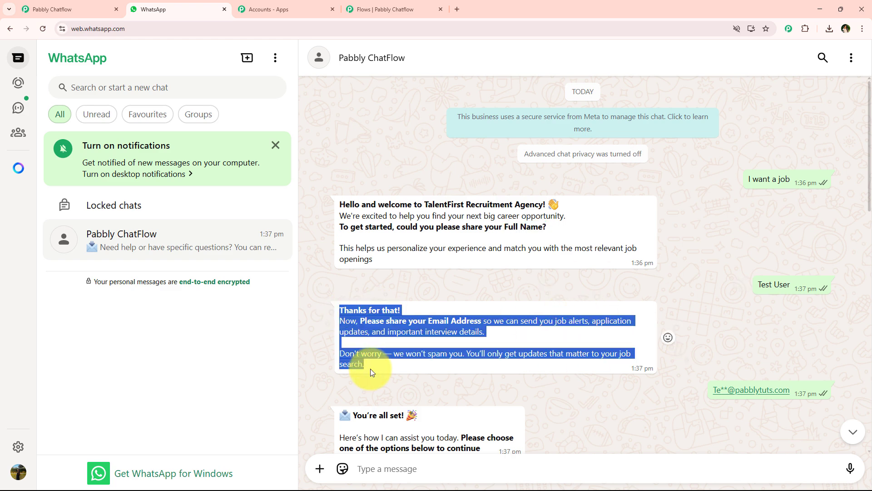
click(381, 9)
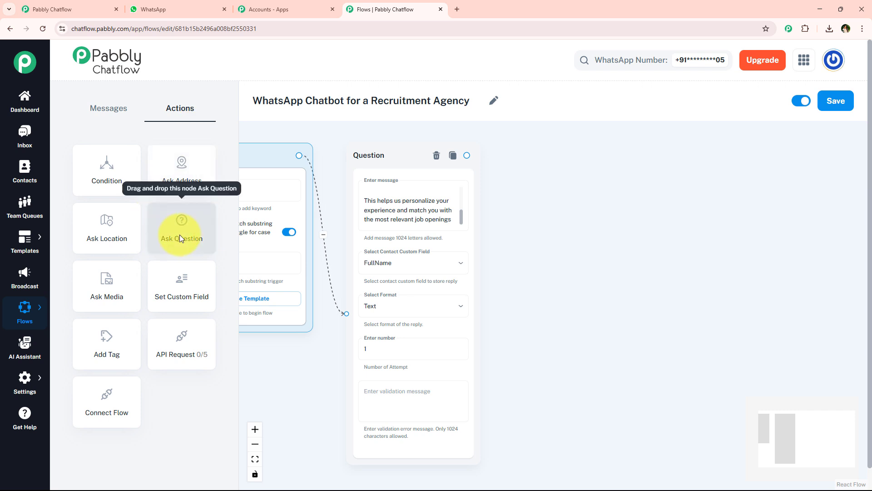
Add a second Question node after the full-name question and paste the email-request message.
drag(180, 238, 555, 191)
drag(467, 155, 551, 300)
drag(569, 199, 540, 161)
click(566, 212)
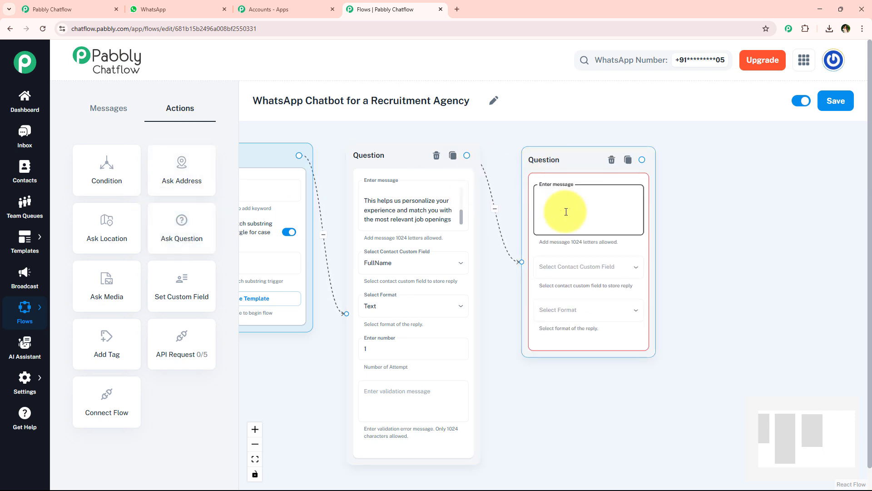
text(Don't worry — we won't spam you. You'll only get updates that matter to your job search.)
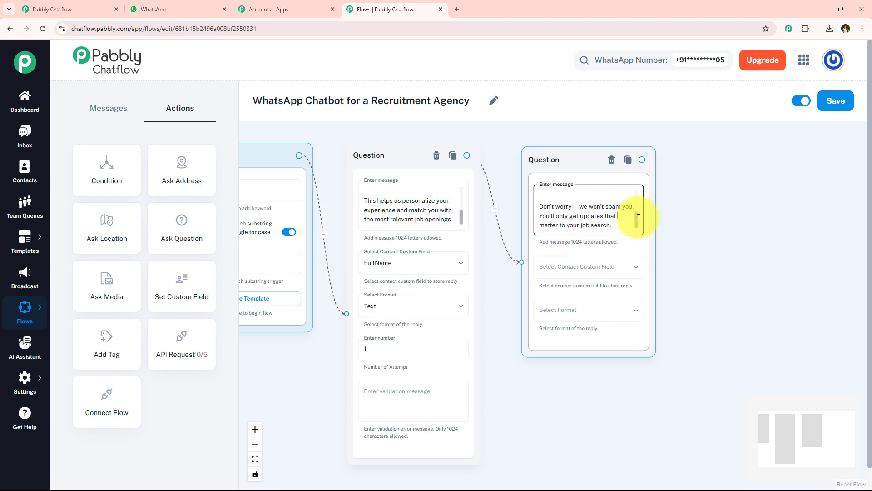
scroll(721, 275, up, 2)
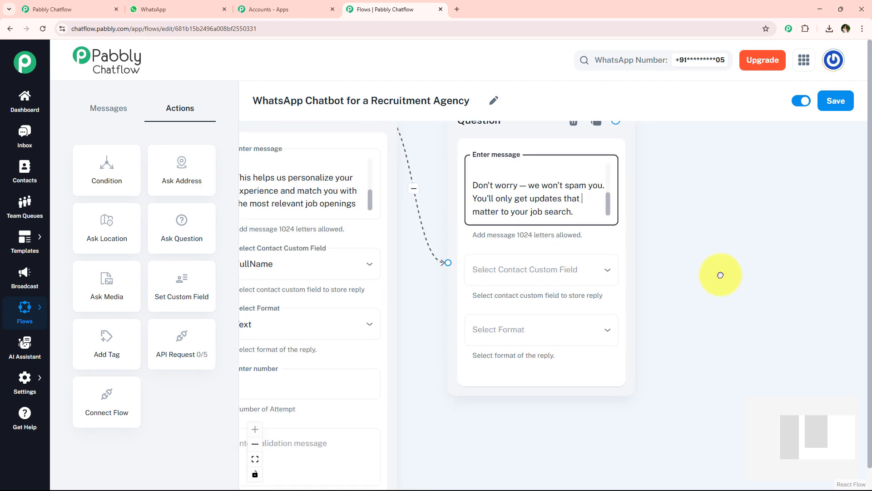
Save the reply to the Email custom field with Email reply format and 1 attempt.
click(457, 264)
click(452, 234)
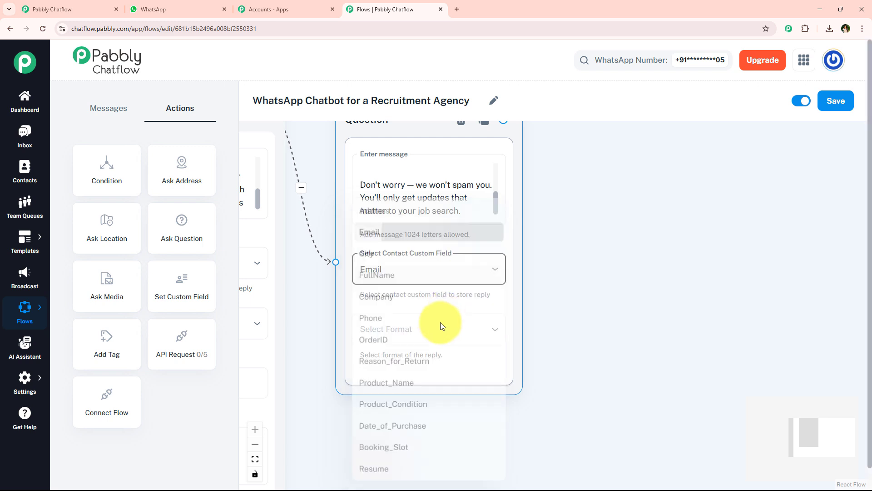
click(440, 326)
click(418, 447)
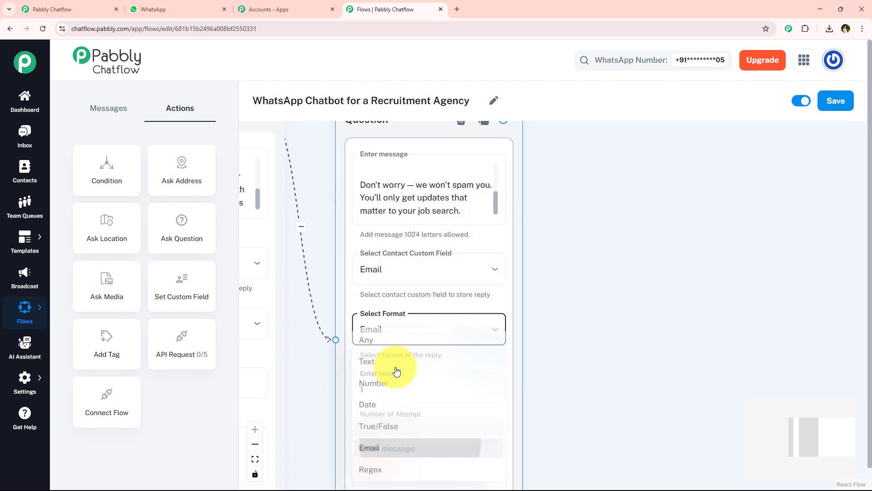
scroll(542, 293, down, 2)
click(425, 357)
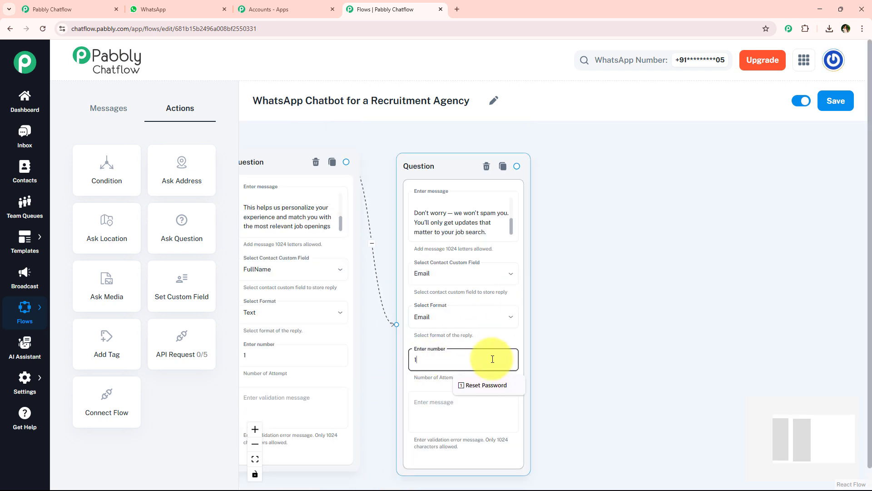
click(580, 348)
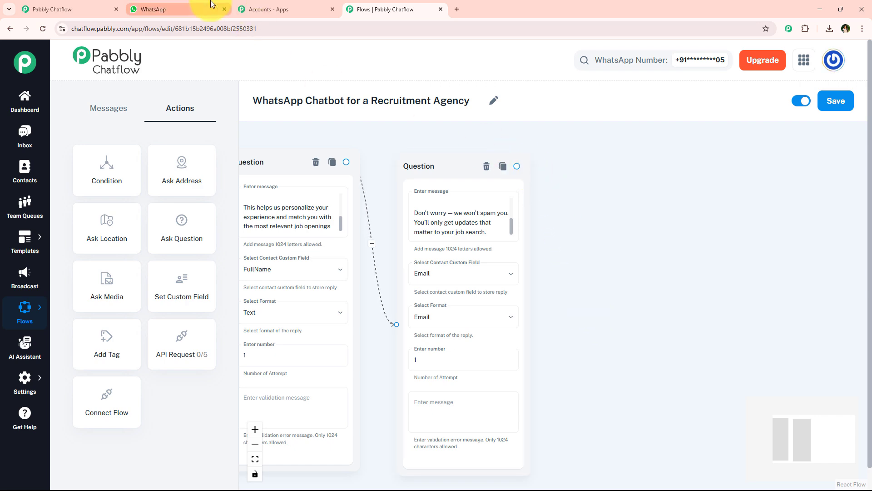
Copy the next bot message from the WhatsApp test chat for the flow.
click(172, 9)
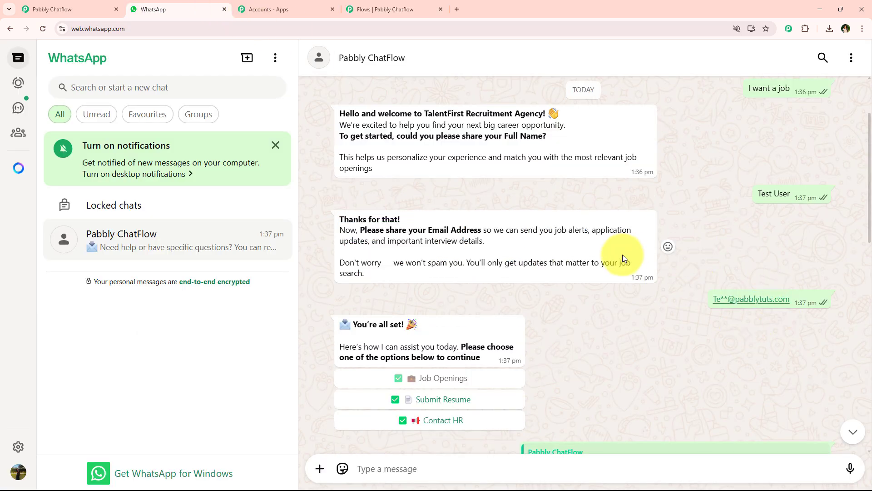
scroll(623, 255, down, 2)
drag(341, 227, 482, 269)
key(ctrl+c)
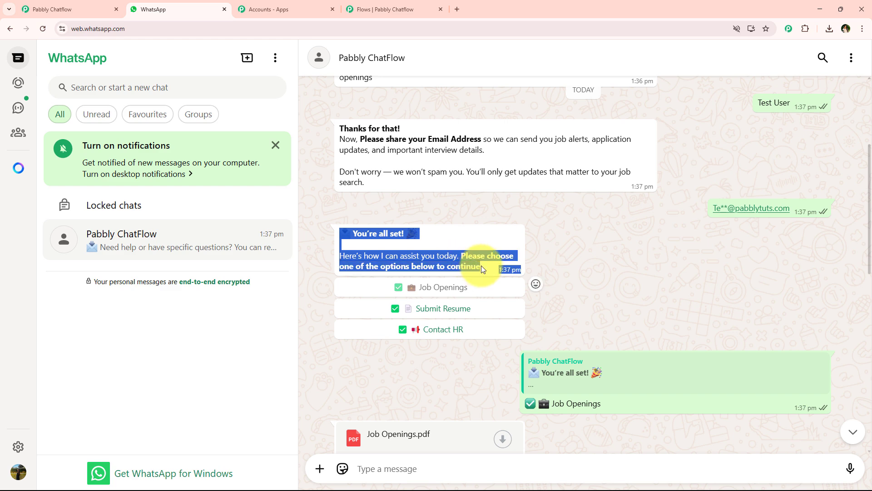
scroll(483, 269, up, 1)
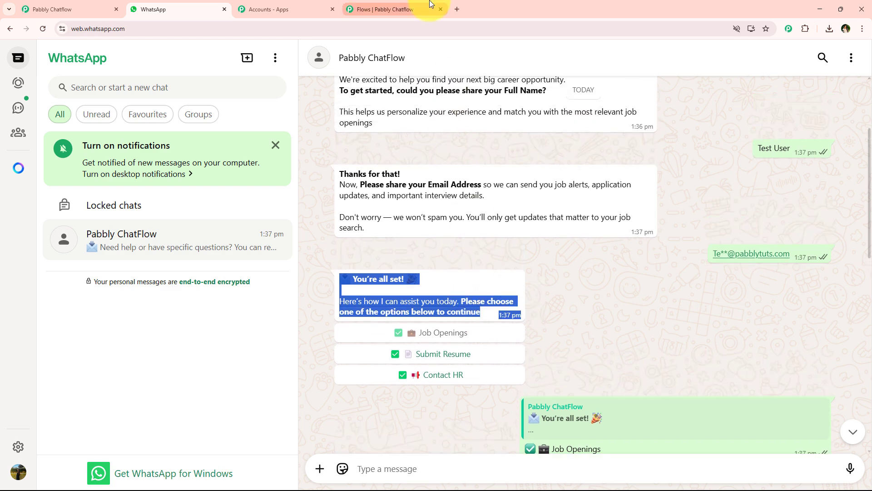
click(427, 7)
drag(517, 167, 680, 168)
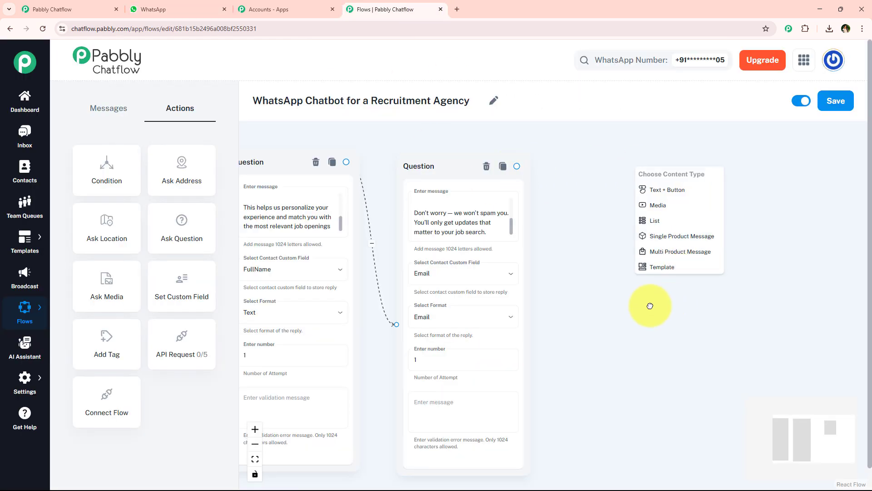
Add a Text + Button message after the email question with the 'You're all set!' options text.
click(533, 189)
drag(532, 188, 476, 188)
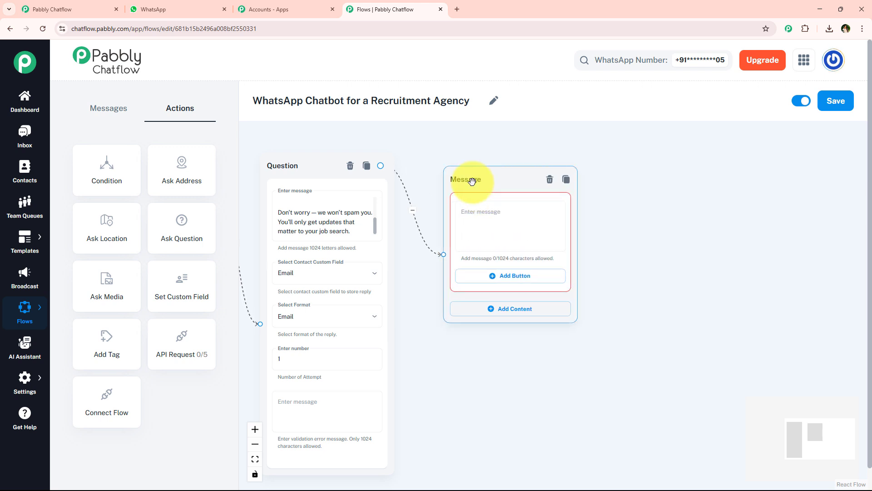
click(481, 223)
key(ctrl+v)
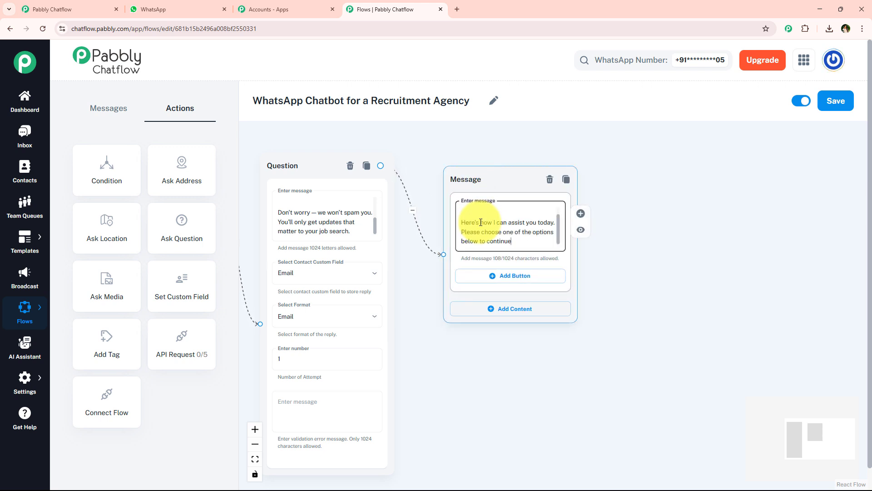
scroll(516, 194, up, 2)
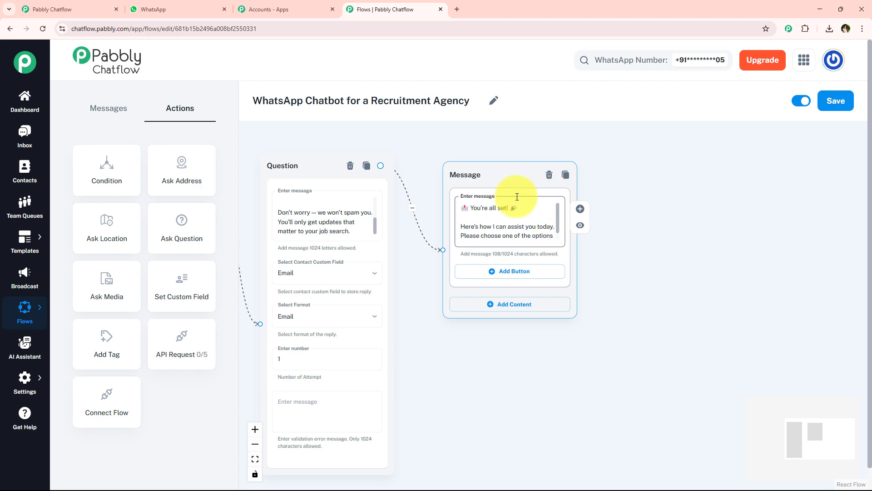
Copy the Job Openings label from the WhatsApp chat and add a blank button slot.
click(199, 9)
click(585, 334)
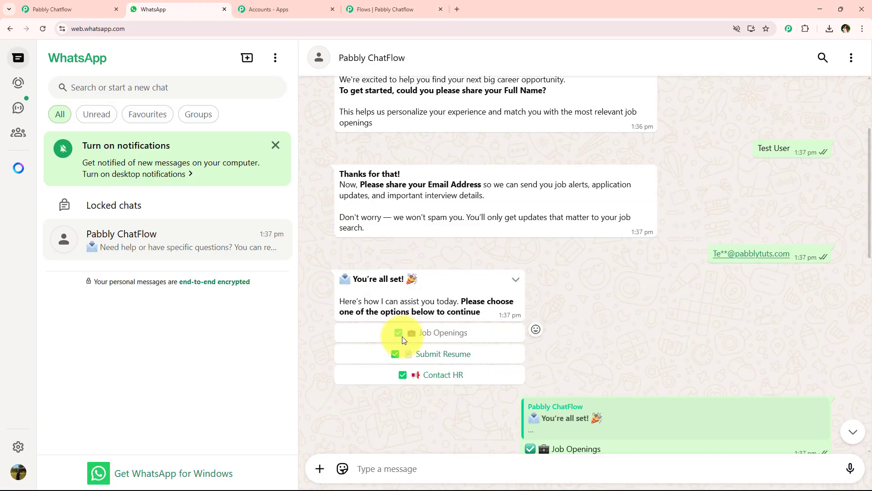
scroll(402, 336, down, 3)
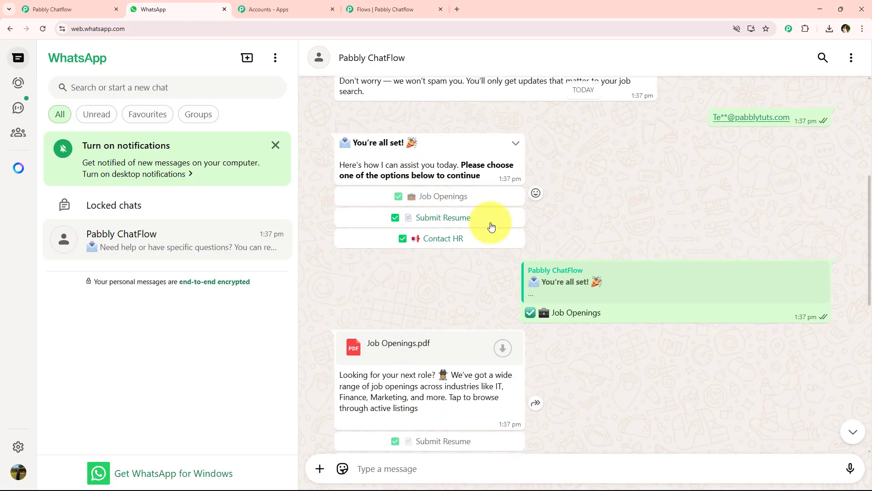
drag(619, 323, 487, 318)
key(ctrl+c)
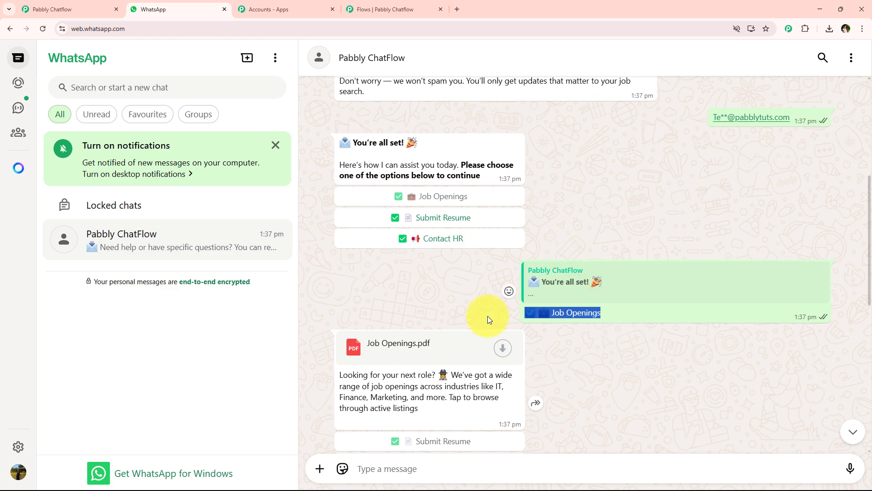
click(386, 9)
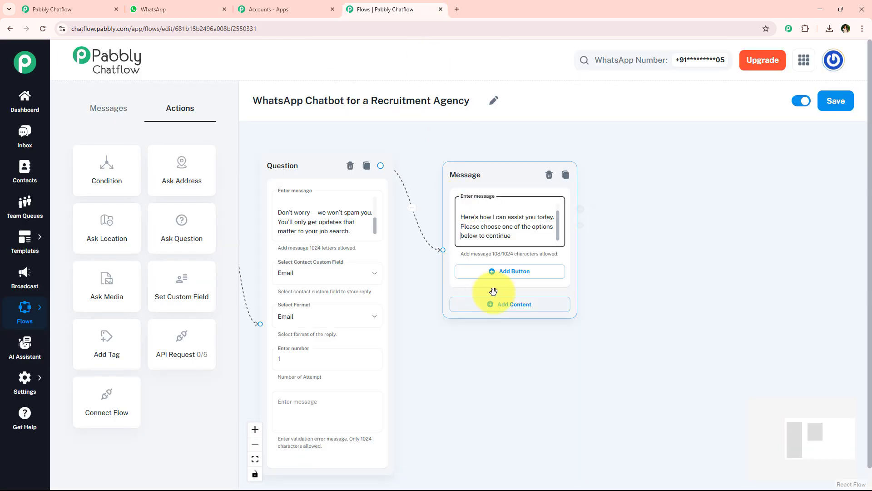
click(507, 273)
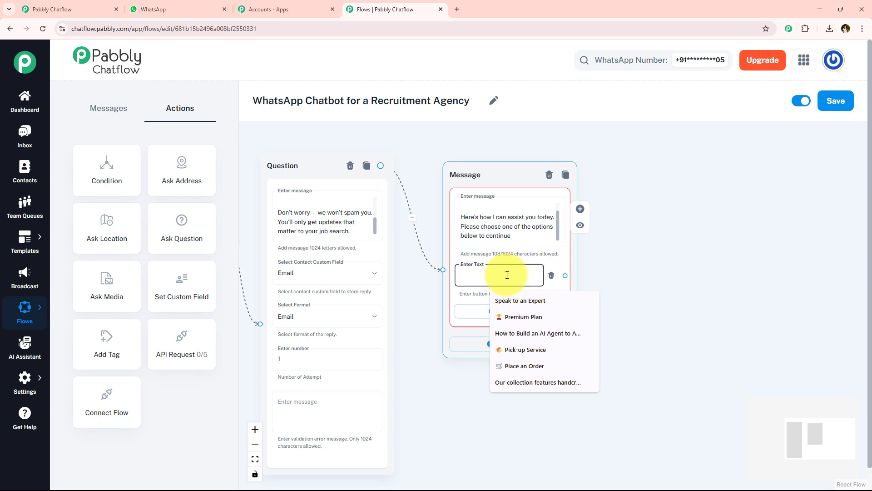
Label the first button Job Openings and add two more button slots.
key(ctrl+v)
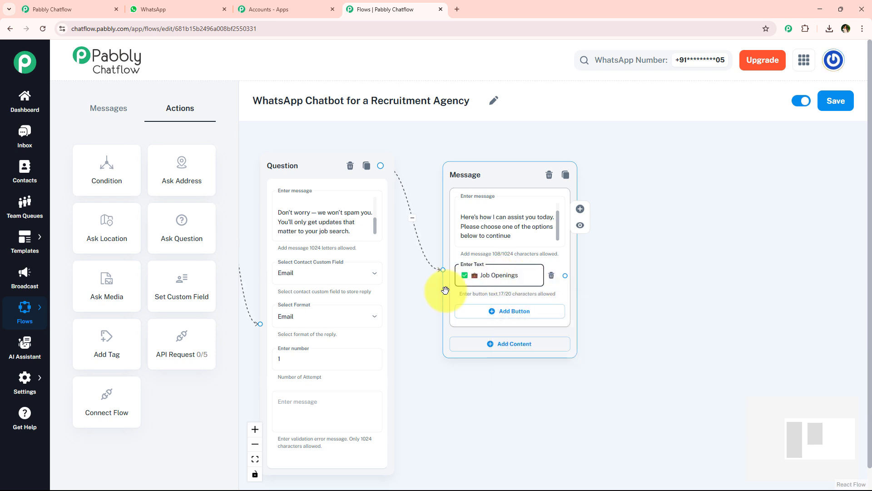
click(524, 318)
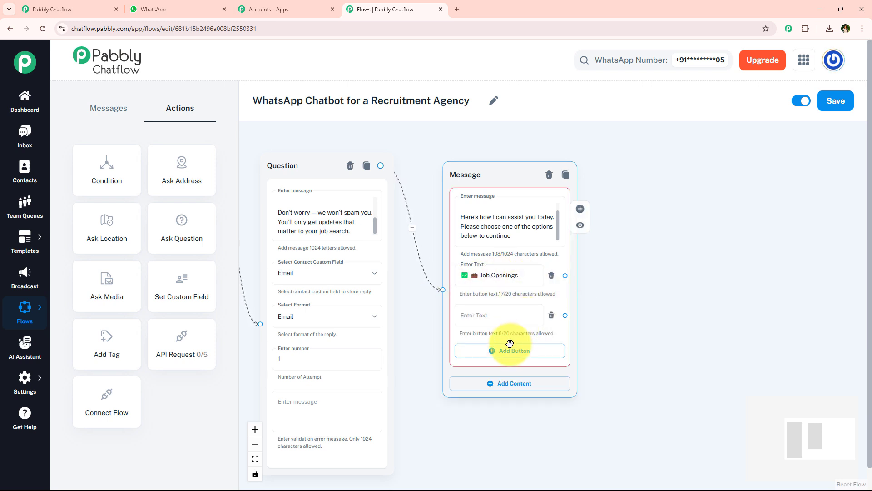
click(511, 348)
click(497, 313)
Fill the remaining buttons with Submit Resume and Contact HR, copied from the WhatsApp chat.
click(126, 7)
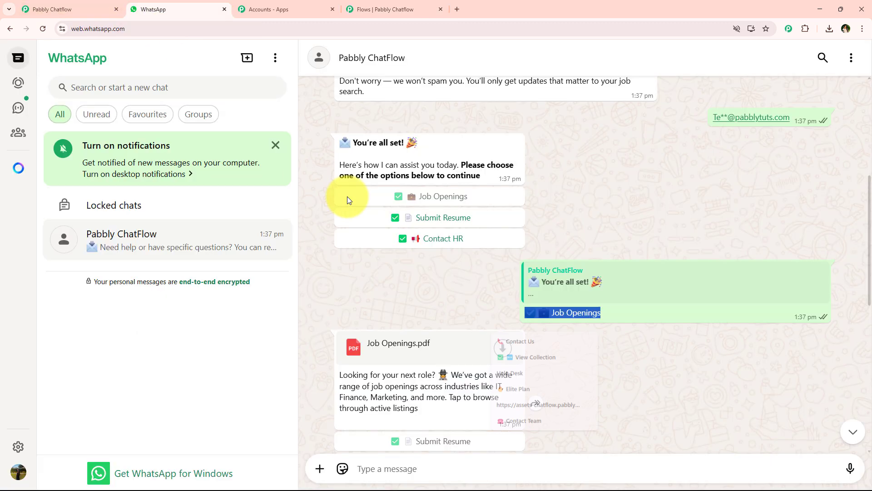
scroll(391, 271, down, 5)
drag(479, 354, 478, 353)
key(ctrl+c)
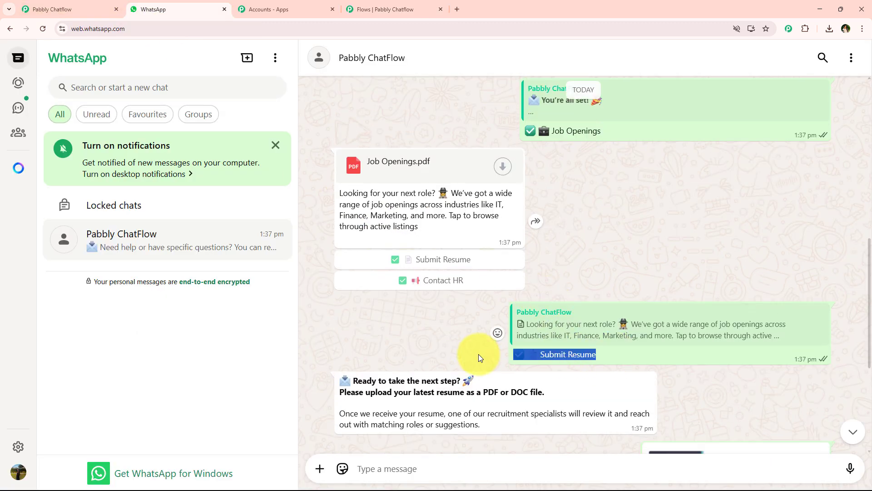
click(380, 9)
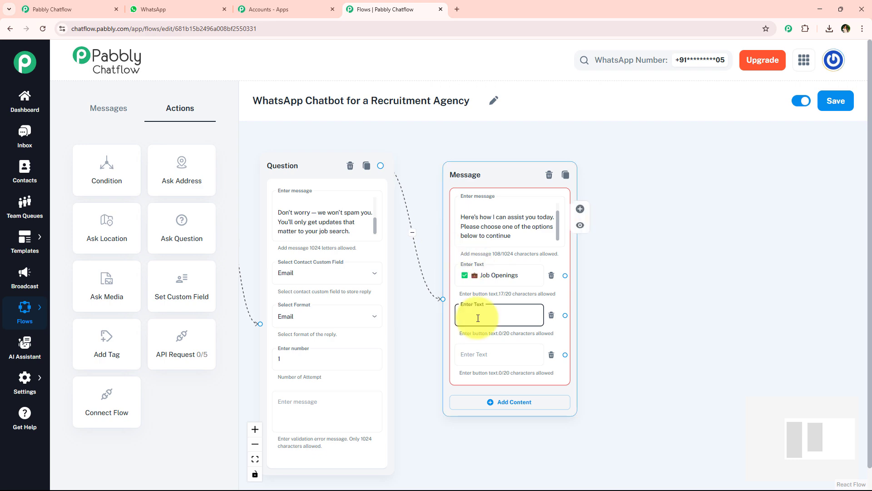
click(164, 9)
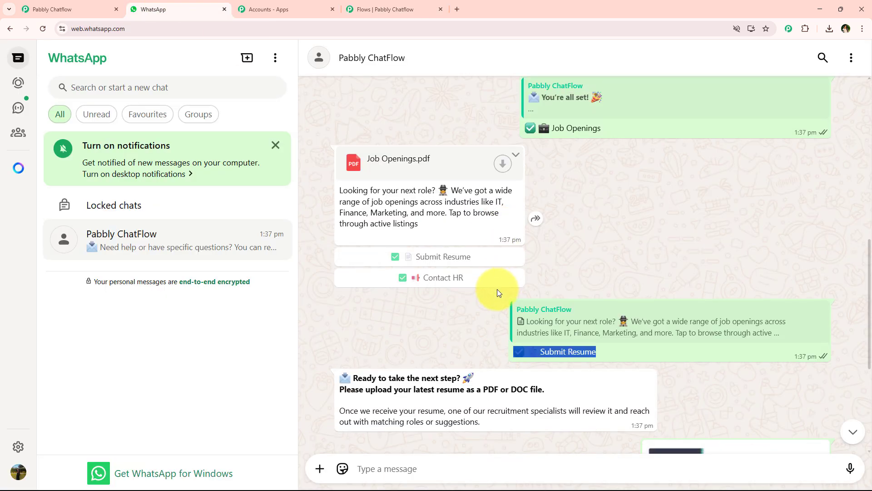
drag(530, 374, 636, 374)
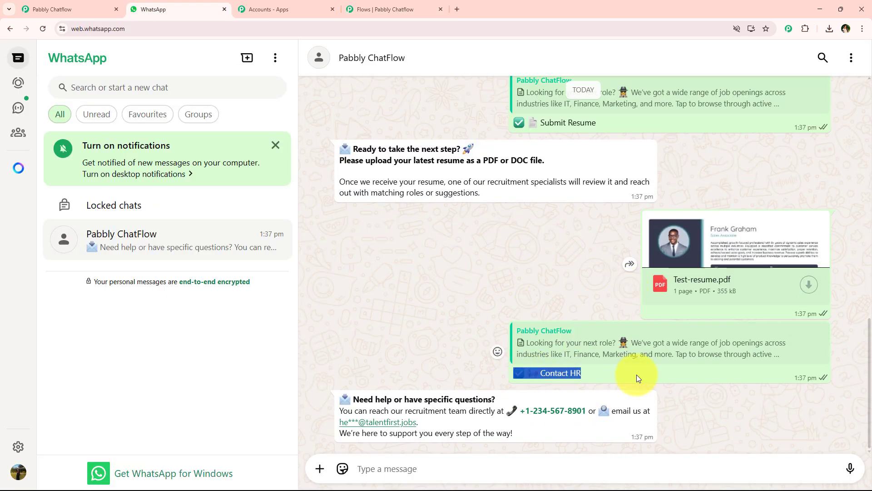
click(380, 9)
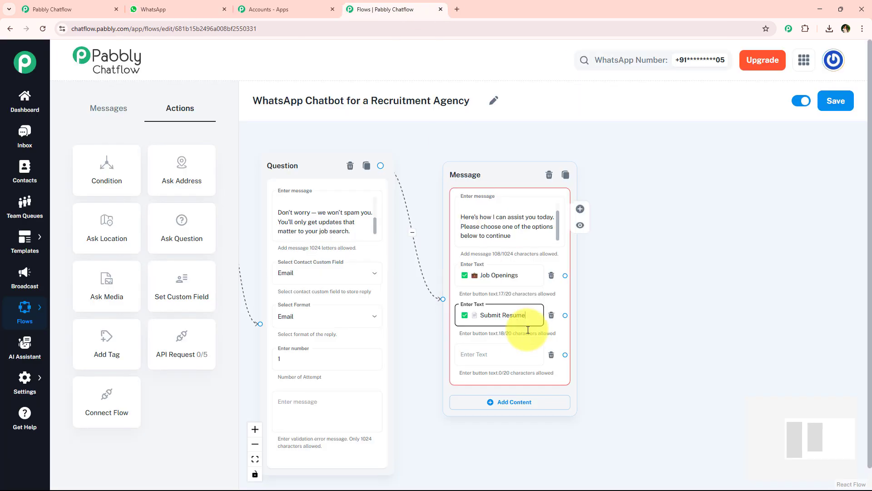
click(515, 349)
text(📢 Contact HR)
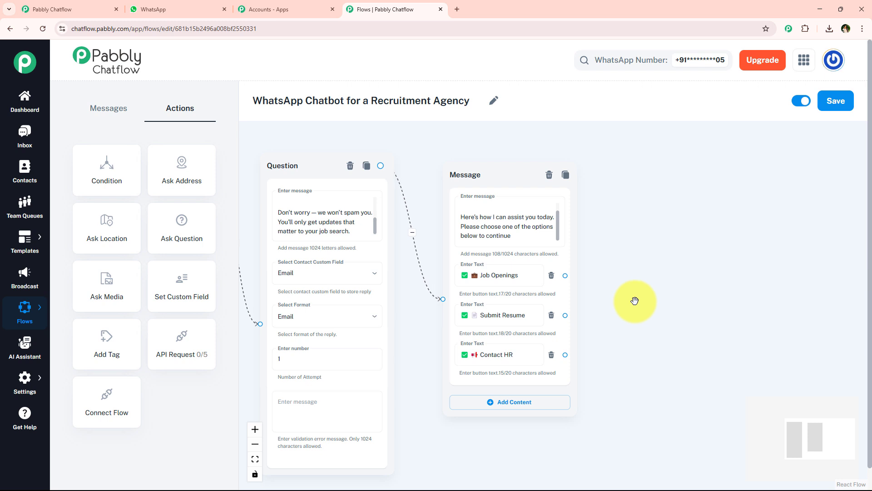
drag(598, 302, 413, 299)
Link the Job Openings button to a new Media message node.
click(325, 285)
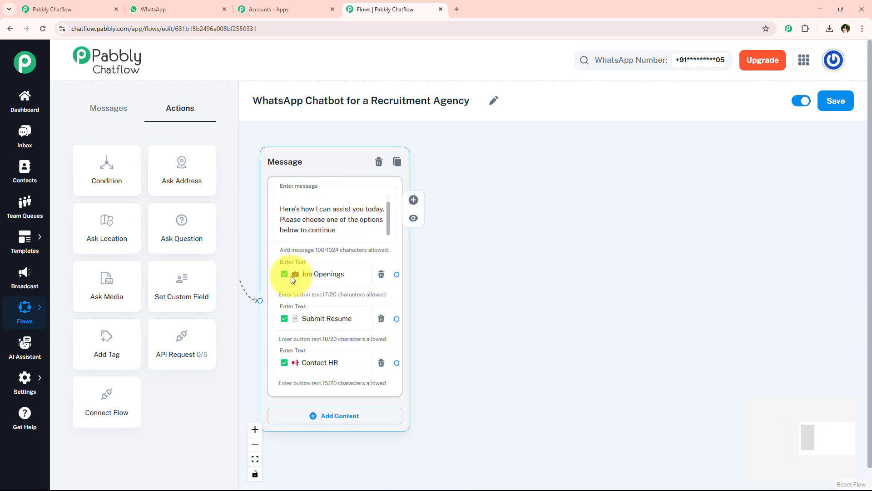
drag(396, 276, 483, 139)
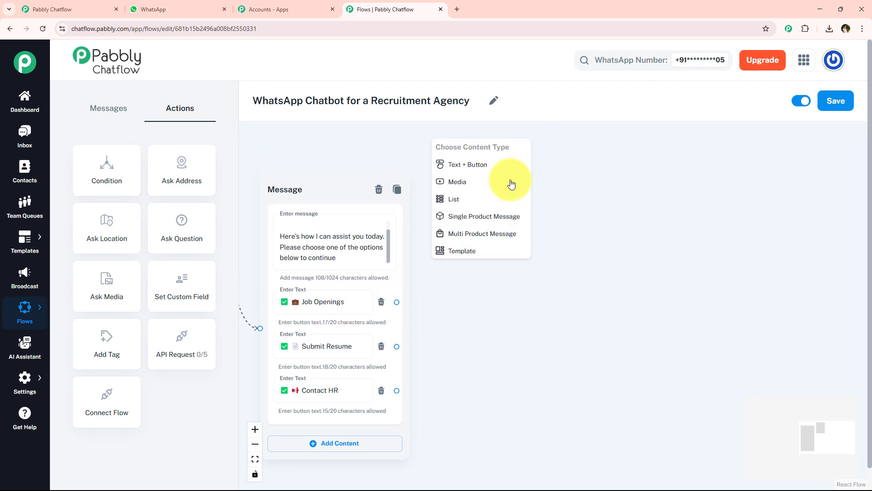
click(467, 183)
drag(502, 168, 555, 167)
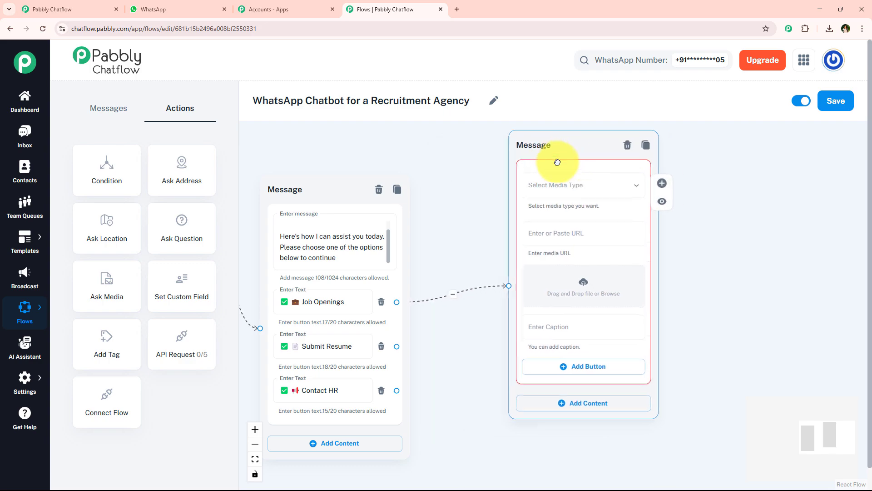
Copy the job openings description from the chat and upload the Job Openings document as media.
click(150, 9)
scroll(396, 291, up, 8)
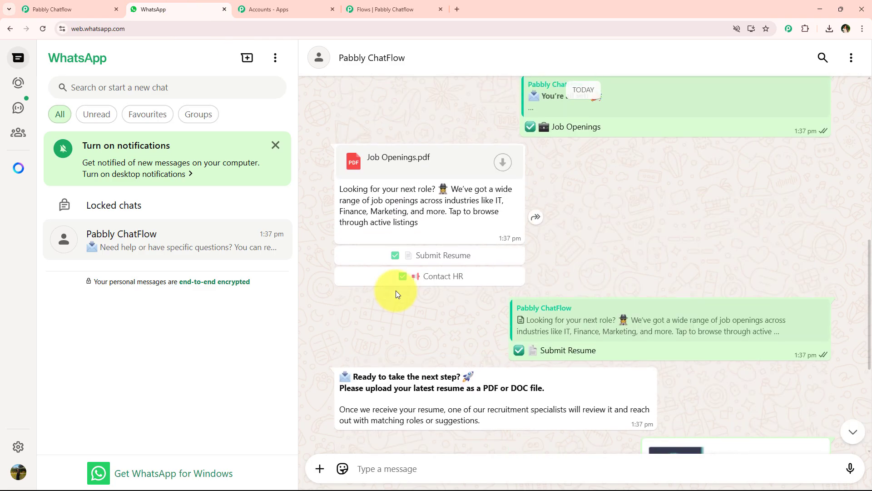
drag(397, 337, 438, 355)
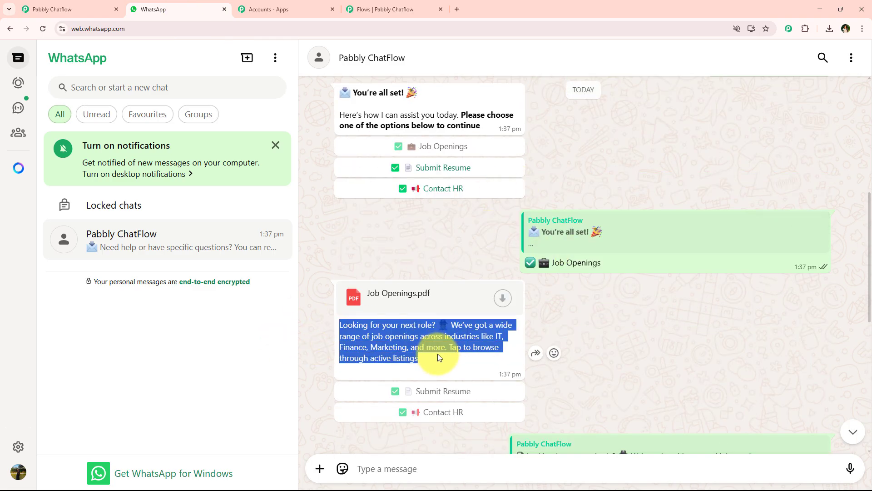
click(392, 9)
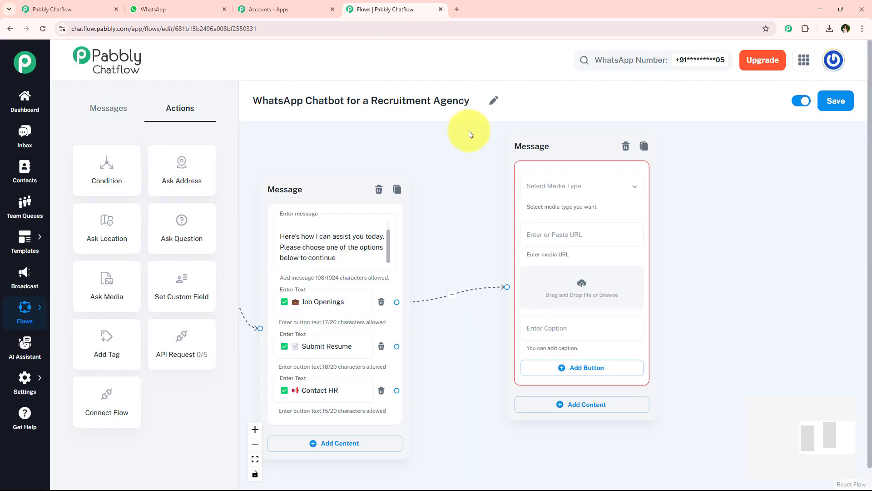
click(580, 287)
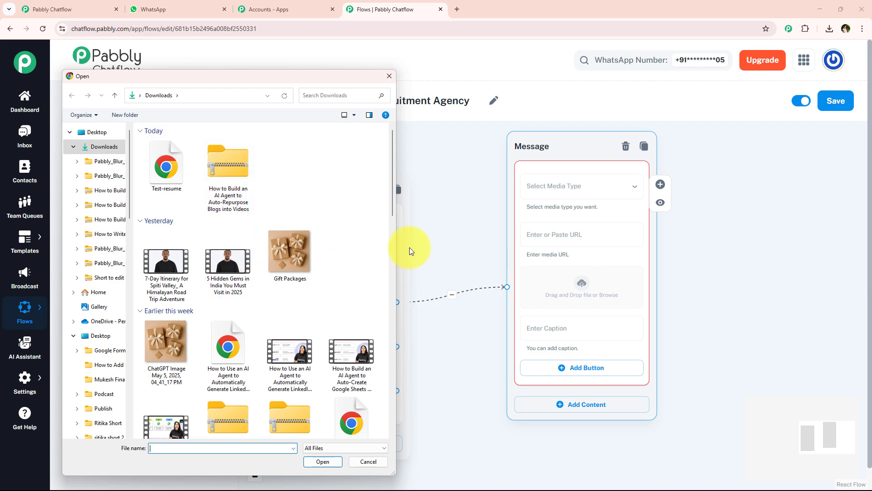
scroll(326, 260, down, 6)
double_click(226, 228)
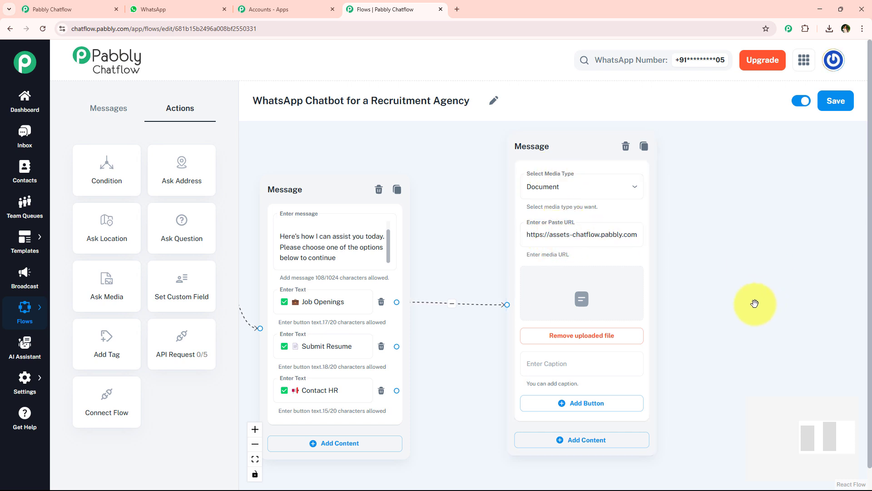
drag(755, 304, 691, 277)
Caption the Job Openings document with the 'Looking for your next role?…' description.
click(534, 341)
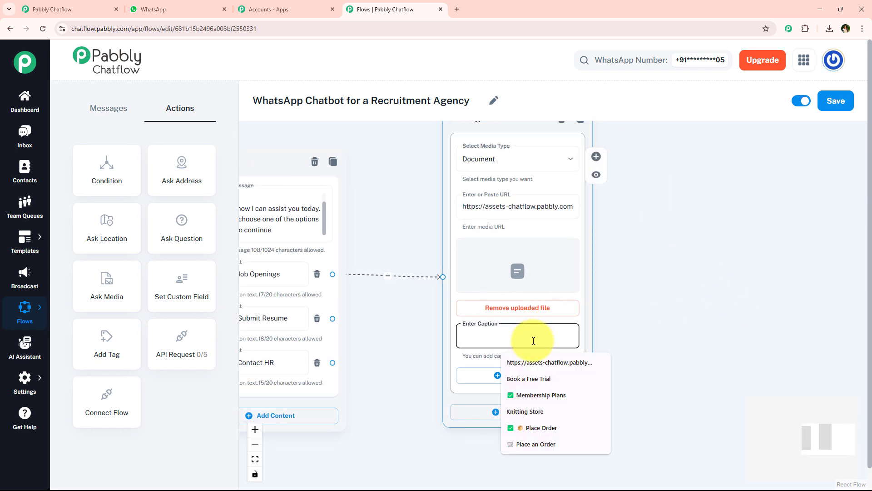
key(ctrl+v)
click(589, 331)
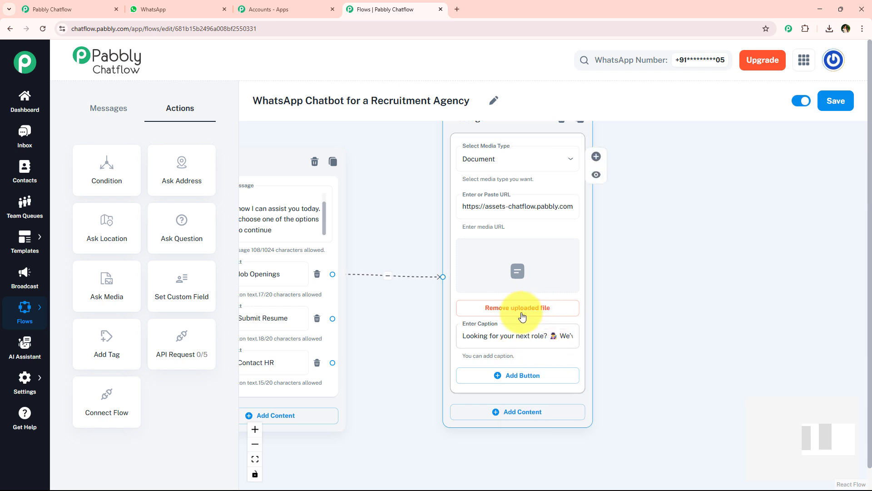
scroll(577, 340, down, 2)
drag(608, 317, 601, 336)
drag(491, 186, 481, 145)
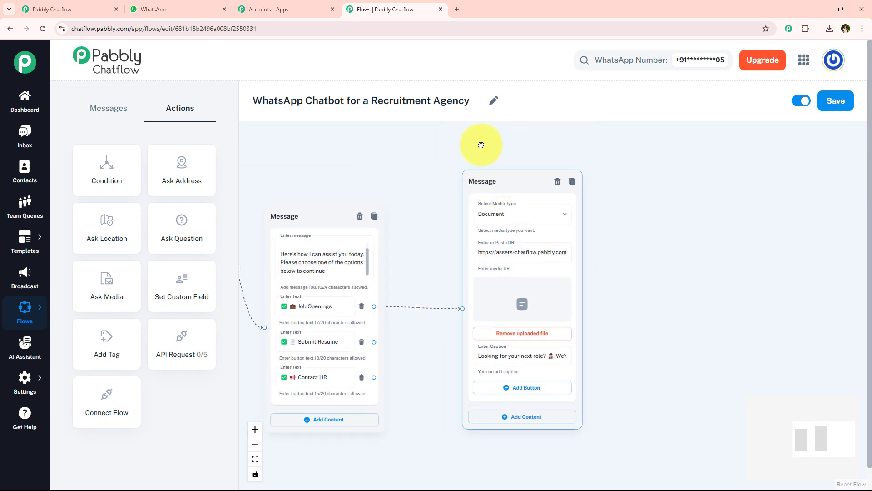
Add Submit Resume and Contact HR buttons to the media message.
click(507, 247)
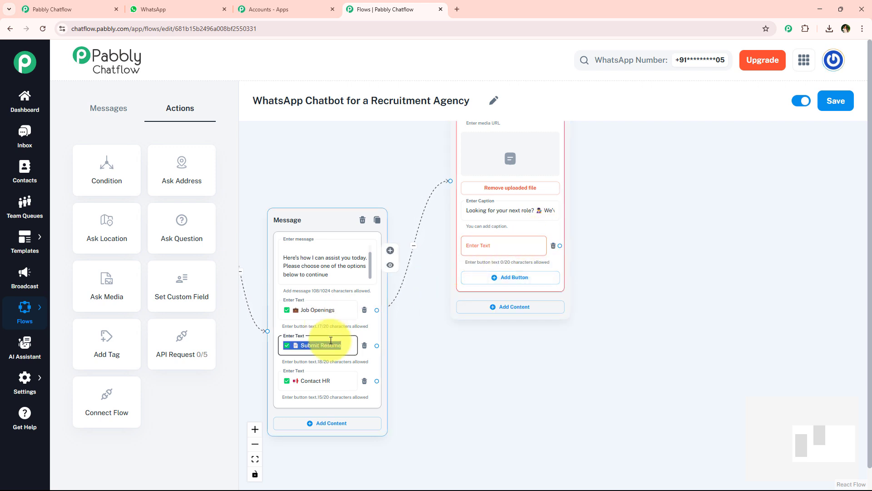
click(523, 243)
key(ctrl+v)
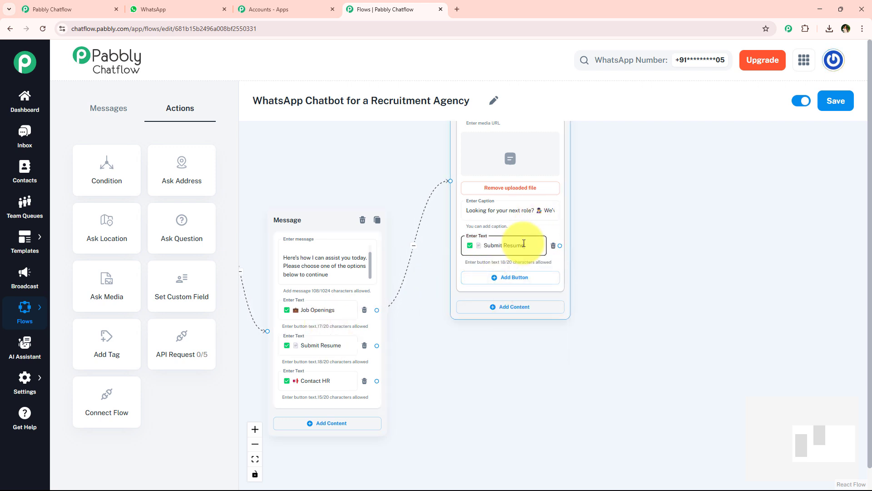
click(500, 278)
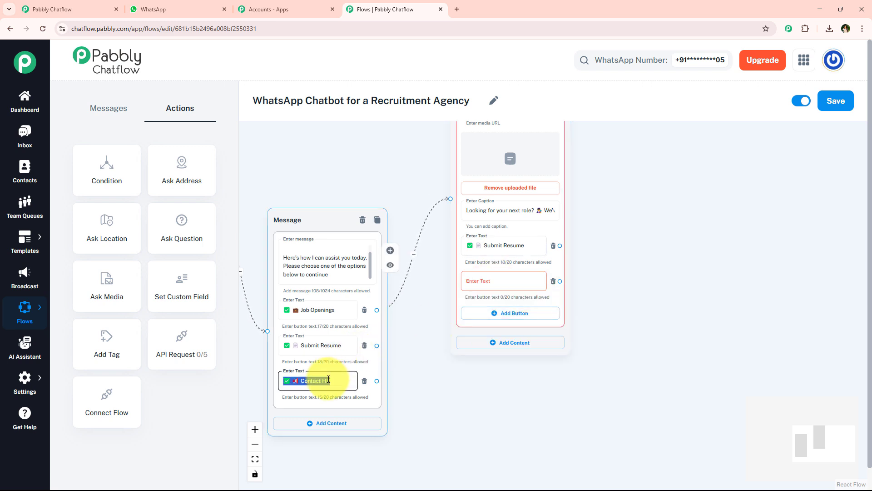
click(480, 286)
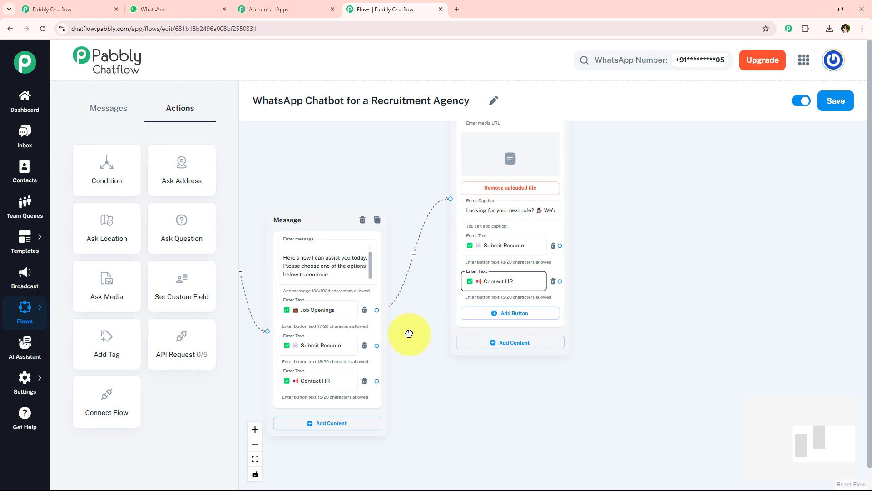
scroll(390, 345, down, 3)
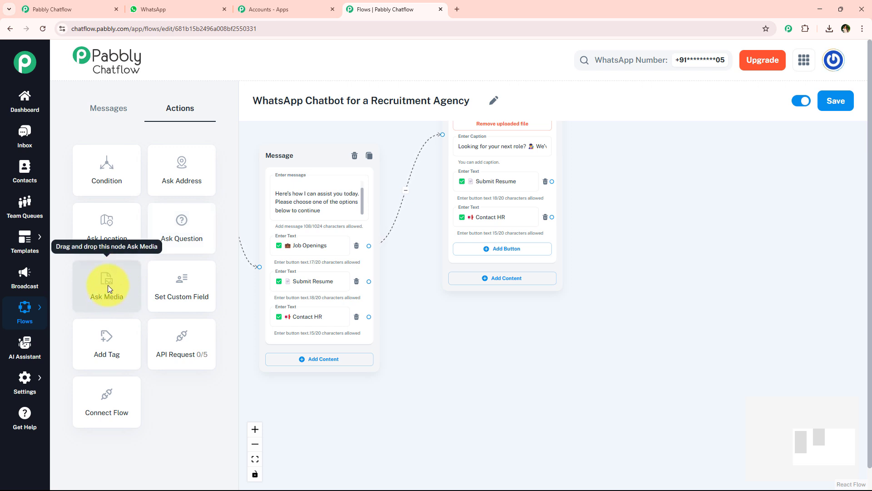
Add an Ask Media node and connect the Submit Resume button to it.
drag(100, 286, 628, 256)
drag(368, 282, 383, 302)
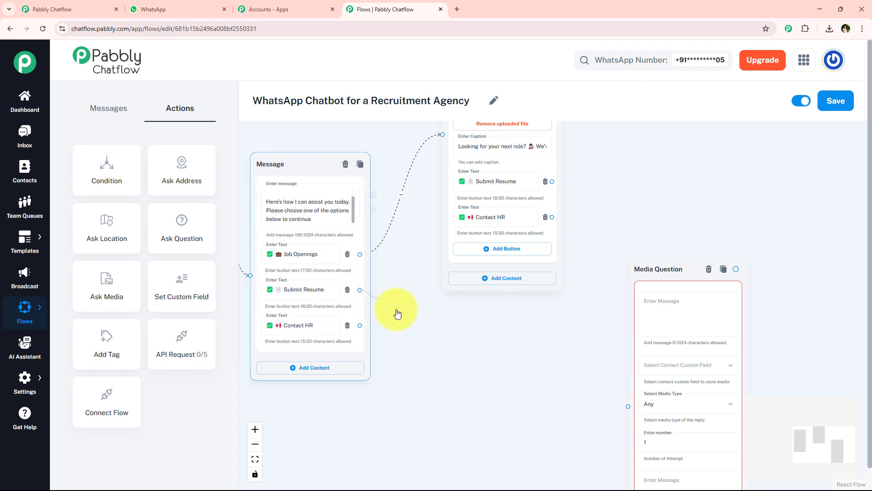
drag(616, 428, 562, 395)
click(302, 263)
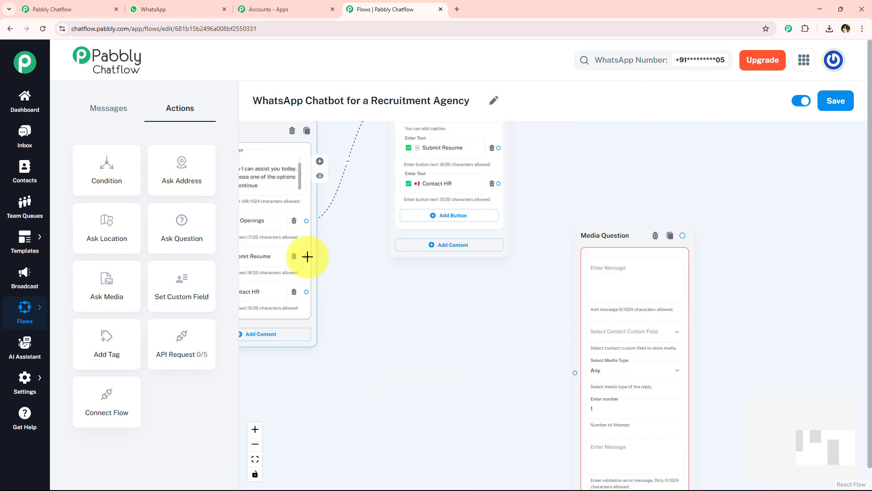
drag(307, 256, 571, 370)
drag(531, 302, 469, 311)
scroll(430, 306, down, 2)
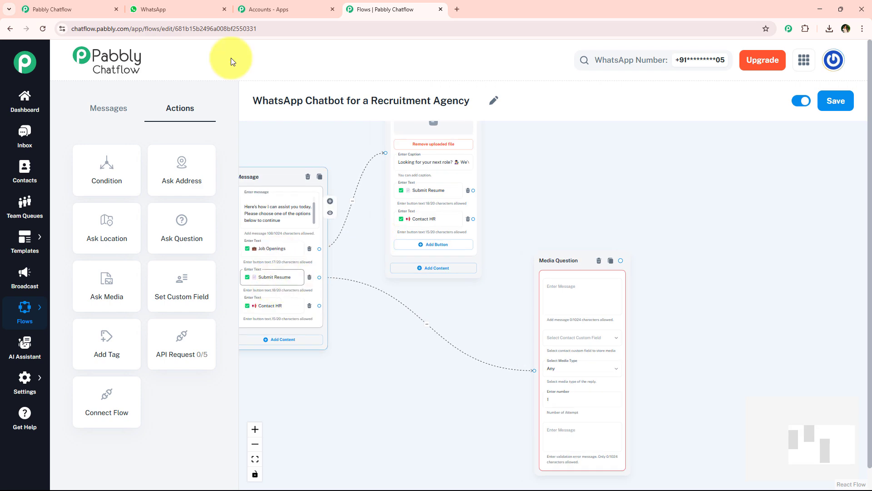
Copy the resume request text from the WhatsApp chat and paste it into the Media Question.
click(176, 9)
scroll(391, 332, down, 4)
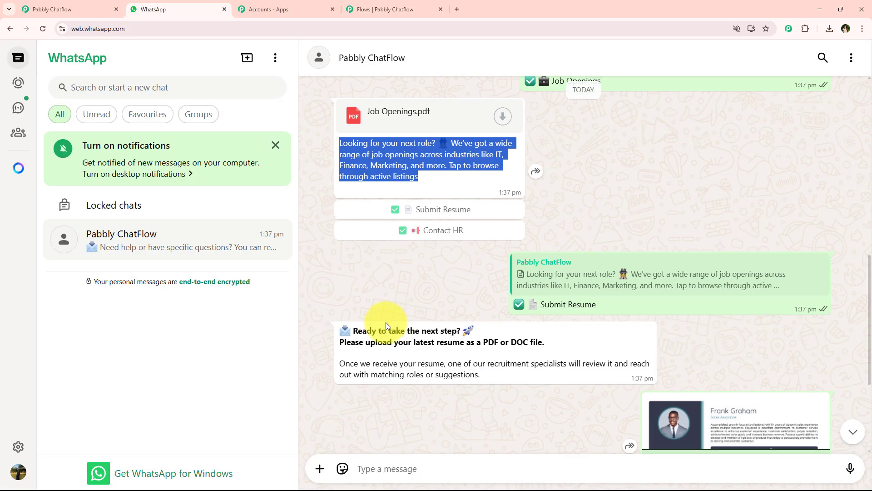
drag(342, 326, 496, 374)
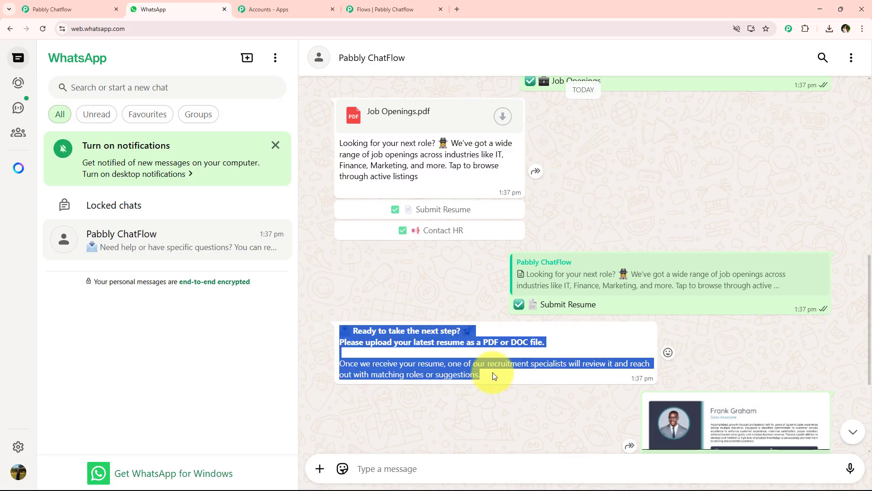
click(400, 9)
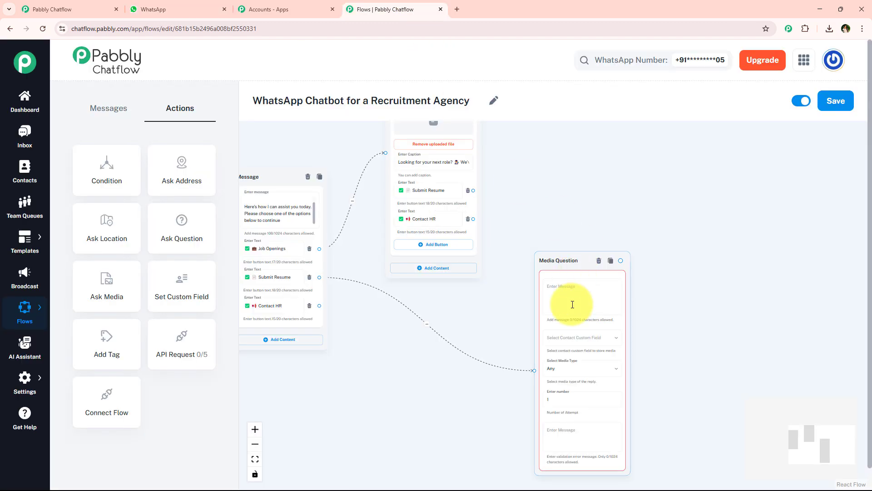
key(ctrl+v)
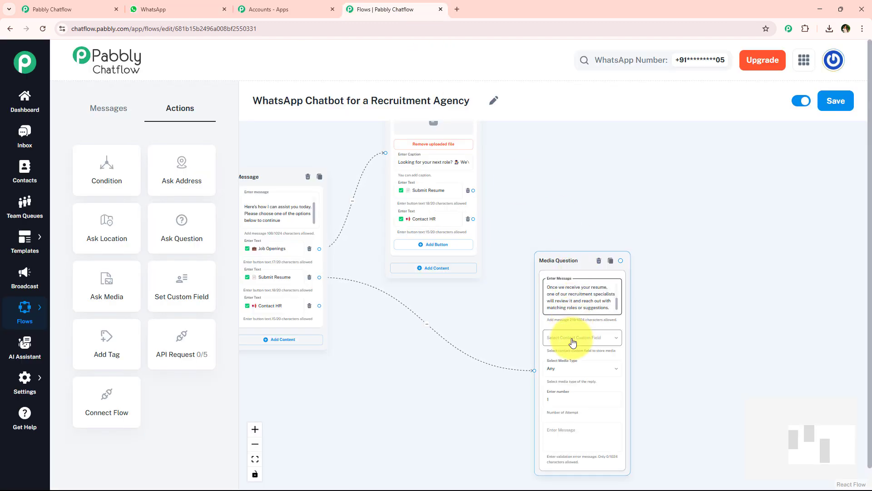
scroll(613, 343, up, 2)
drag(555, 234, 549, 172)
Set the Media Question's Custom Field to Resume and Media Type to Document.
click(563, 289)
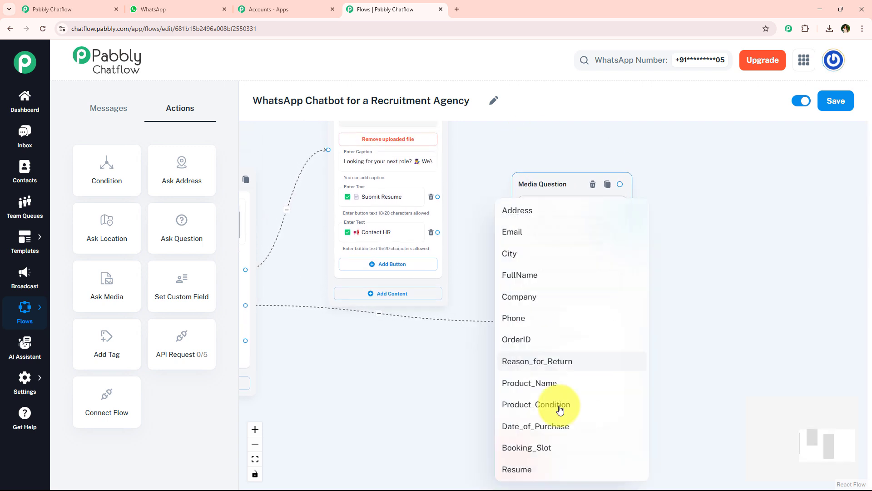
click(561, 469)
drag(702, 325, 638, 315)
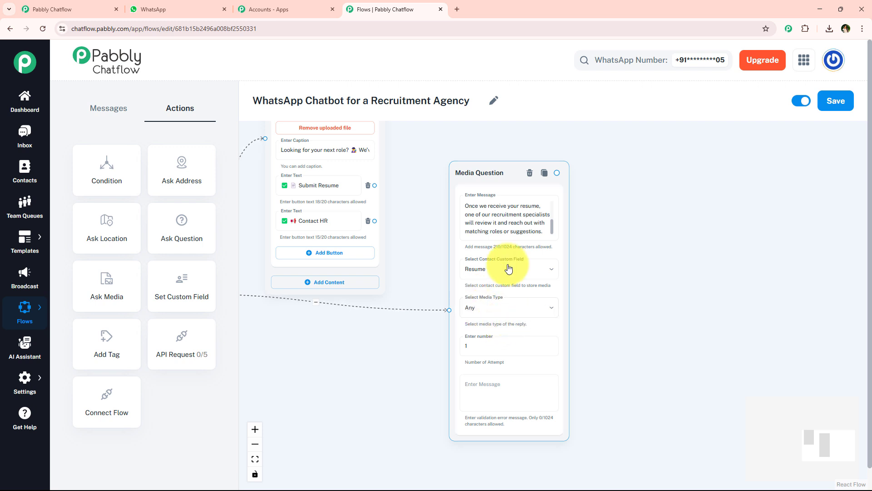
scroll(513, 290, up, 2)
click(465, 312)
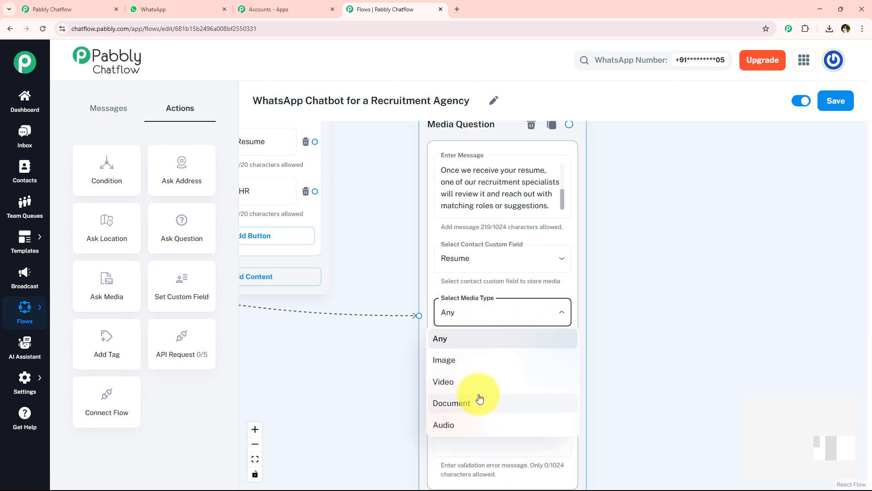
click(480, 398)
click(562, 194)
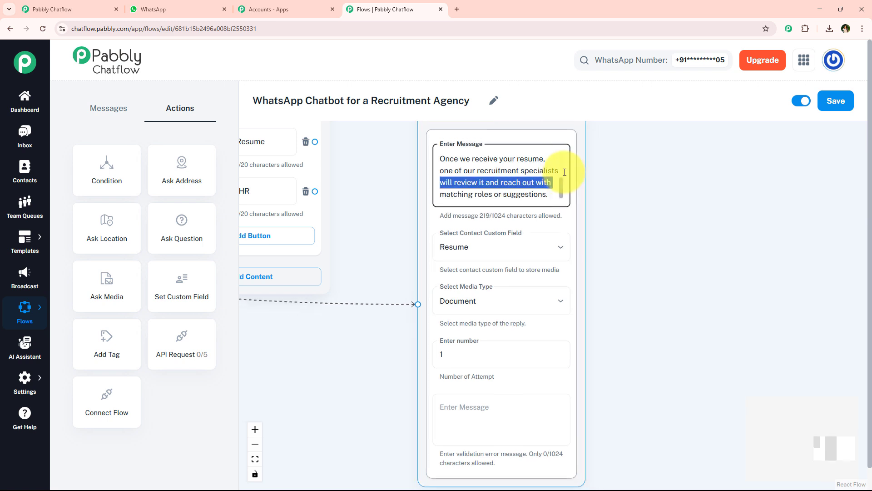
scroll(560, 178, down, 3)
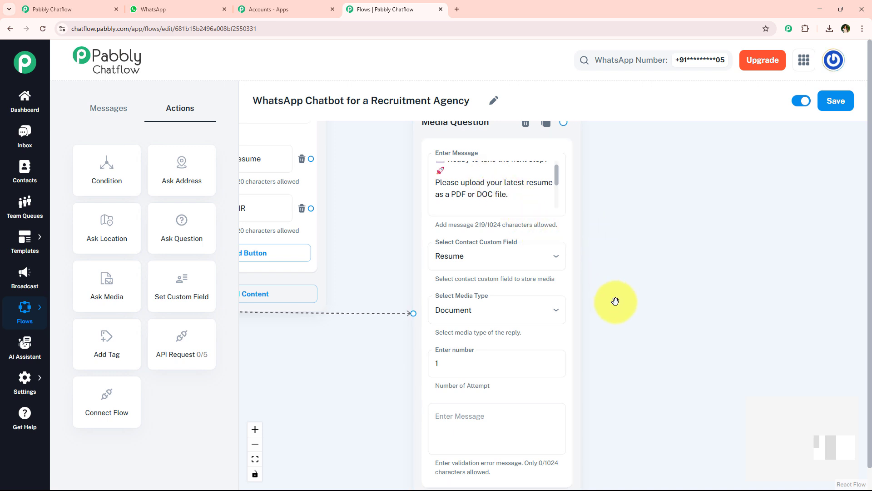
scroll(623, 298, down, 3)
drag(697, 308, 736, 307)
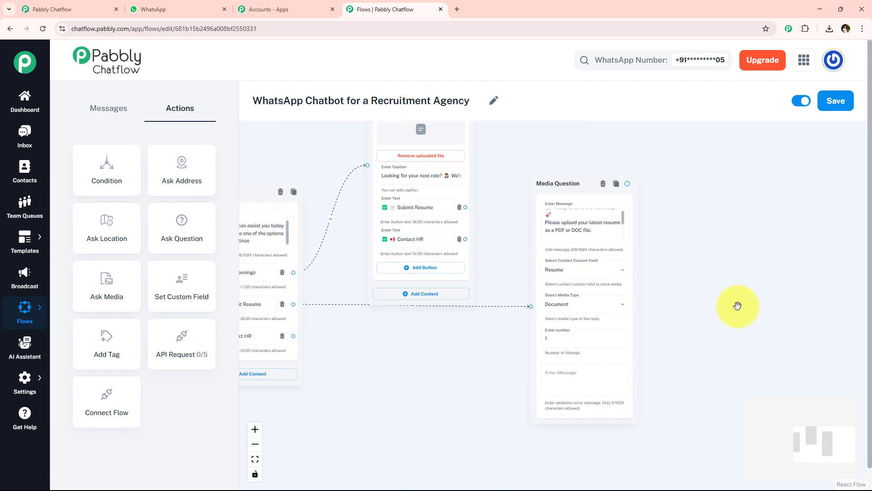
click(477, 364)
Link the Contact HR button to a new Text + Button message node.
drag(373, 344, 445, 345)
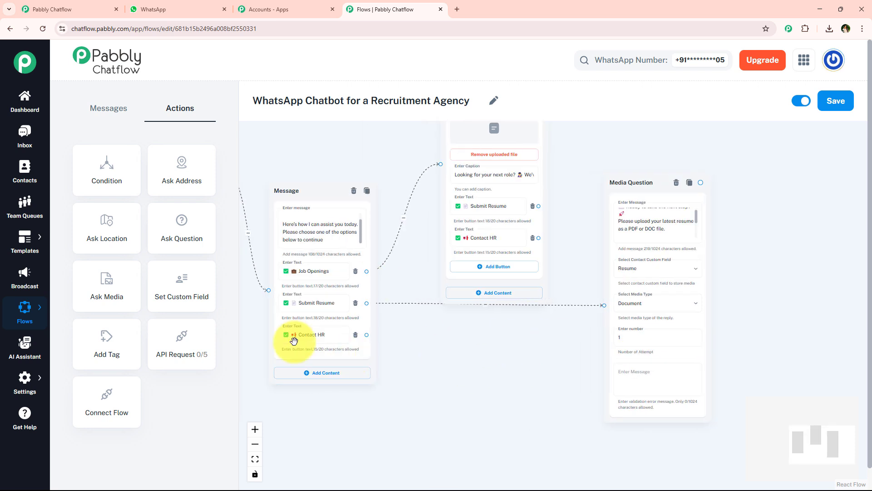
drag(368, 334, 491, 389)
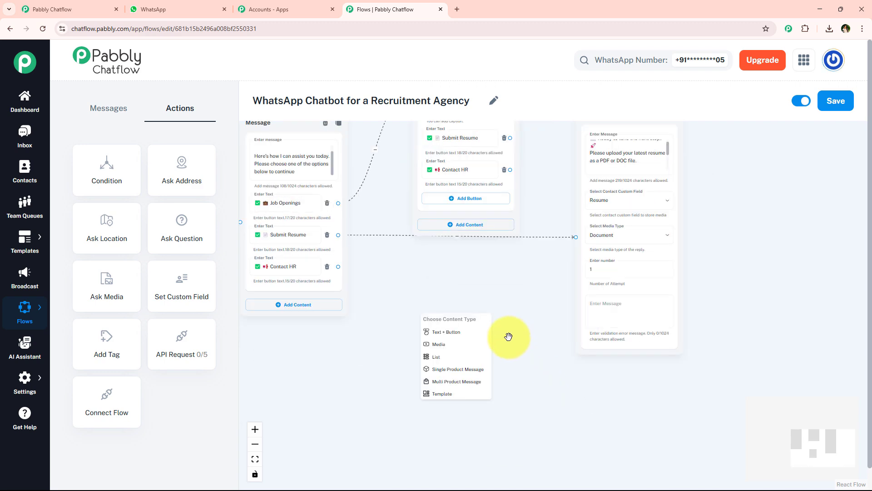
click(469, 333)
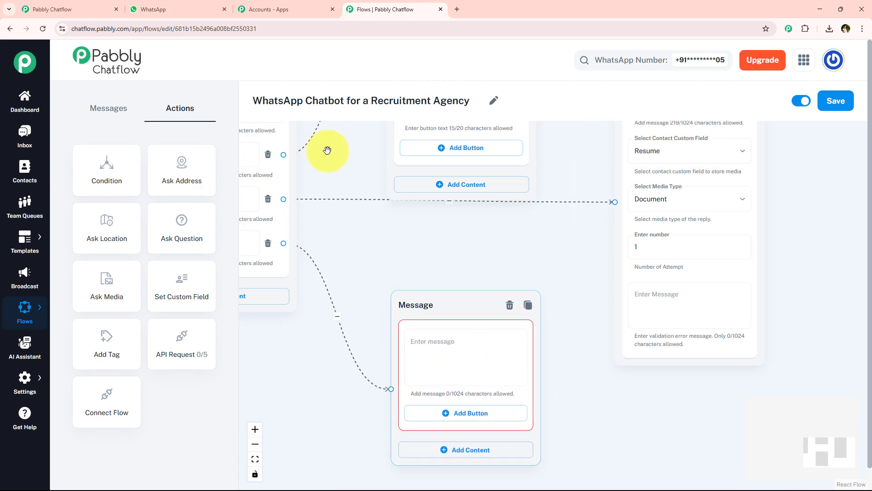
Copy the Need help reply from WhatsApp and paste the HR contact details into the node.
click(153, 9)
click(412, 231)
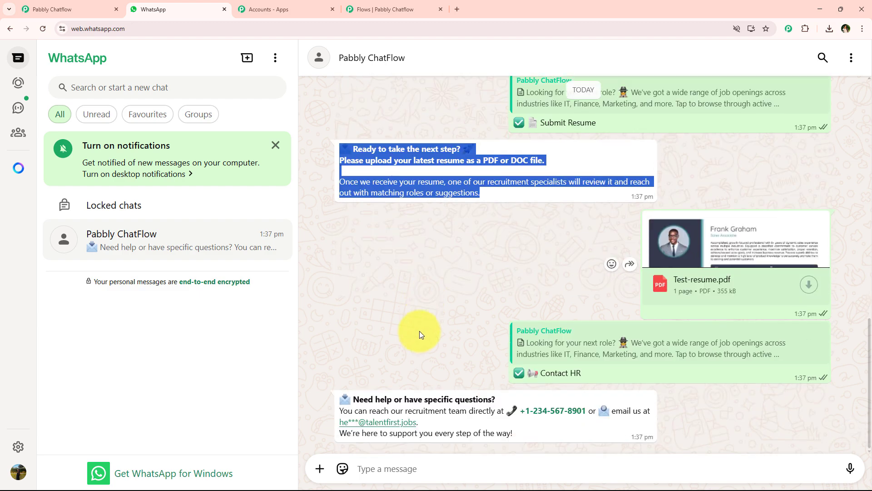
drag(328, 397, 514, 434)
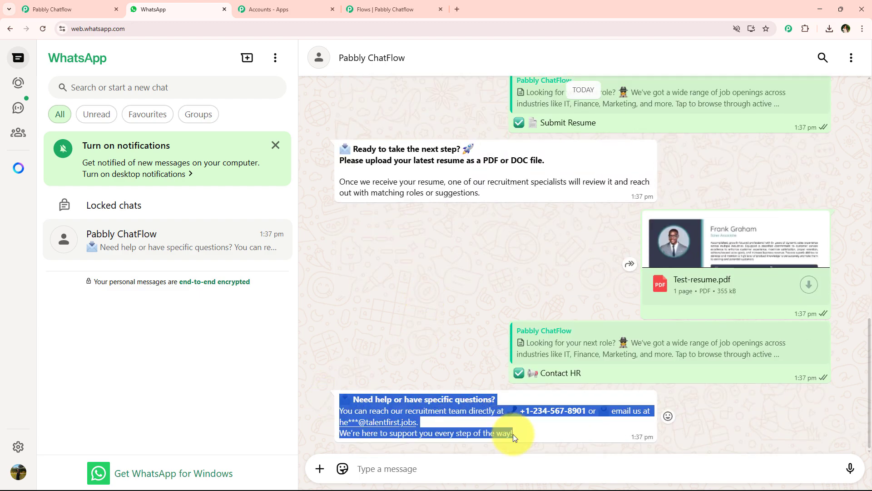
click(380, 9)
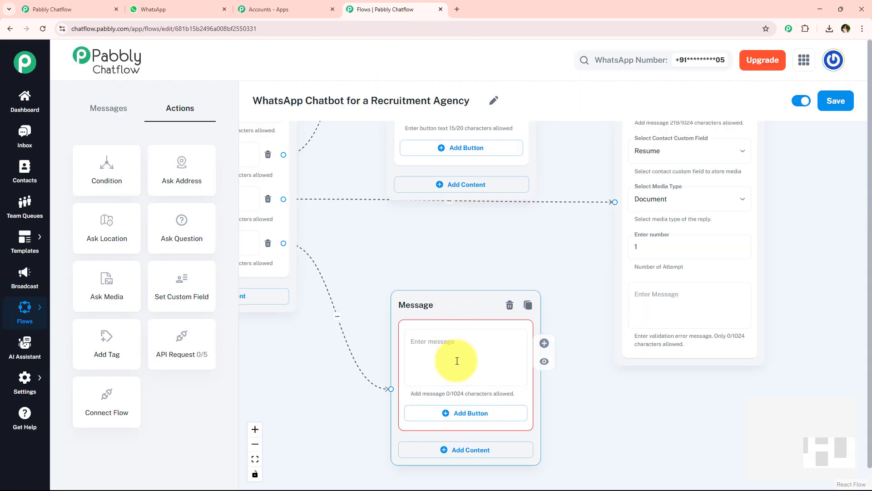
key(ctrl+v)
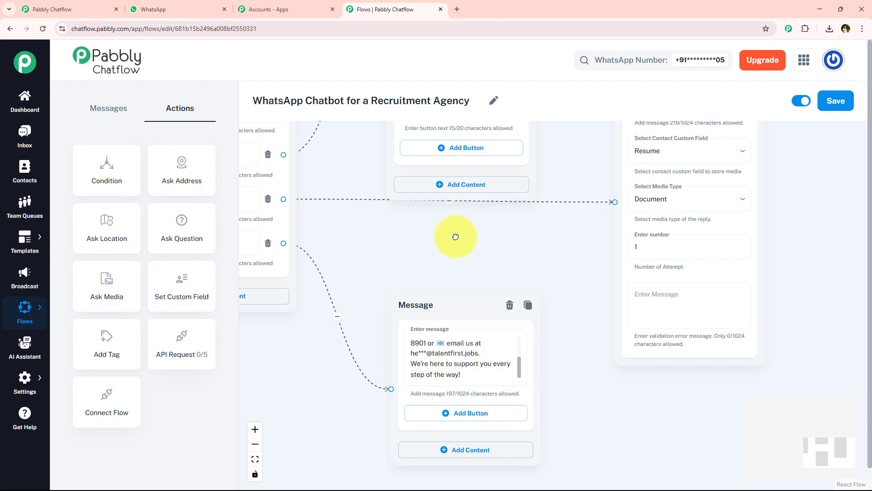
scroll(453, 252, down, 3)
drag(453, 252, 440, 296)
drag(516, 166, 505, 189)
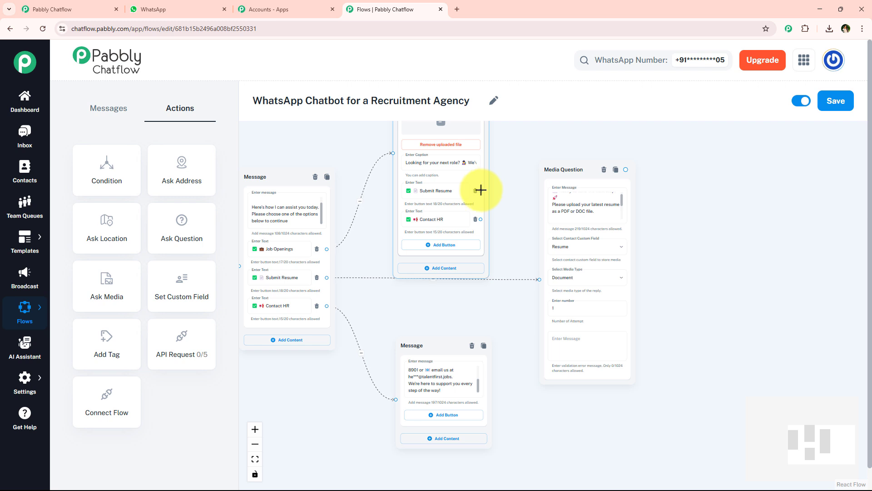
drag(541, 280, 543, 279)
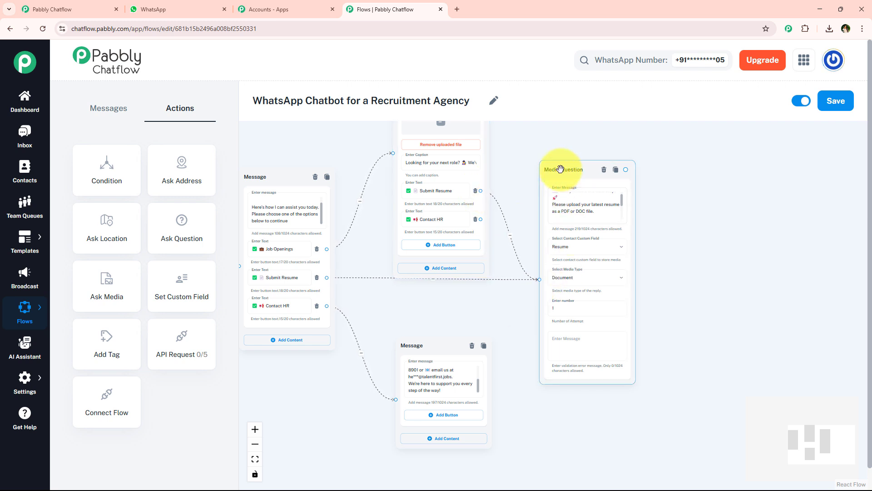
drag(543, 171, 552, 200)
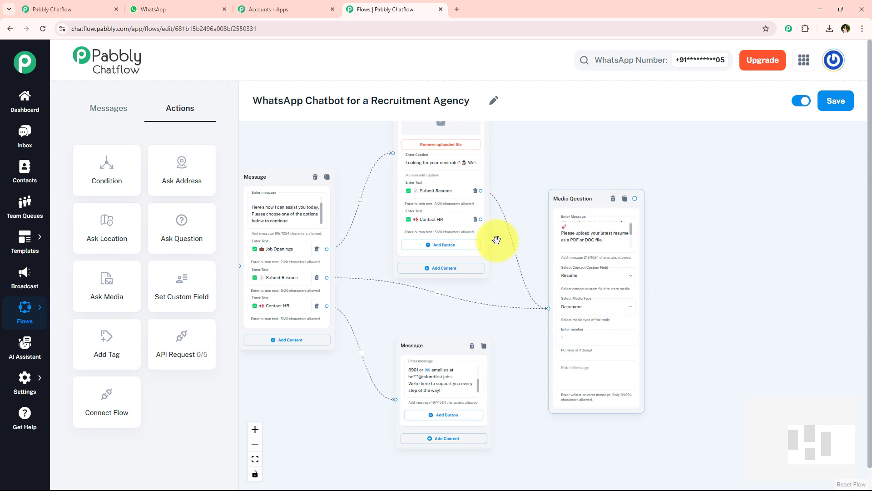
drag(480, 296, 406, 391)
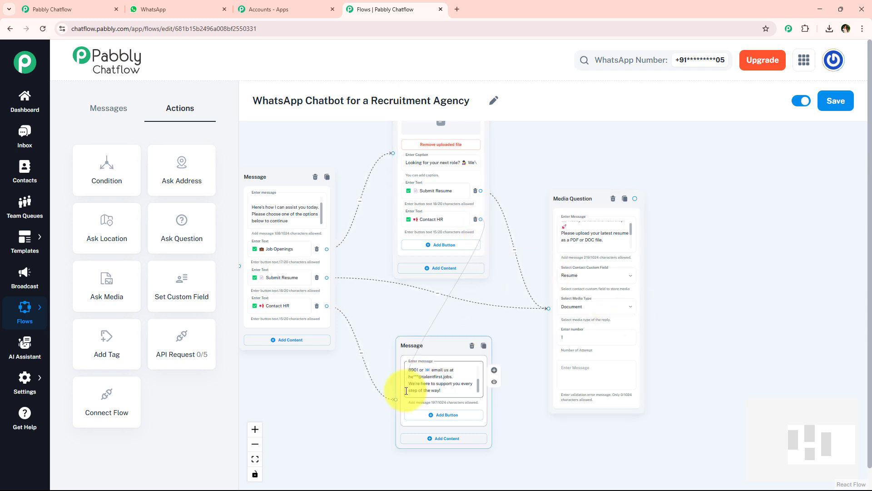
drag(432, 358, 708, 347)
drag(491, 397, 473, 362)
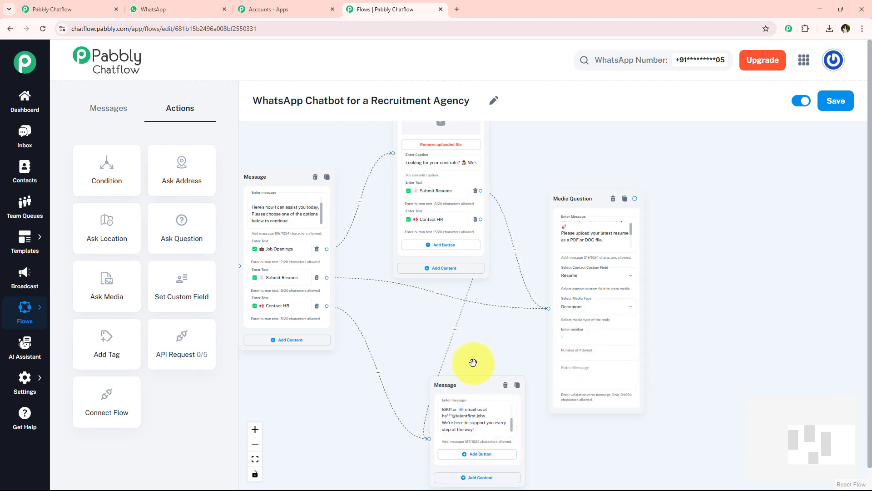
scroll(390, 313, down, 3)
scroll(392, 312, down, 3)
drag(353, 394, 495, 397)
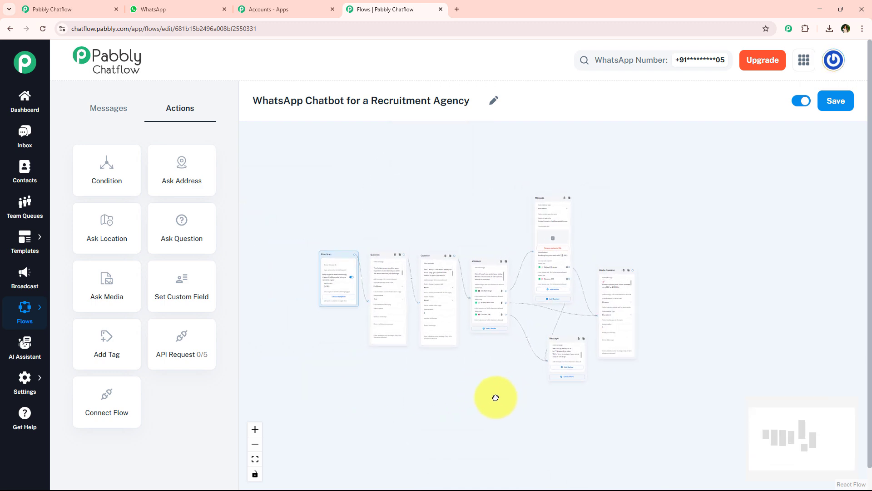
scroll(313, 266, up, 6)
scroll(311, 298, up, 2)
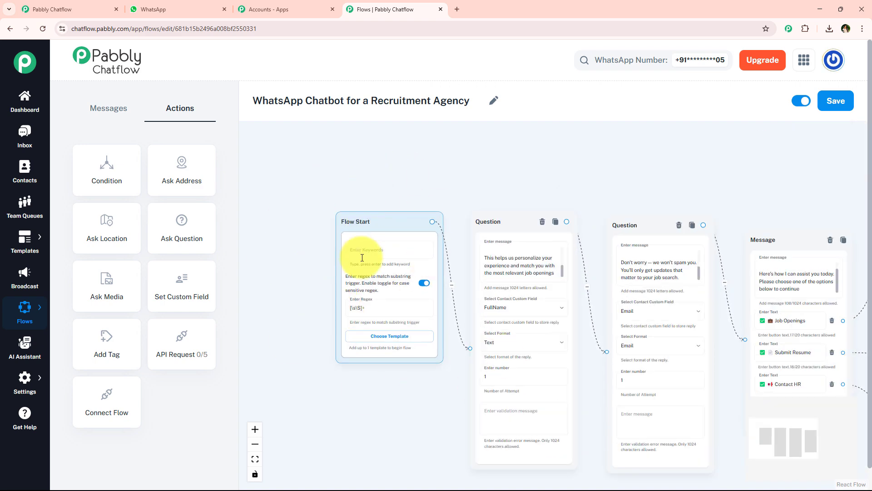
scroll(374, 241, up, 2)
drag(522, 175, 354, 139)
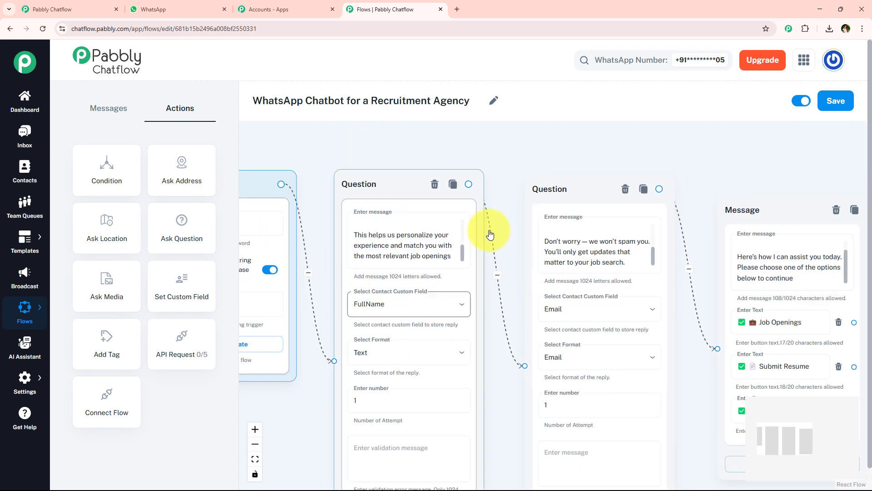
drag(518, 181, 287, 129)
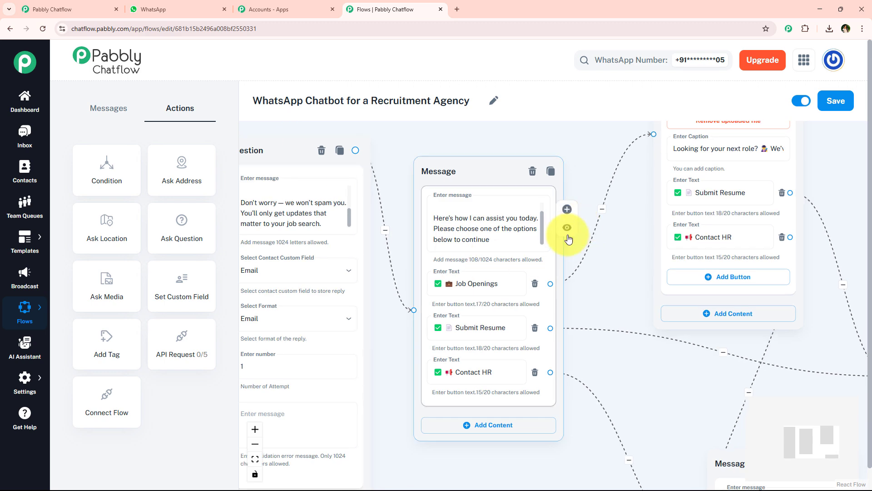
drag(598, 305, 574, 306)
scroll(627, 384, down, 2)
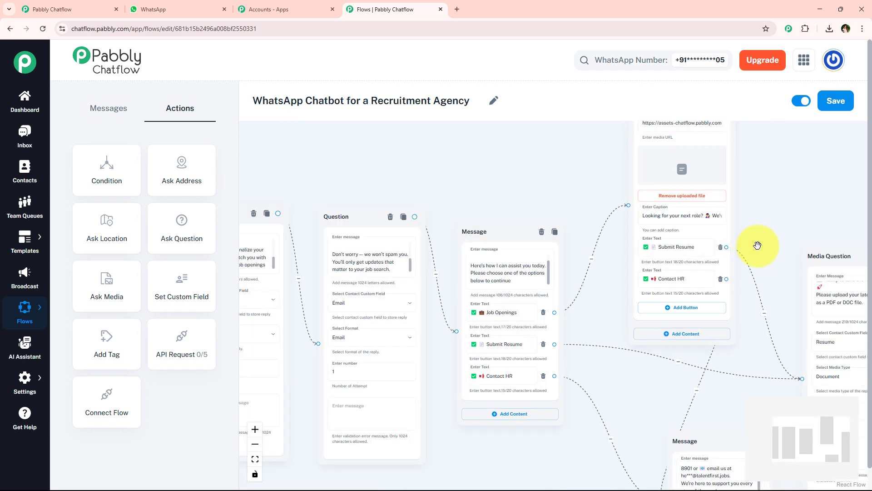
drag(757, 245, 595, 215)
scroll(507, 365, down, 2)
drag(458, 361, 540, 350)
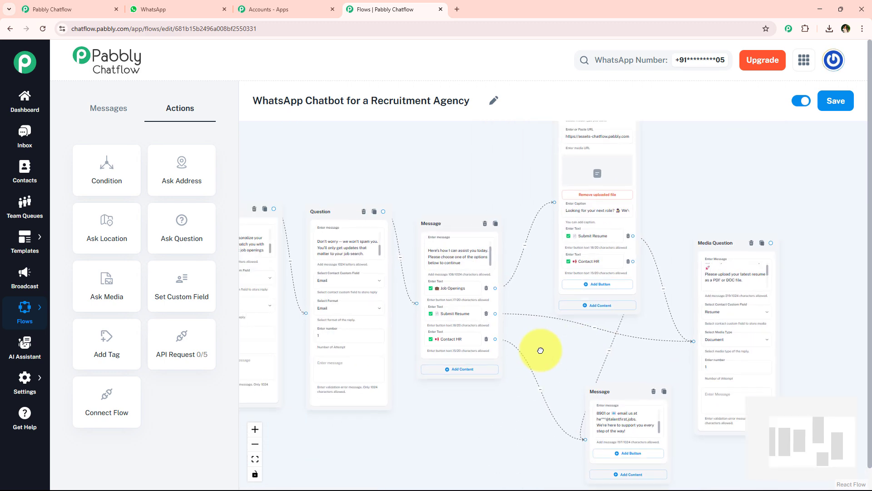
drag(466, 181, 503, 204)
scroll(502, 189, down, 2)
scroll(551, 200, down, 1)
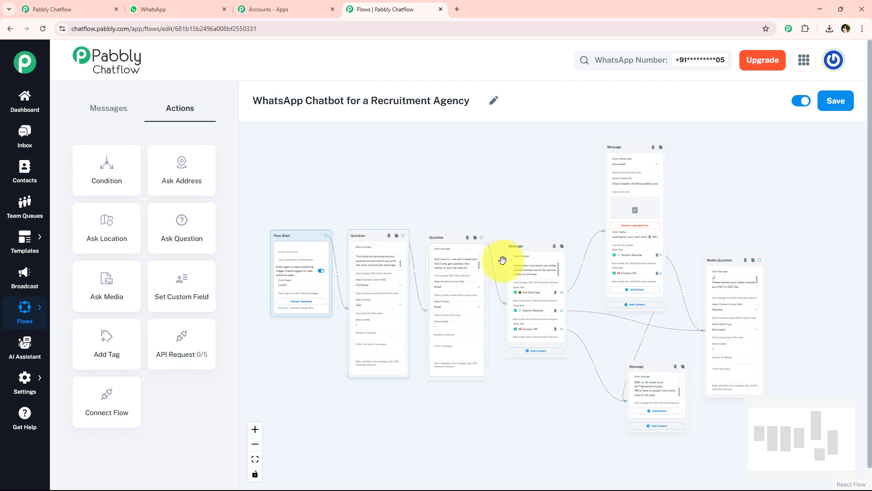
Save the recruitment flow and dismiss the 'Flow updated successfully' confirmation.
click(841, 105)
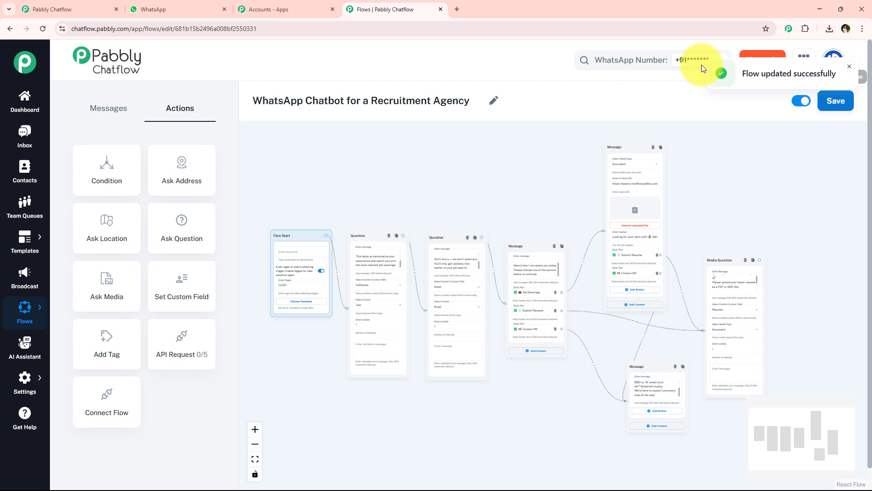
click(848, 68)
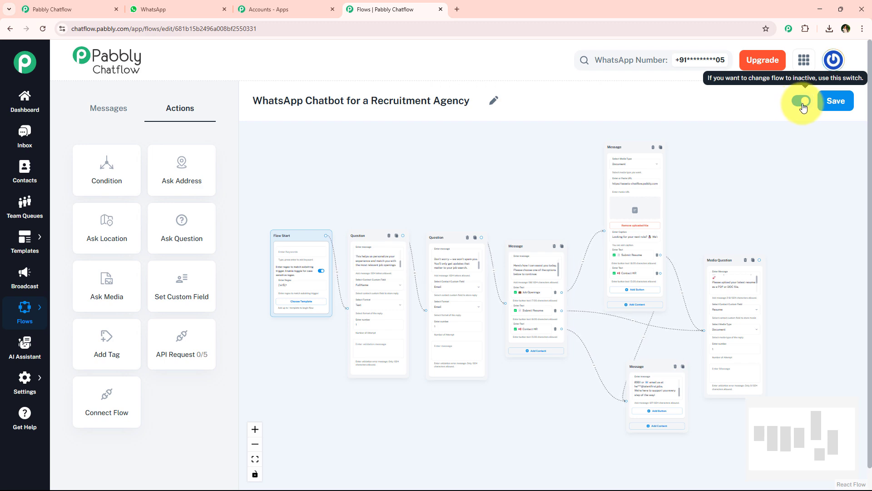
Clear the existing chat history with the bot in WhatsApp Web.
click(206, 5)
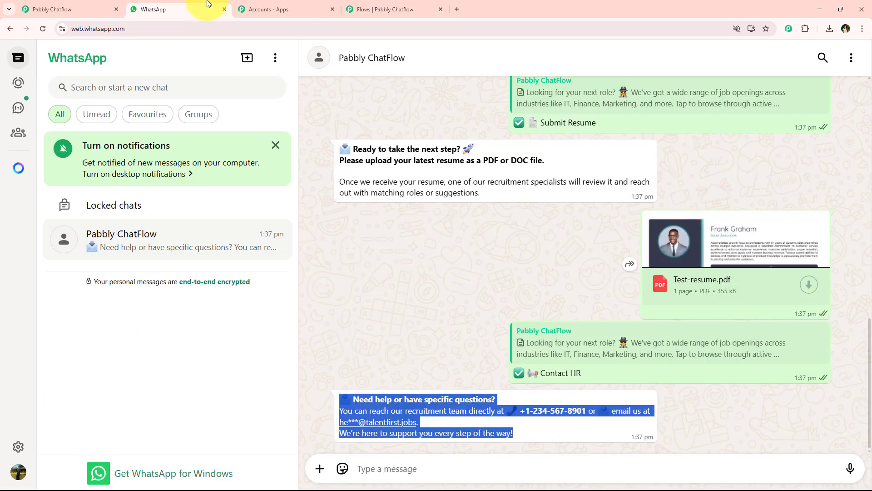
click(853, 63)
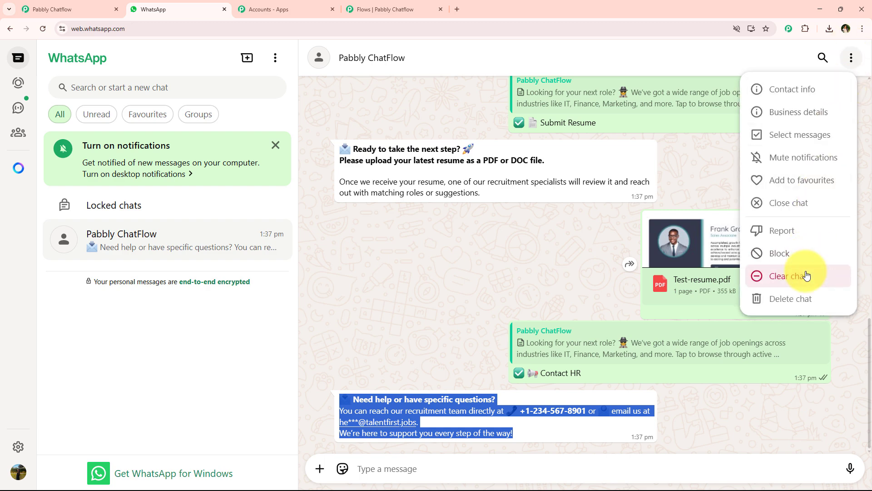
click(800, 274)
click(519, 305)
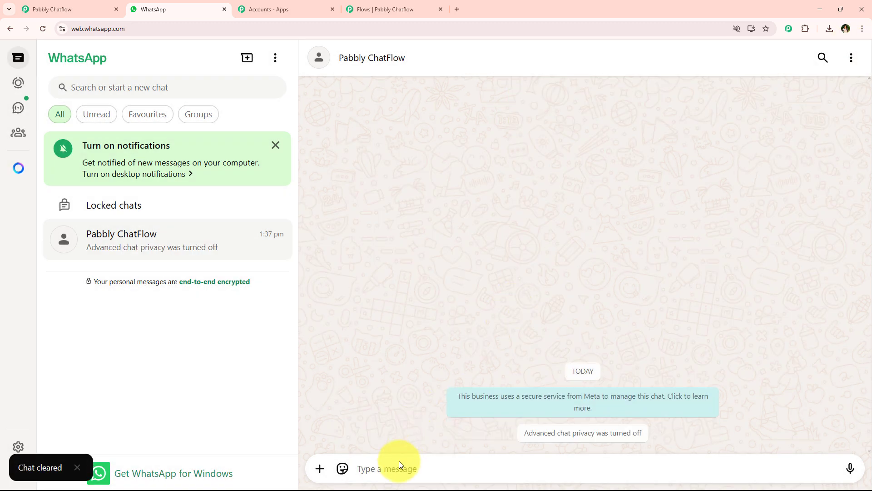
Send 'I want job' and check the bot's TalentFirst welcome asking for Full Name.
click(386, 468)
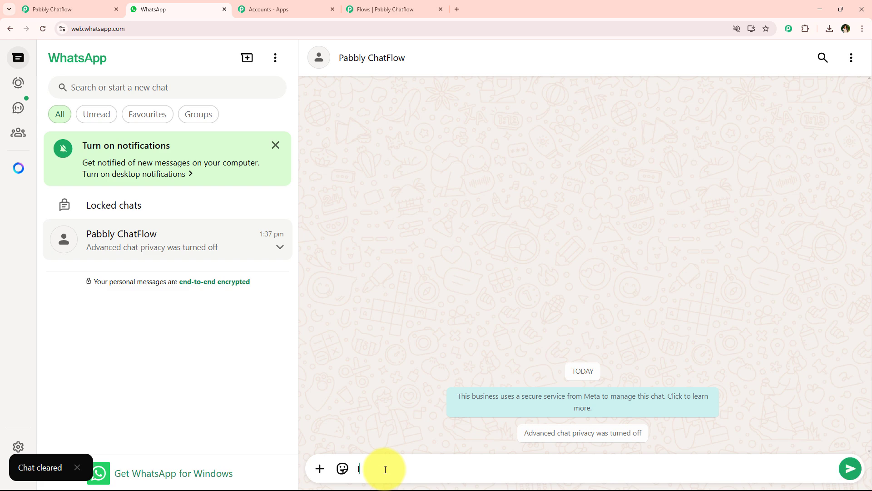
text(I want job)
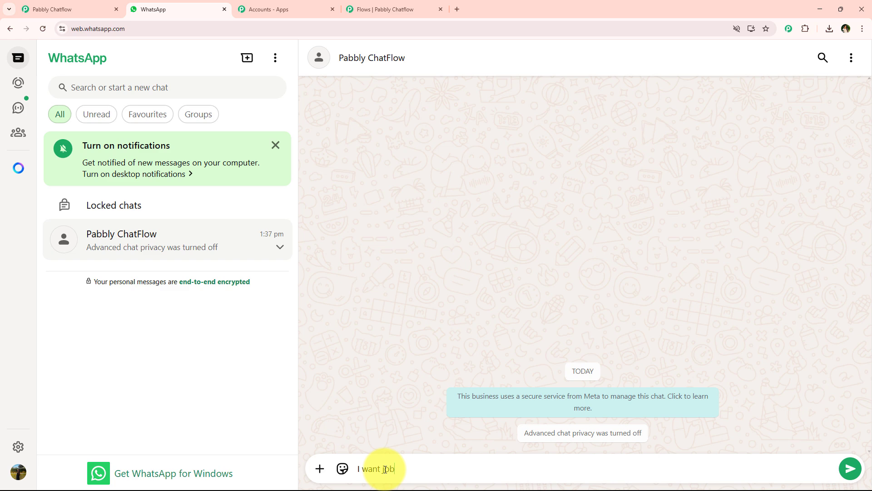
key(Return)
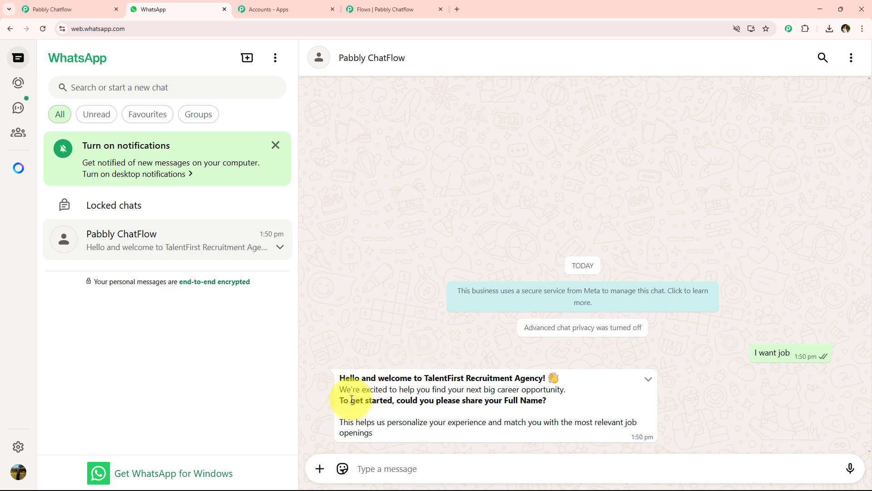
drag(342, 376, 526, 412)
click(502, 436)
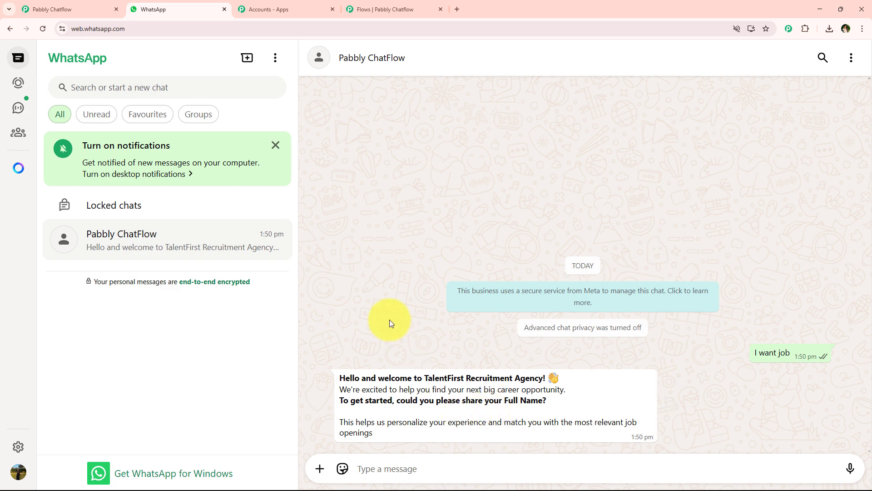
Review the Recruitment Agency flow in the editor, then open Inbox in a background tab.
click(355, 4)
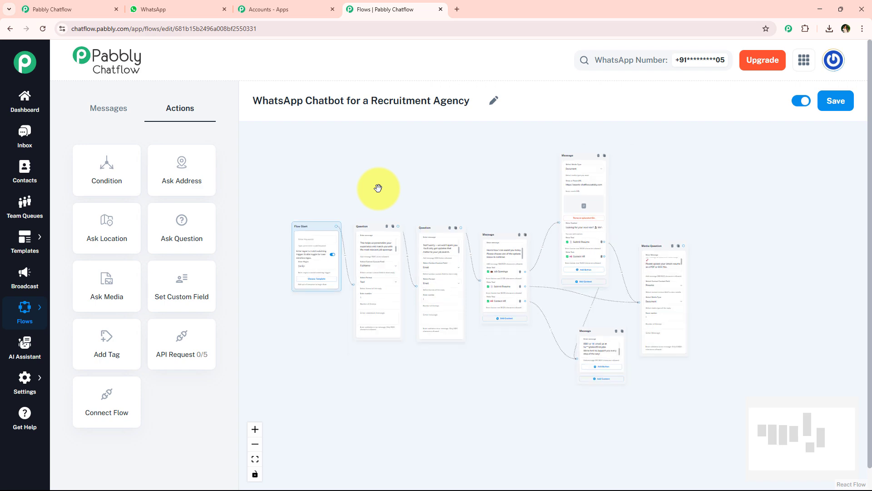
scroll(379, 188, up, 2)
drag(378, 188, 399, 204)
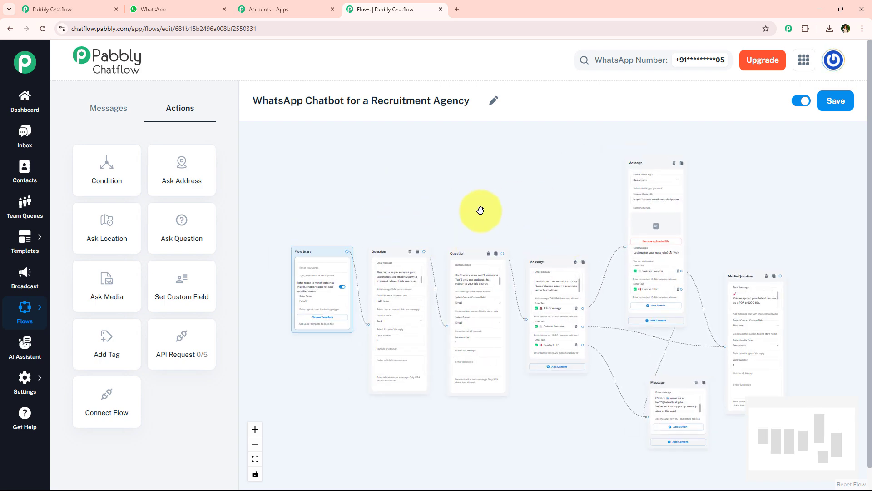
scroll(477, 211, up, 2)
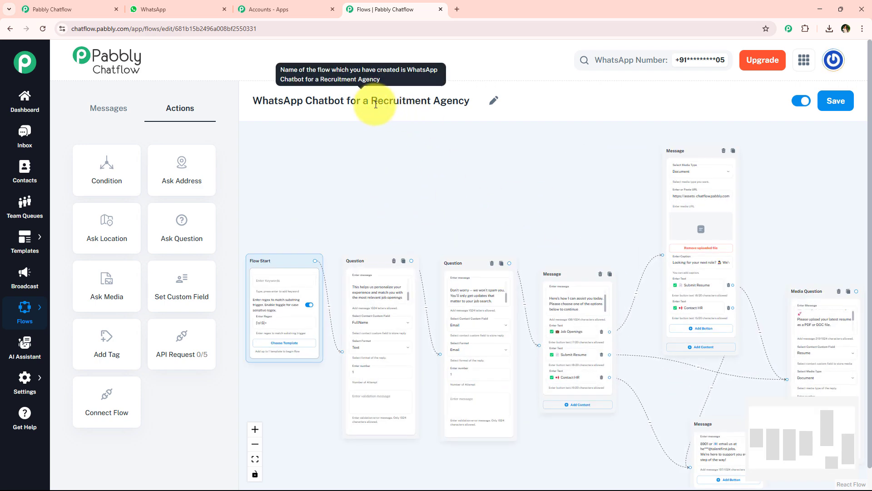
drag(371, 101, 481, 289)
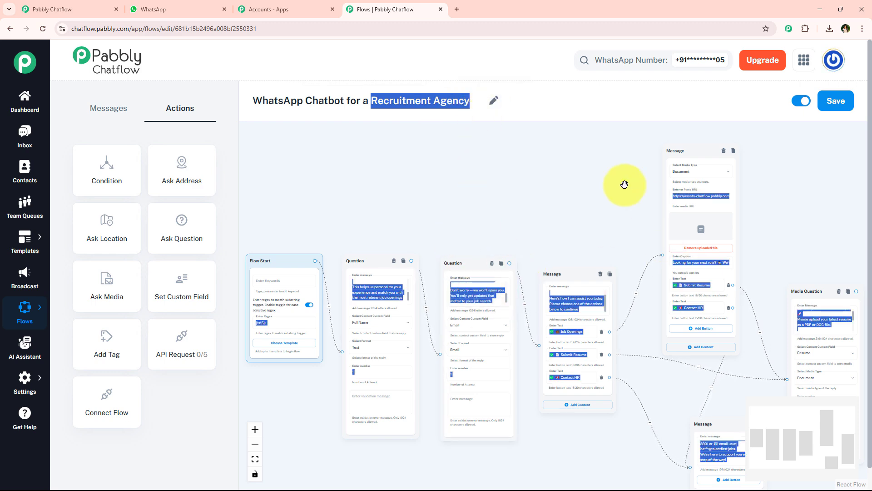
scroll(551, 228, down, 1)
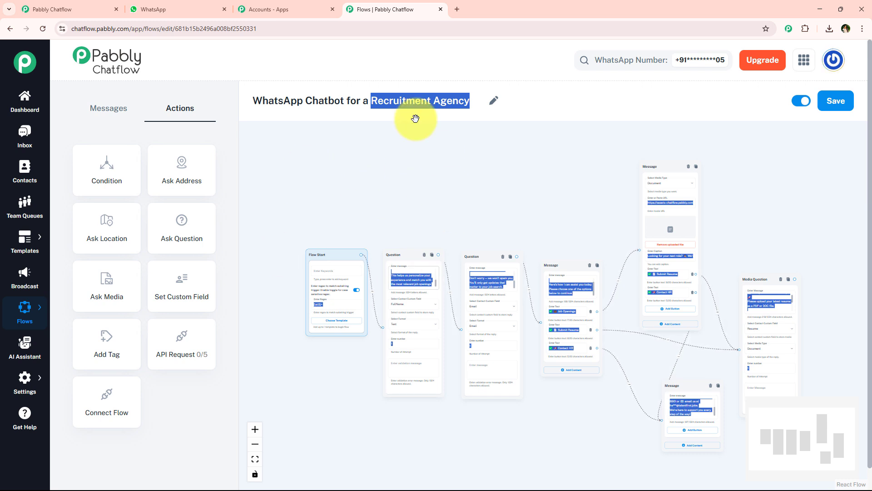
click(468, 103)
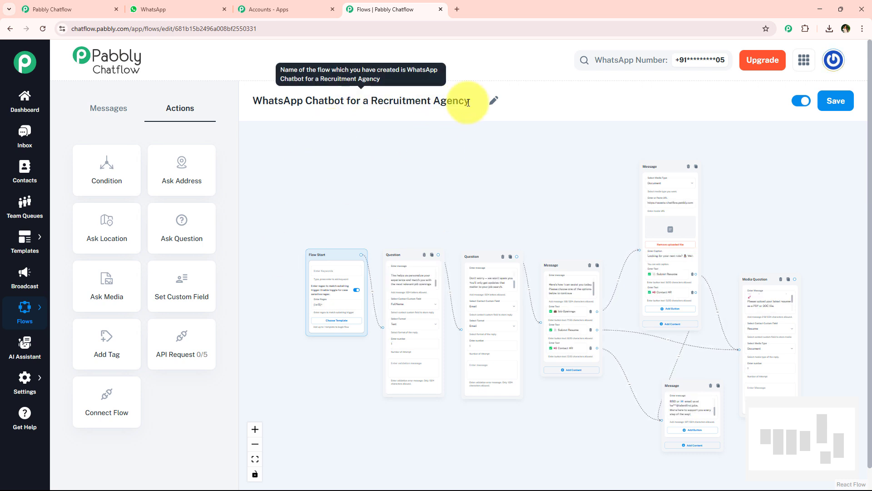
middle_click(25, 142)
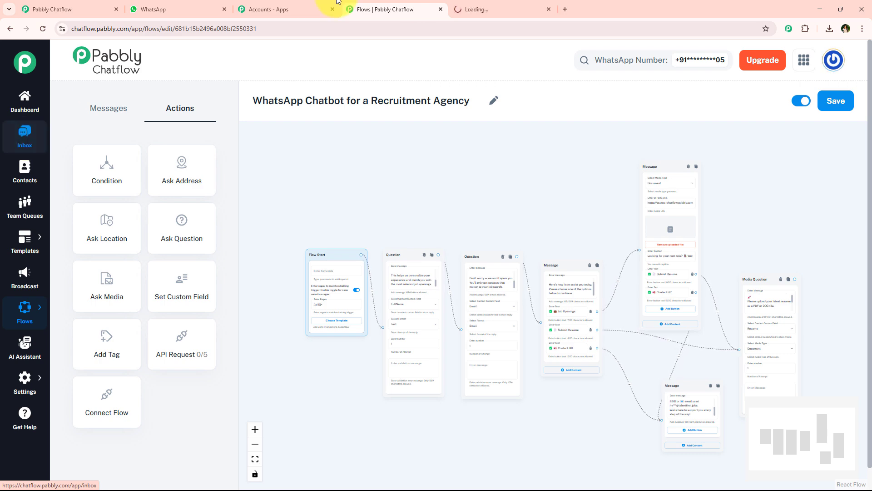
Scroll through the test contact's Inbox chat, from the Full Name reply to the Contact HR message.
click(512, 7)
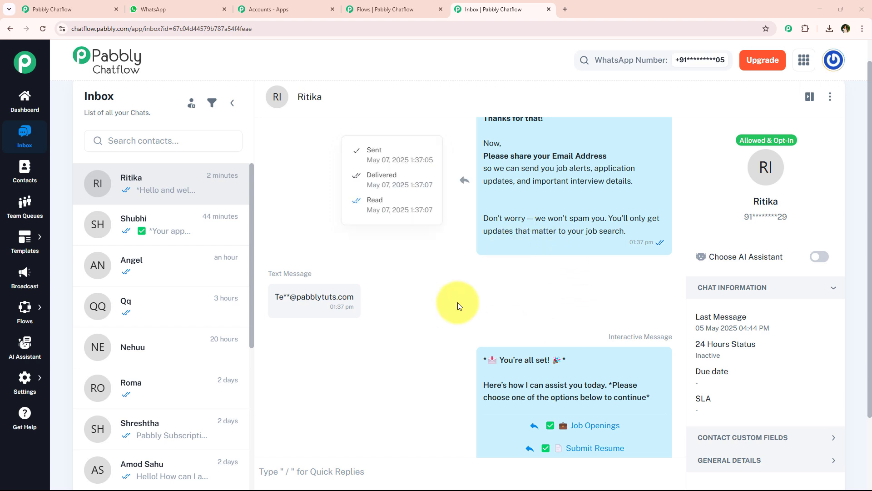
scroll(443, 317, up, 5)
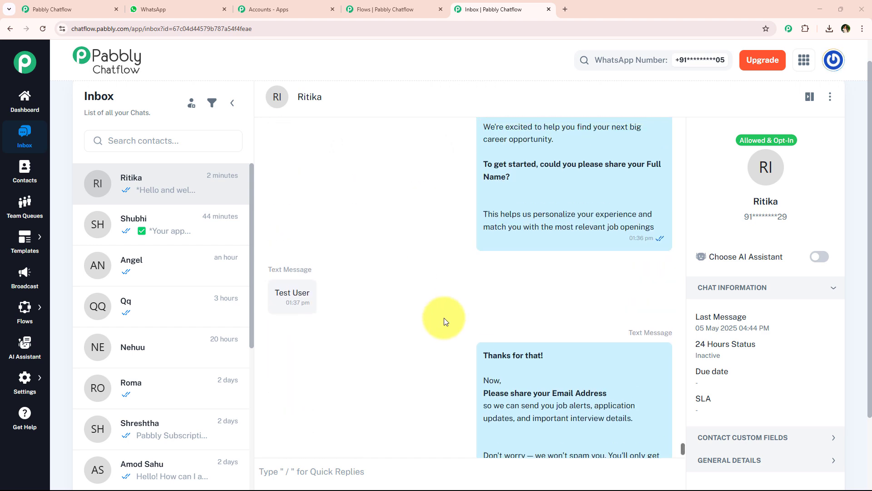
scroll(443, 317, up, 5)
scroll(444, 317, down, 3)
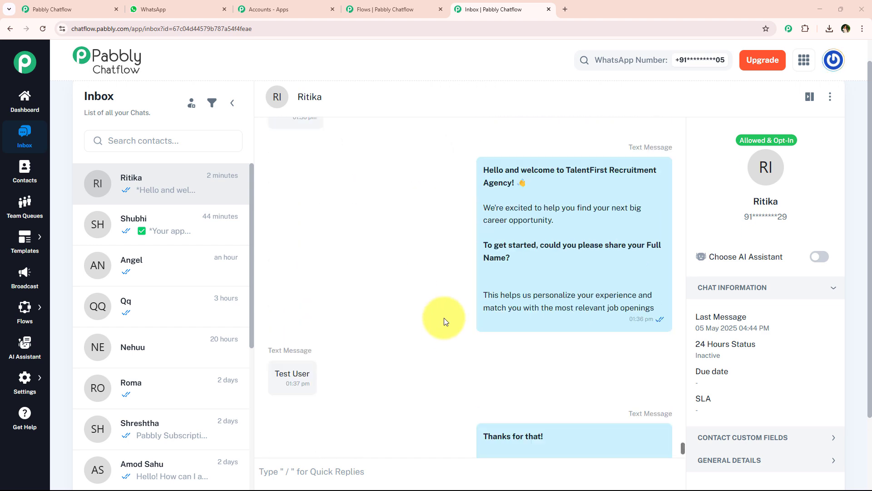
scroll(443, 317, down, 5)
scroll(443, 317, up, 8)
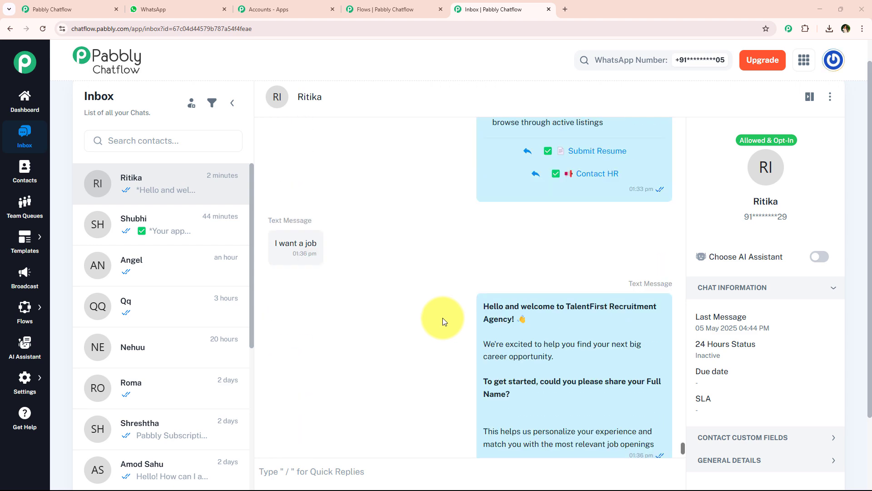
scroll(361, 304, down, 8)
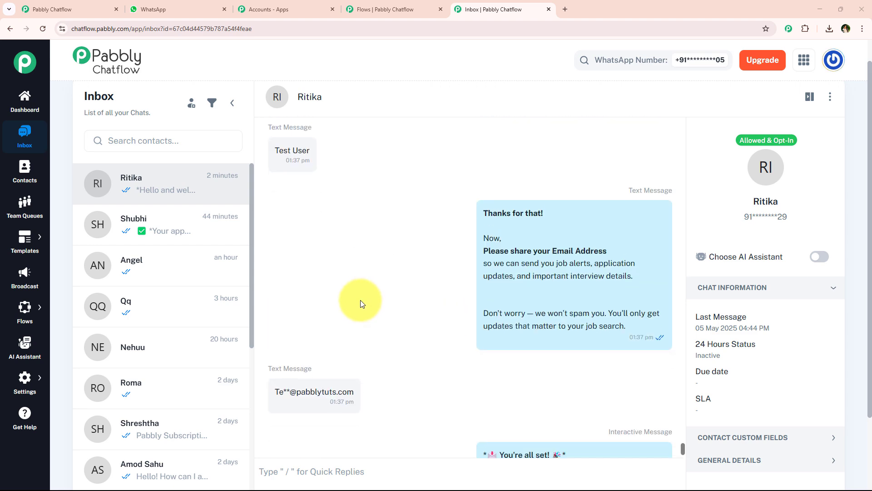
scroll(361, 303, down, 1)
mouse_move(592, 310)
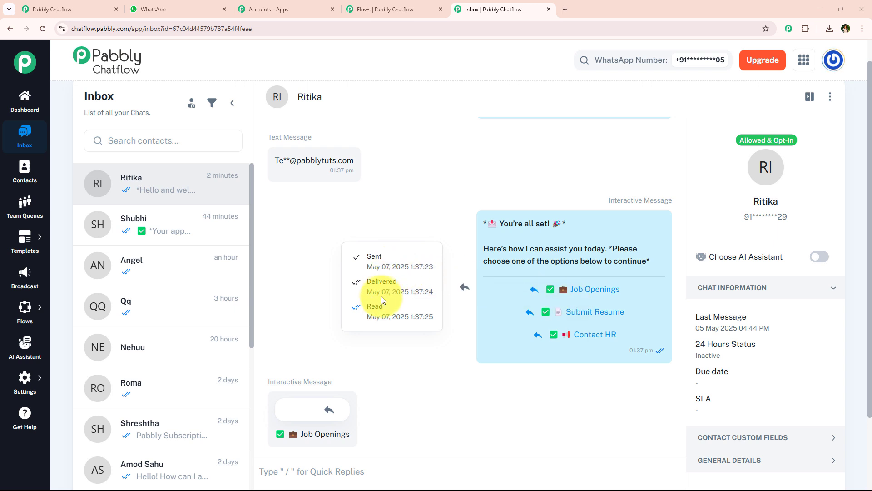
scroll(394, 223, up, 6)
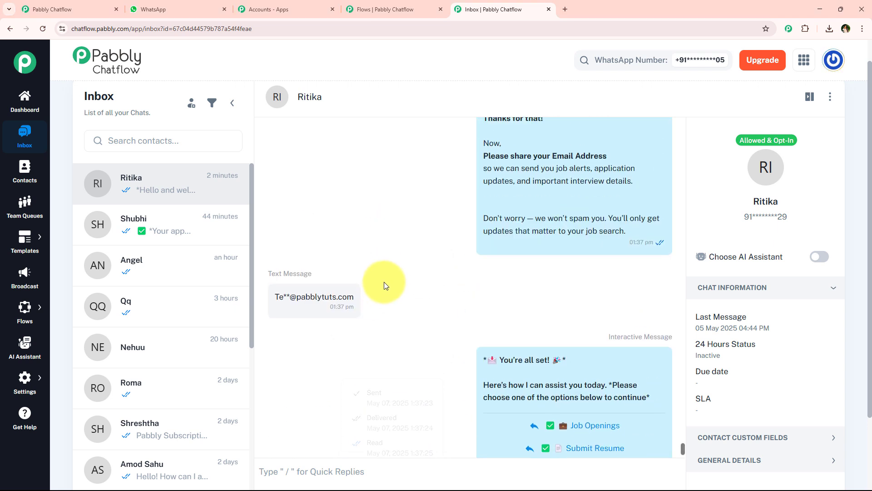
scroll(345, 273, up, 2)
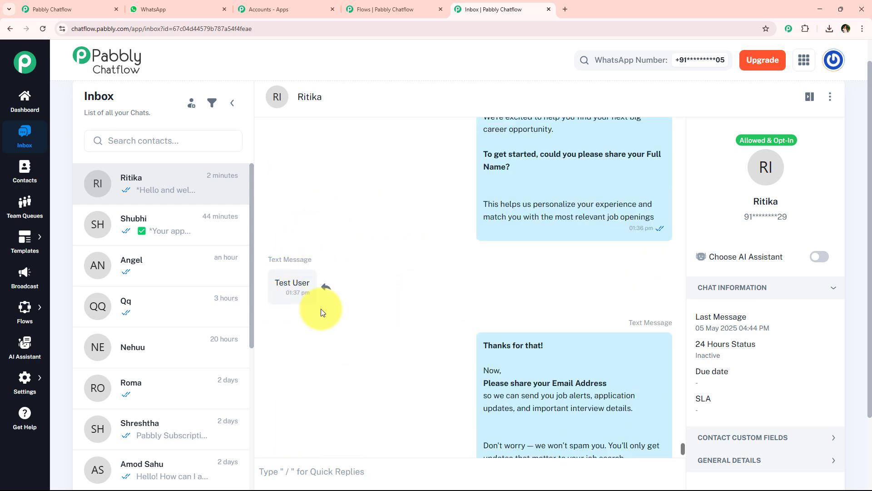
scroll(323, 306, down, 7)
scroll(370, 272, down, 5)
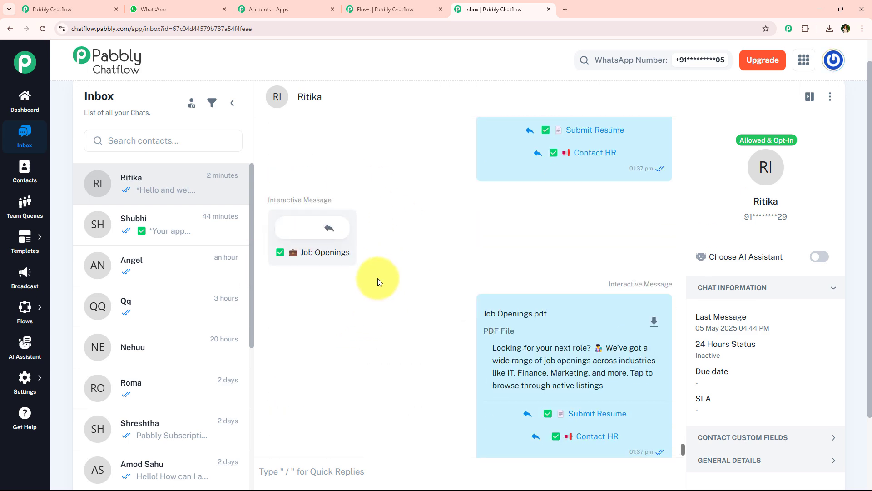
scroll(392, 317, down, 5)
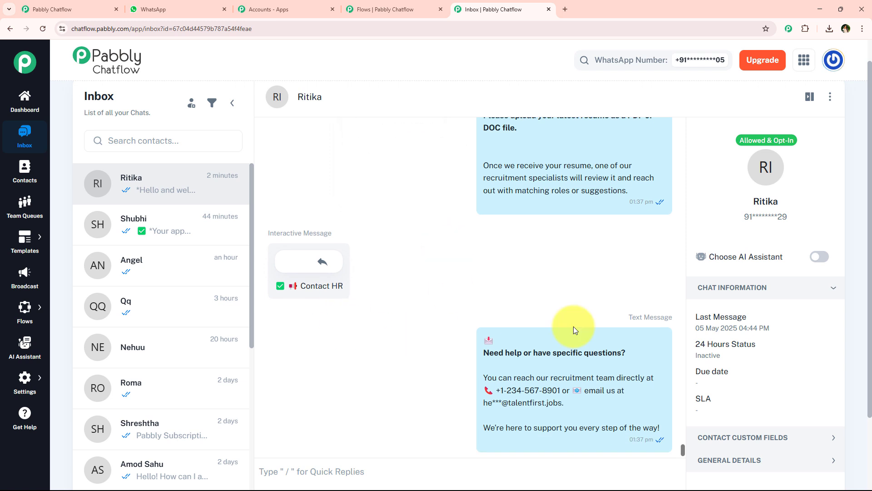
scroll(756, 358, down, 1)
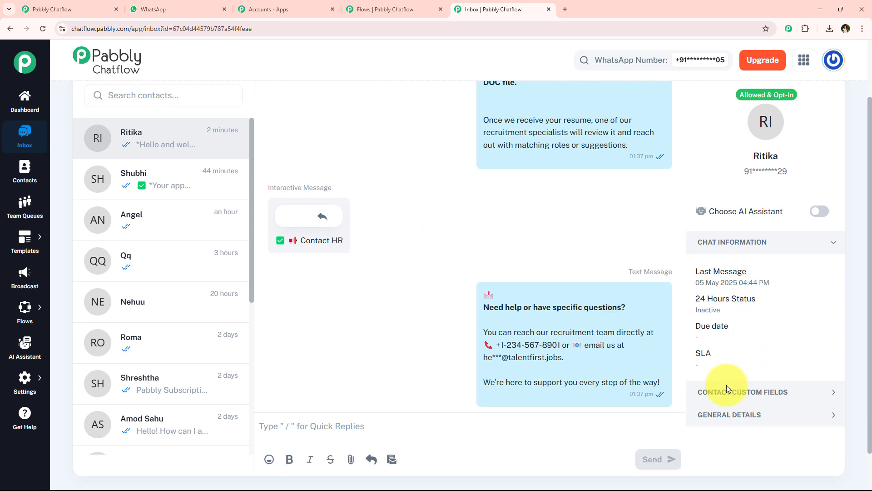
Expand Contact Custom Fields to verify FullName, Email and Resume, then return to the flow.
click(791, 391)
scroll(775, 334, down, 6)
drag(763, 203, 698, 203)
scroll(776, 379, down, 1)
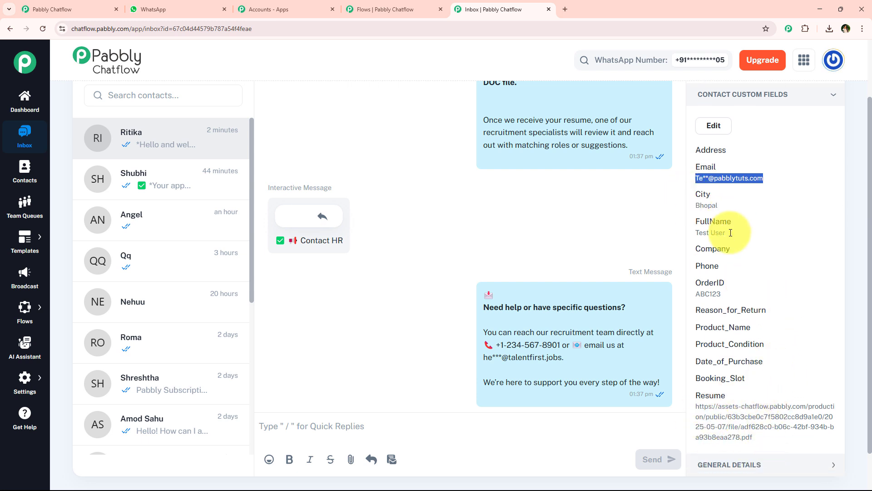
triple_click(713, 234)
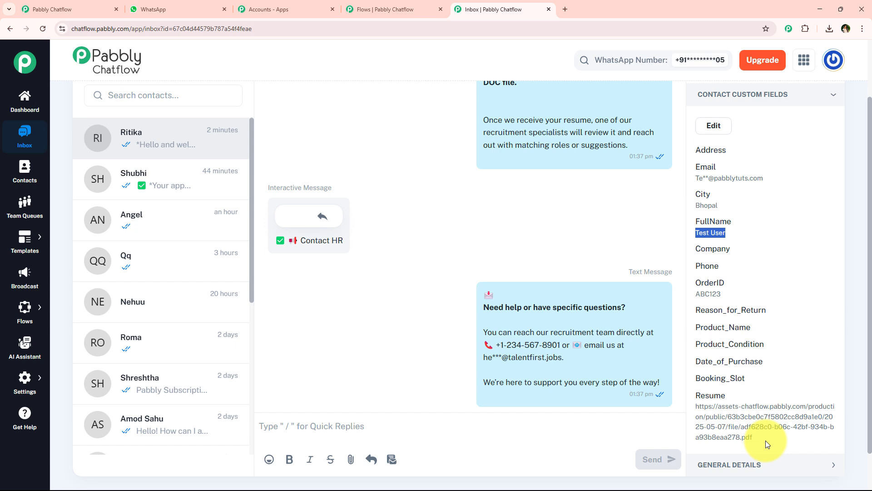
click(395, 9)
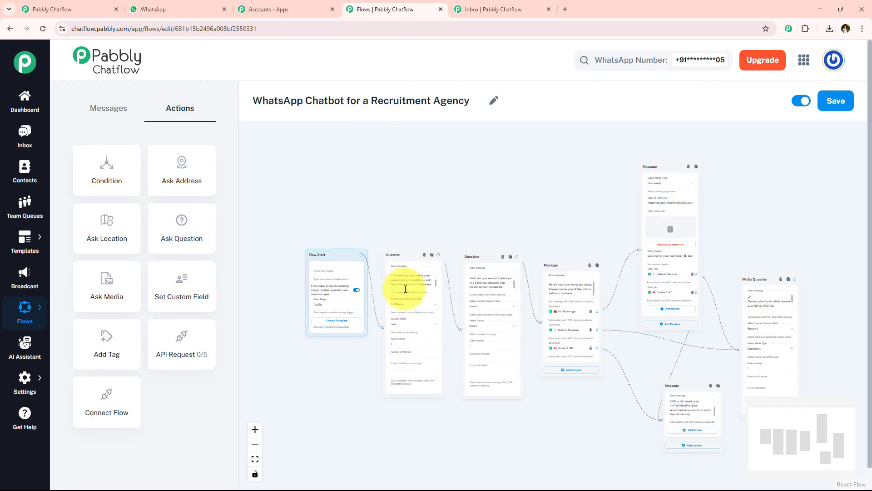
scroll(456, 232, up, 1)
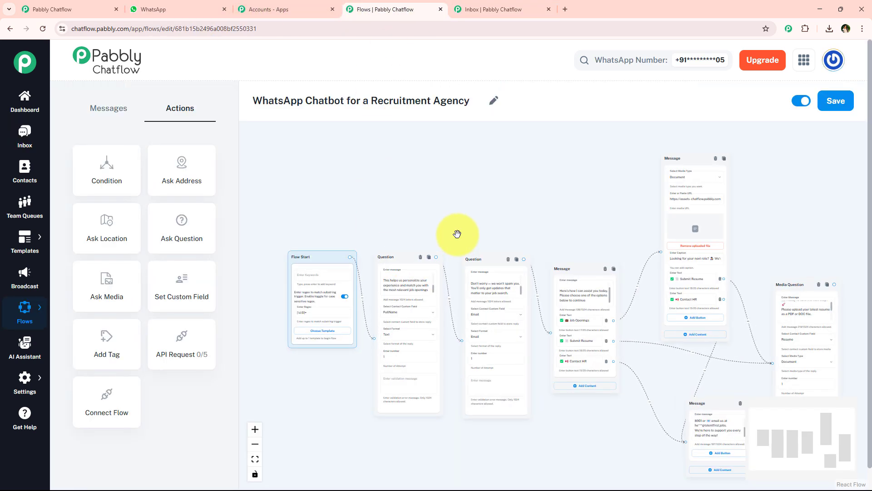